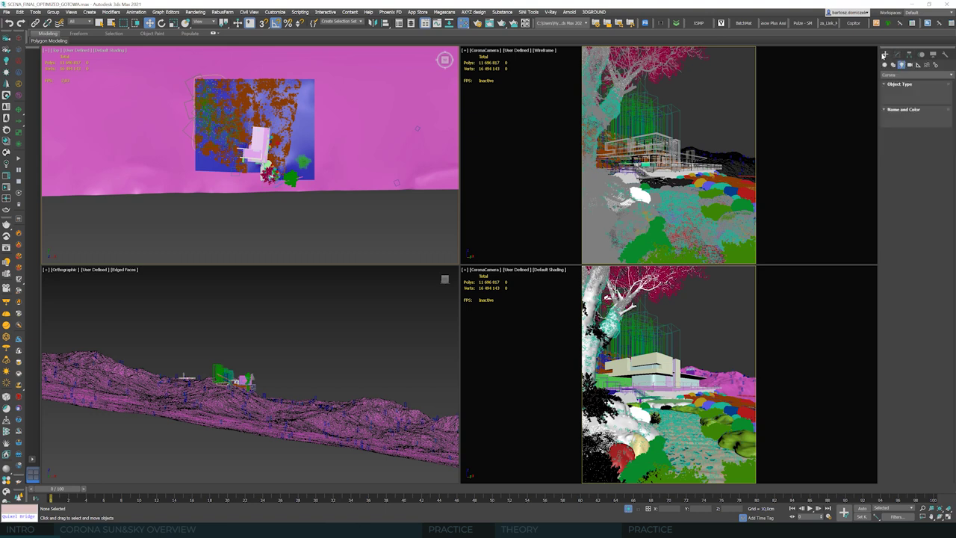
Create a targeted Corona Sun in the top view just outside the terrain's edge, aiming diagonally down-left, and activate the Move tool
{"action": "left_click", "coordinate": [885, 53]}
{"action": "left_click", "coordinate": [900, 65]}
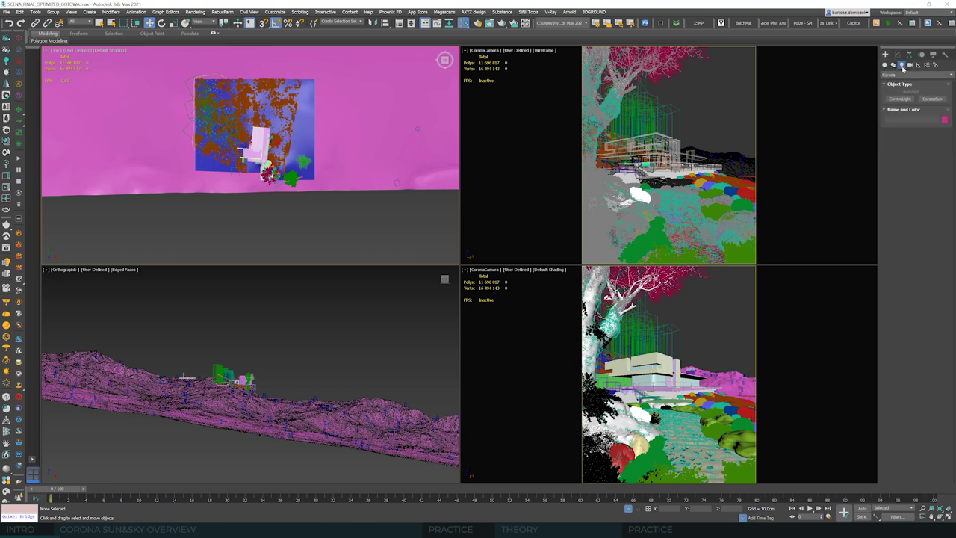
{"action": "left_click", "coordinate": [900, 75]}
{"action": "left_click", "coordinate": [900, 76]}
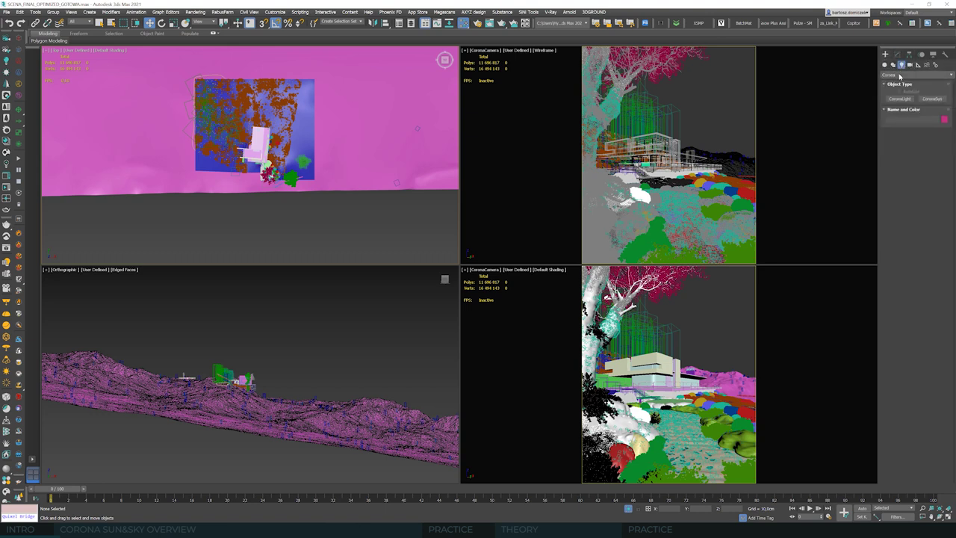
{"action": "left_click", "coordinate": [931, 98]}
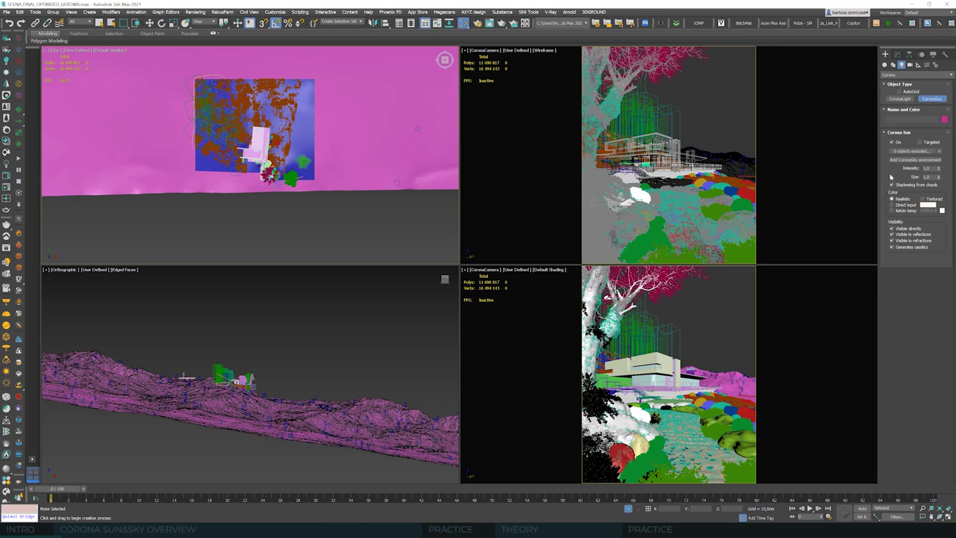
{"action": "middle_click_drag", "start_coordinate": [375, 222], "coordinate": [377, 176]}
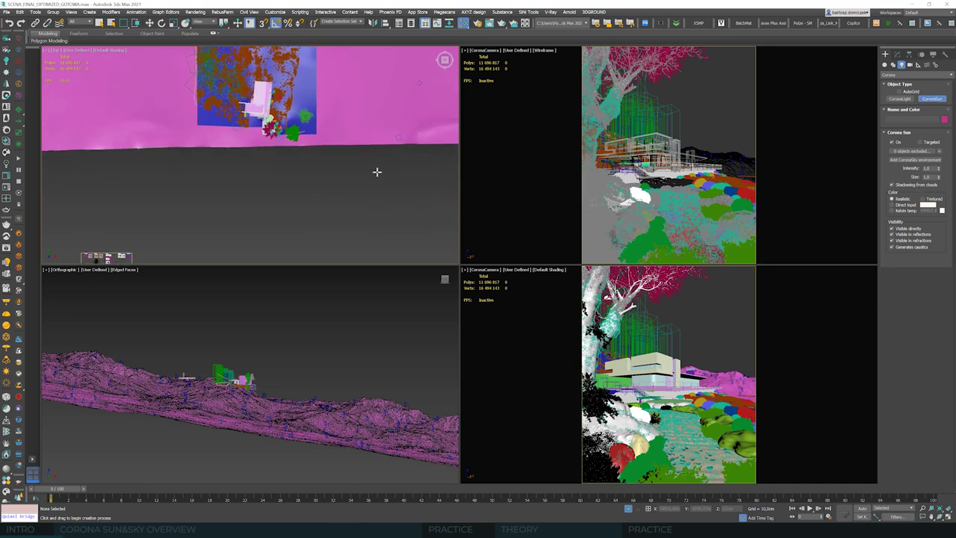
{"action": "left_click_drag", "start_coordinate": [375, 168], "coordinate": [290, 231]}
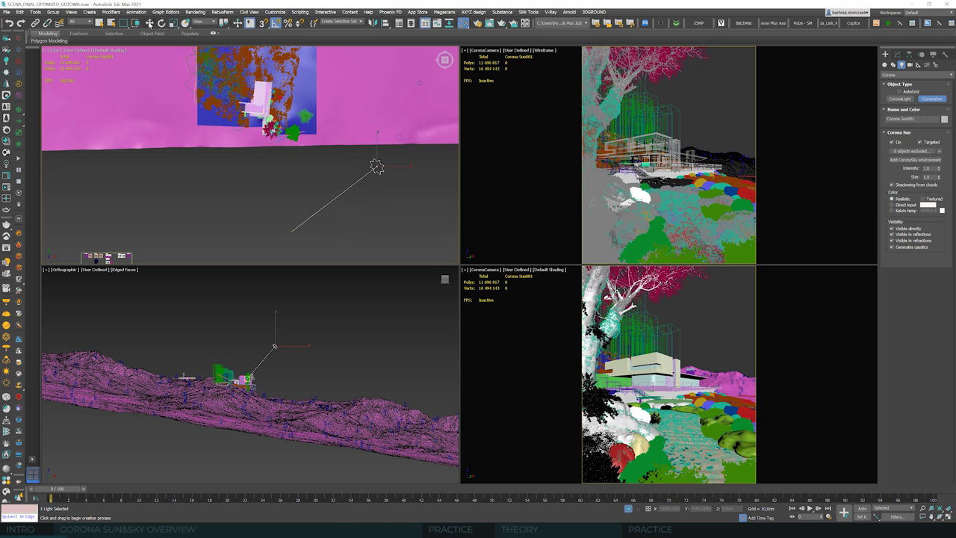
{"action": "left_click", "coordinate": [149, 23]}
{"action": "middle_click_drag", "start_coordinate": [268, 163], "coordinate": [304, 162], "text": "alt"}
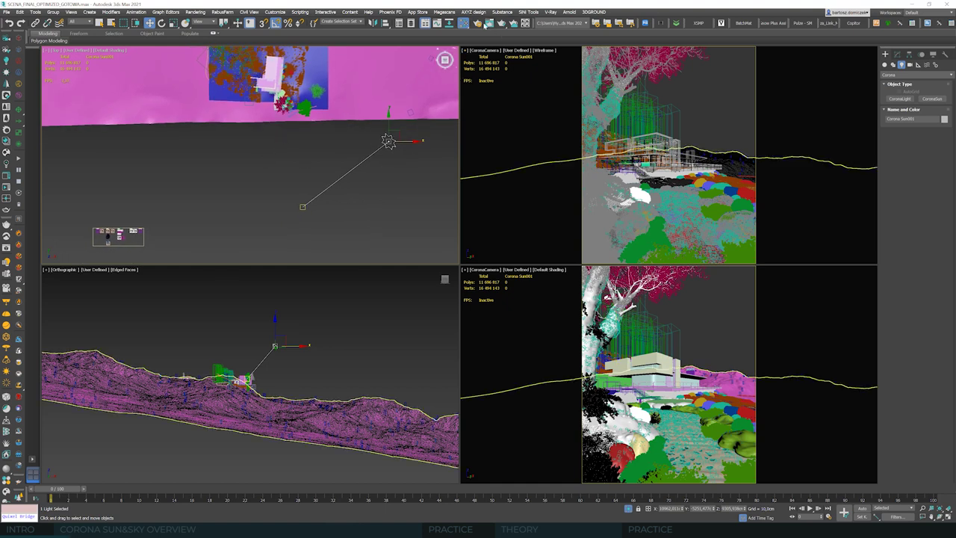
Start an interactive Corona render of the camera view and place the frame buffer clear of the sun's viewports
{"action": "left_click", "coordinate": [477, 24]}
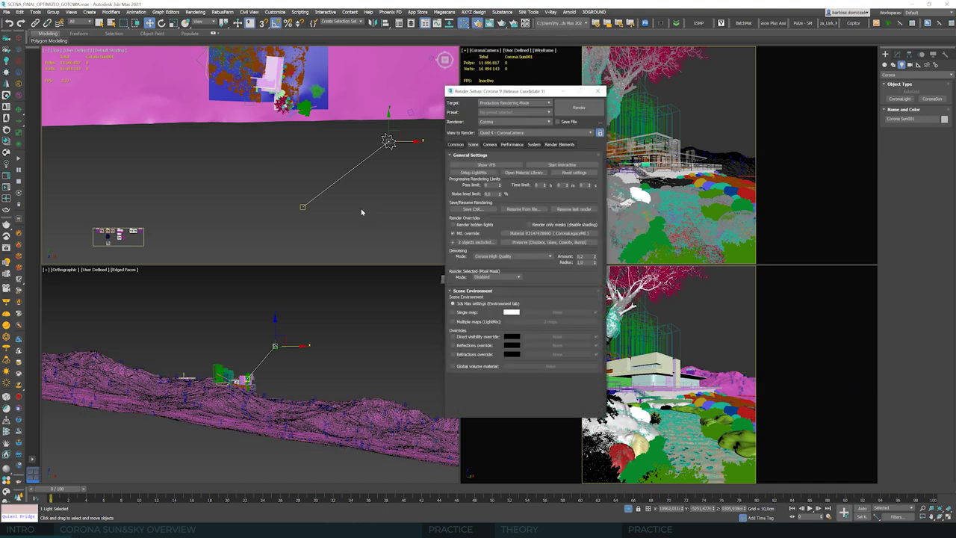
{"action": "left_click_drag", "start_coordinate": [543, 90], "coordinate": [646, 88]}
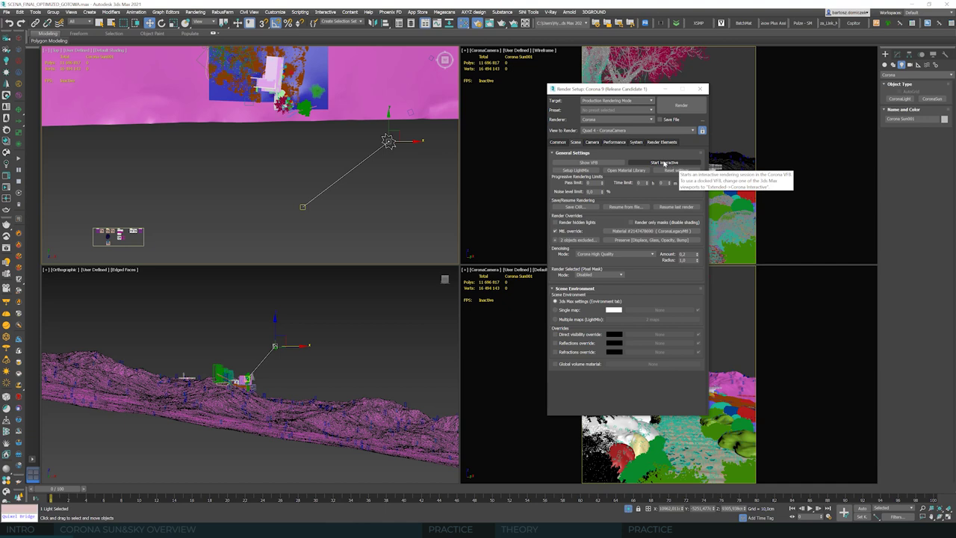
{"action": "left_click", "coordinate": [664, 163]}
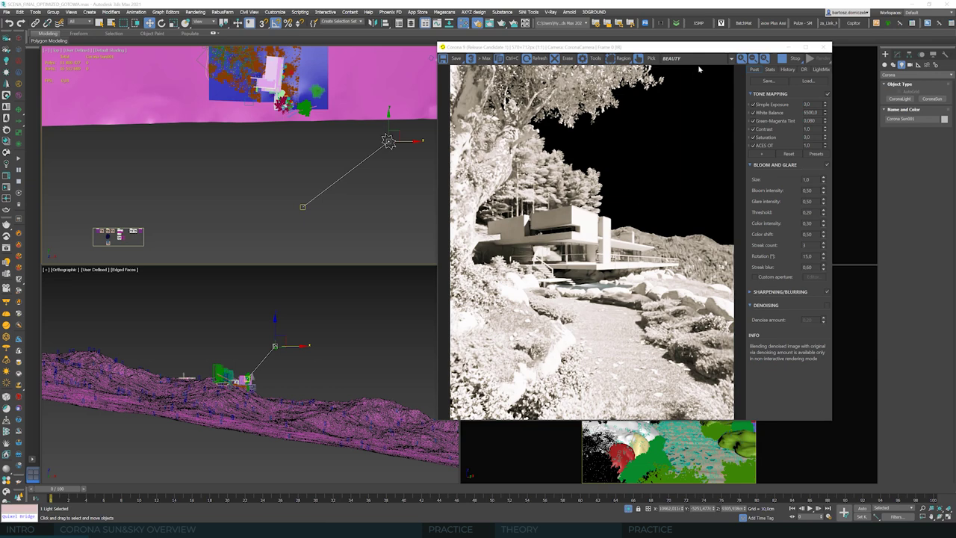
{"action": "left_click_drag", "start_coordinate": [696, 48], "coordinate": [659, 55]}
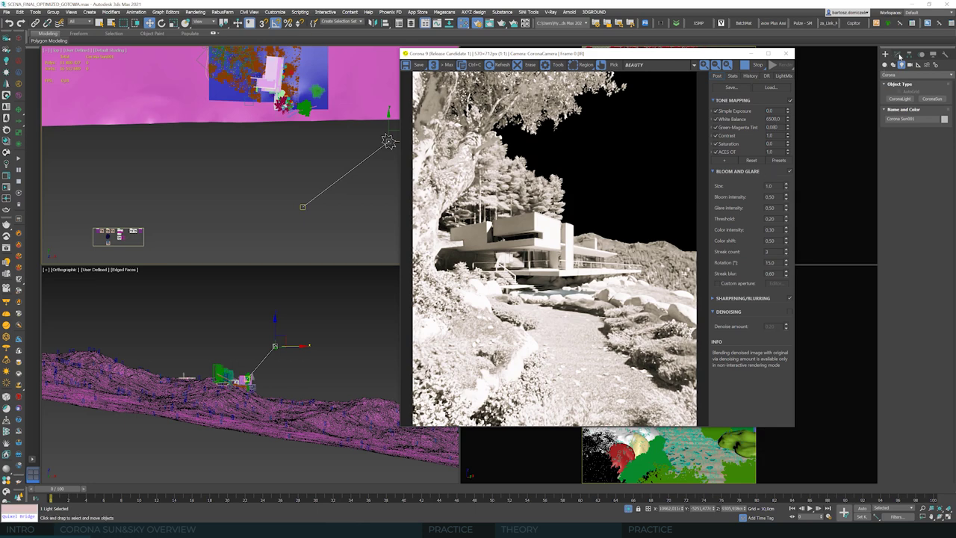
Add a CoronaSky environment from the sun's parameters and lower the render's Simple Exposure to about -2.108
{"action": "left_click", "coordinate": [898, 56]}
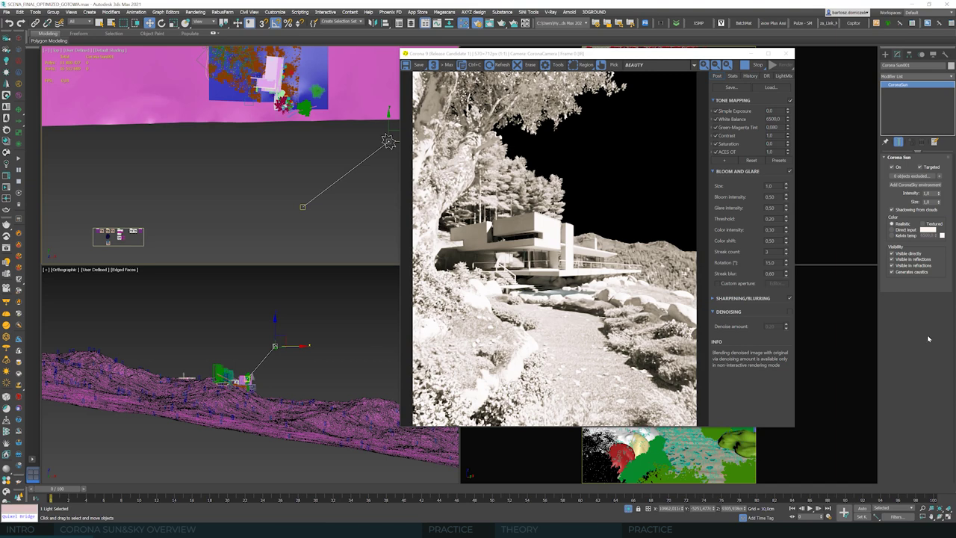
{"action": "left_click", "coordinate": [907, 186]}
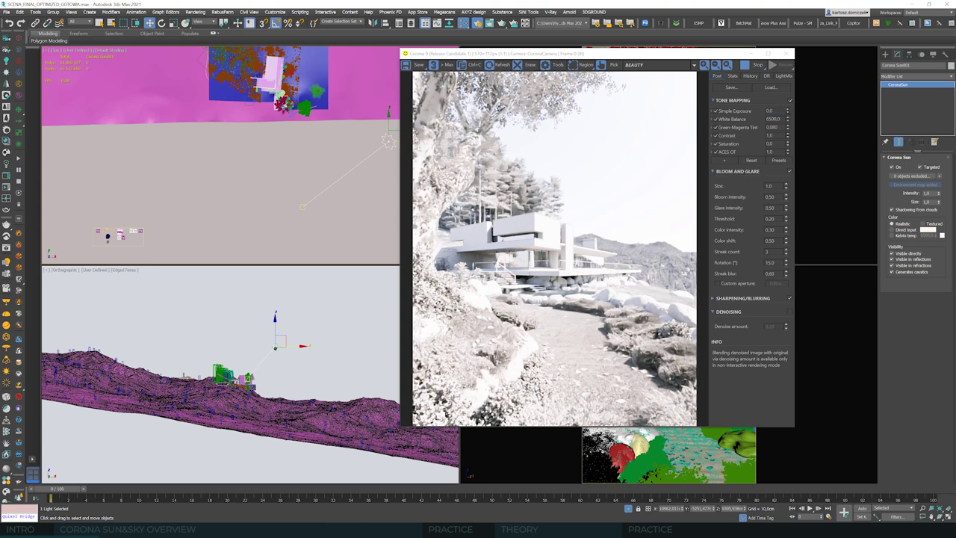
{"action": "left_click_drag", "start_coordinate": [789, 111], "coordinate": [794, 227]}
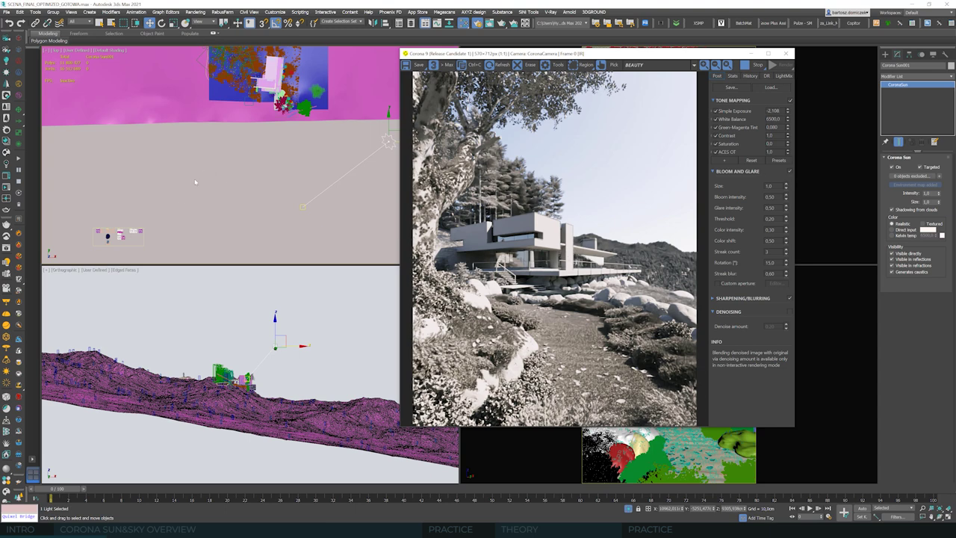
Move the sun around its target in the top view to test light directions, placing it just inside the terrain's edge near the trees
{"action": "scroll", "coordinate": [195, 181], "scroll_direction": "down", "scroll_amount": 2}
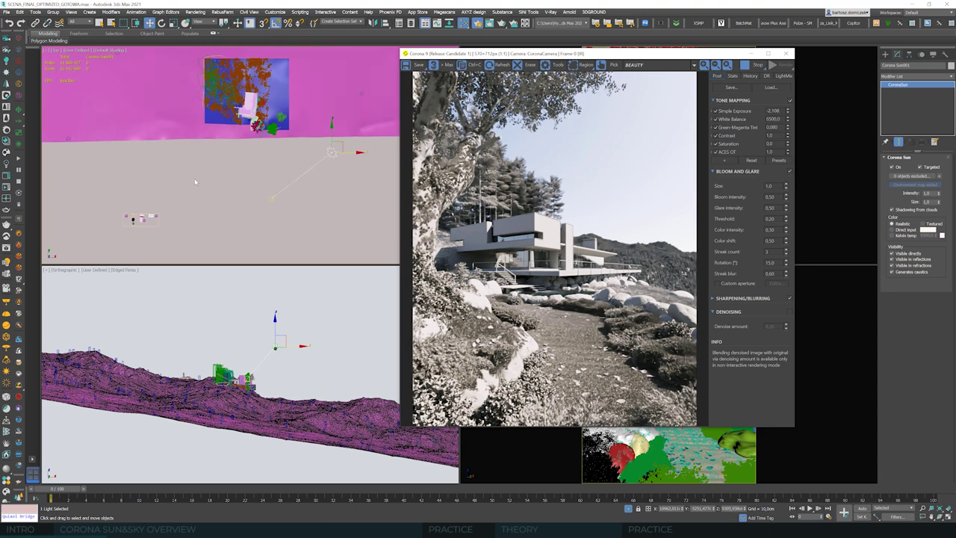
{"action": "left_click", "coordinate": [342, 142]}
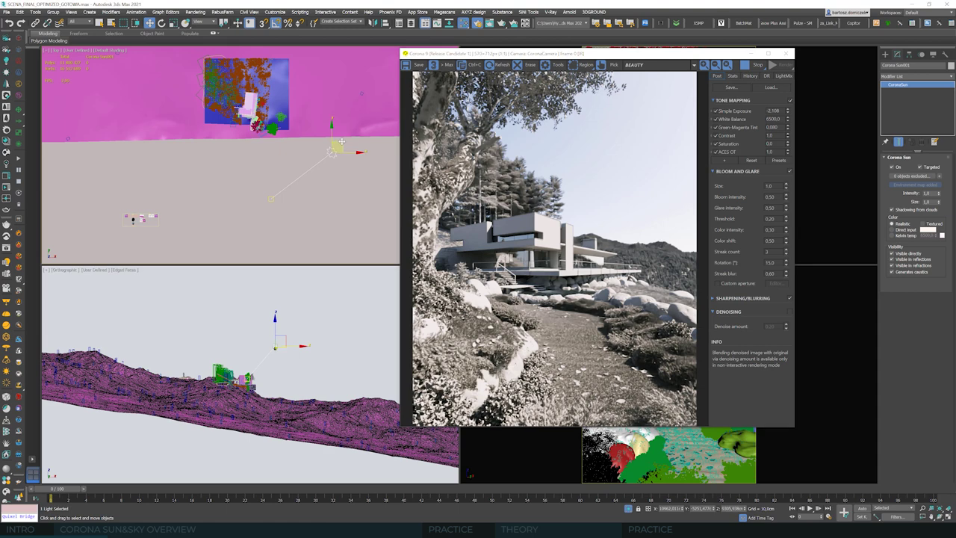
{"action": "left_click_drag", "start_coordinate": [341, 142], "coordinate": [351, 232]}
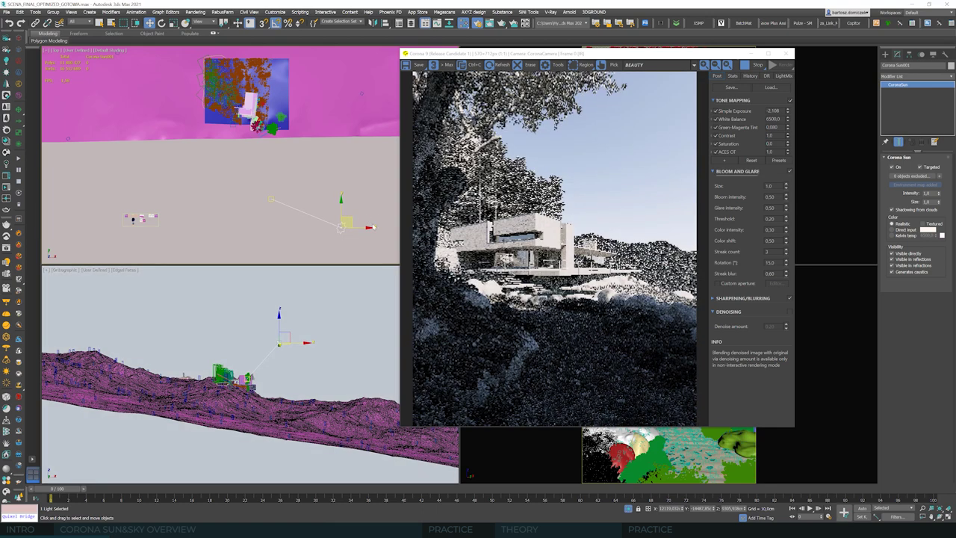
{"action": "left_click_drag", "start_coordinate": [348, 222], "coordinate": [192, 232]}
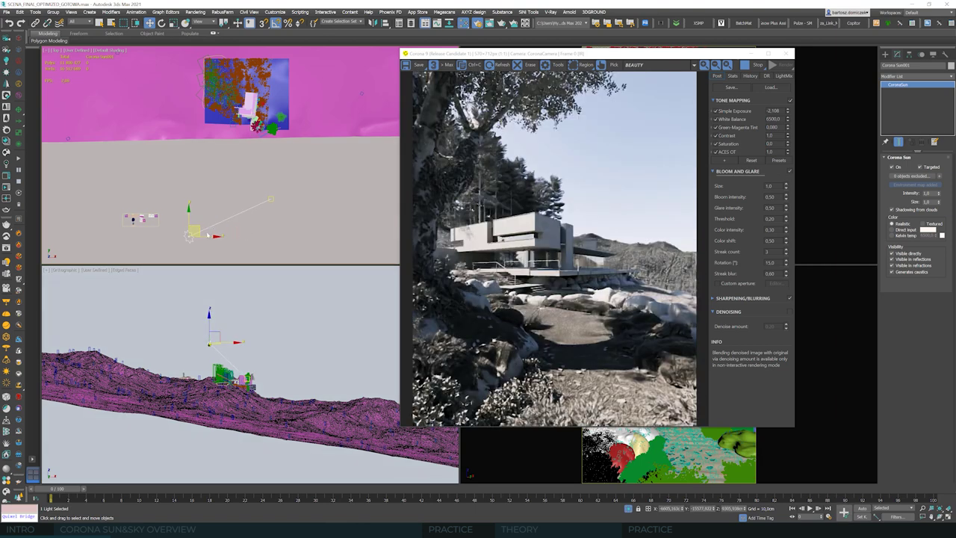
{"action": "left_click_drag", "start_coordinate": [195, 227], "coordinate": [327, 120]}
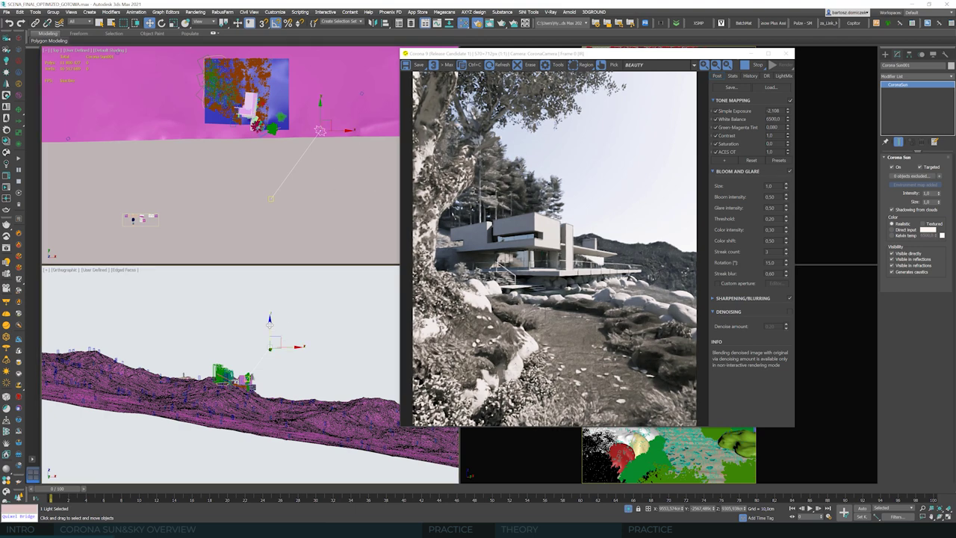
Lower the sun close to the horizon for a sunset look, compensating with a Simple Exposure of about -1.103
{"action": "left_click_drag", "start_coordinate": [271, 326], "coordinate": [272, 345]}
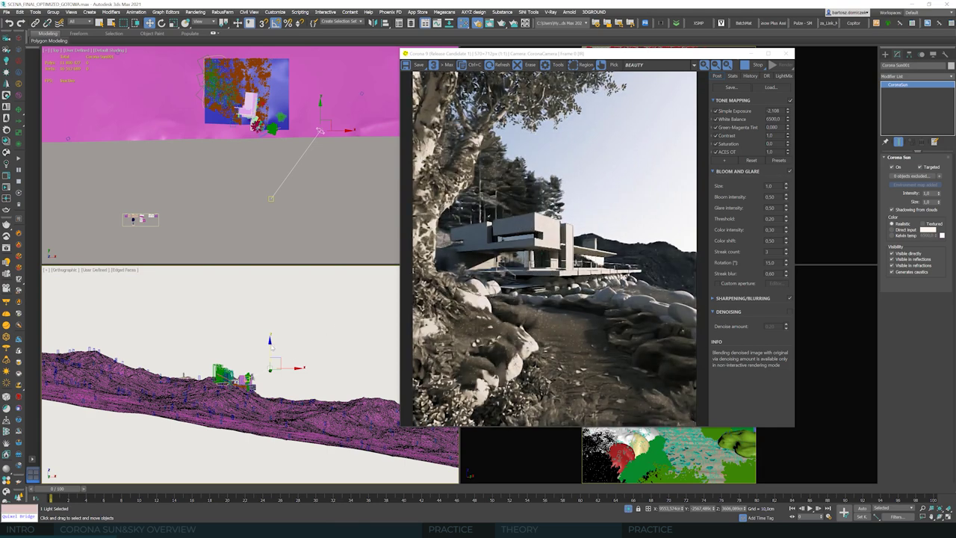
{"action": "left_click_drag", "start_coordinate": [271, 343], "coordinate": [270, 351]}
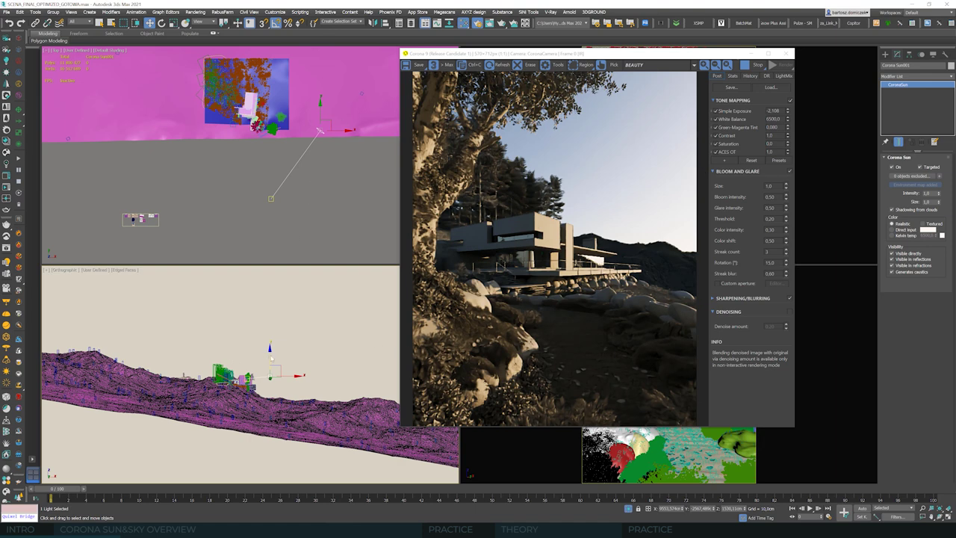
{"action": "left_click_drag", "start_coordinate": [271, 356], "coordinate": [270, 360]}
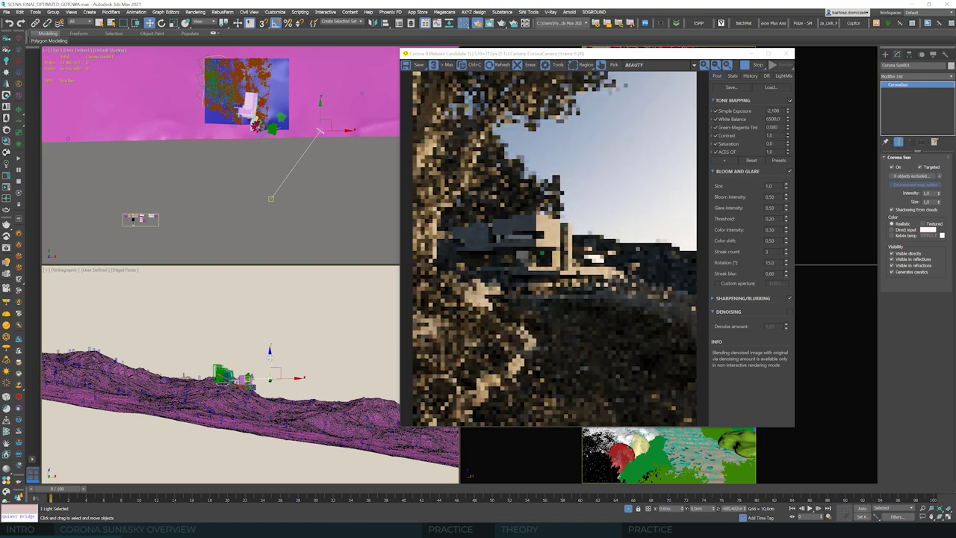
{"action": "left_click_drag", "start_coordinate": [788, 109], "coordinate": [804, 71]}
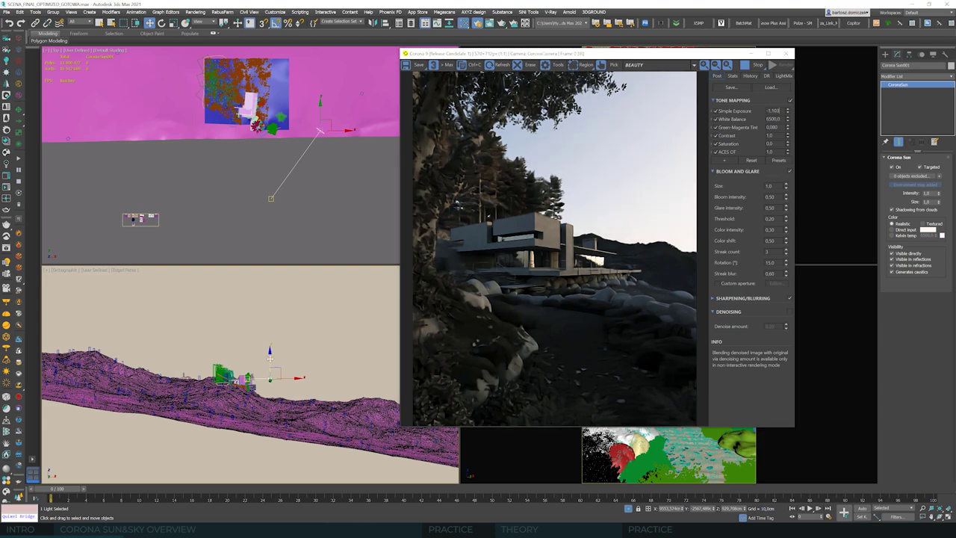
{"action": "left_click_drag", "start_coordinate": [270, 359], "coordinate": [271, 356]}
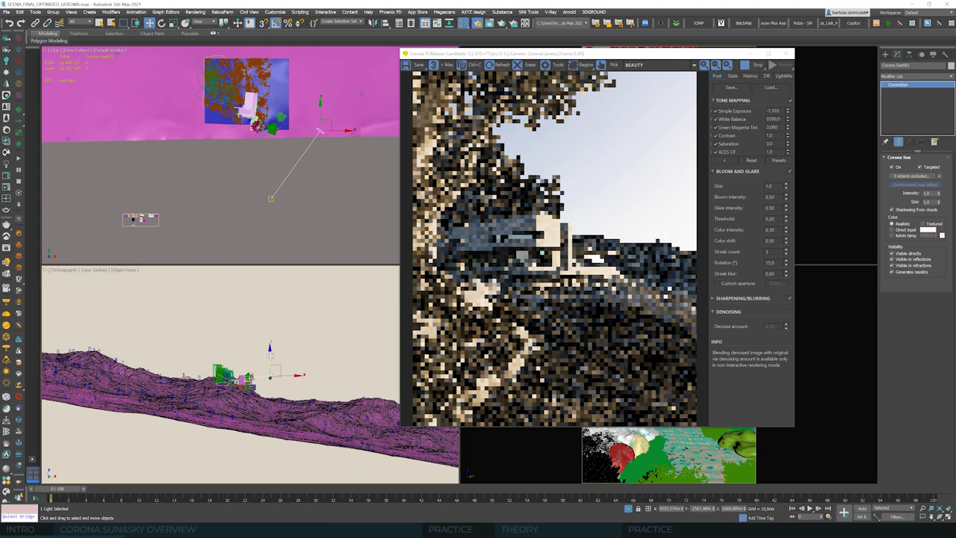
Try the sun high overhead with Simple Exposure at about -2.52, and bring it down to a height of about 9819
{"action": "left_click_drag", "start_coordinate": [271, 356], "coordinate": [276, 290]}
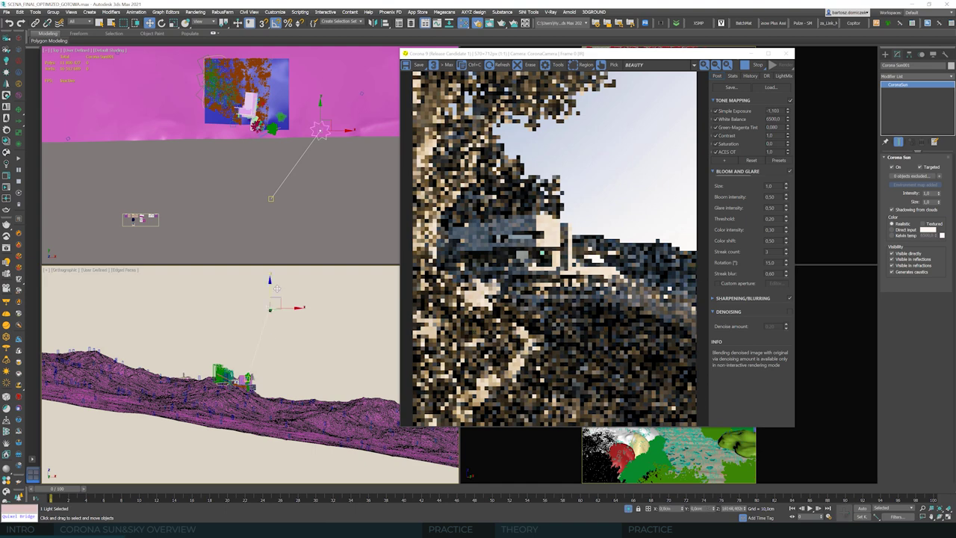
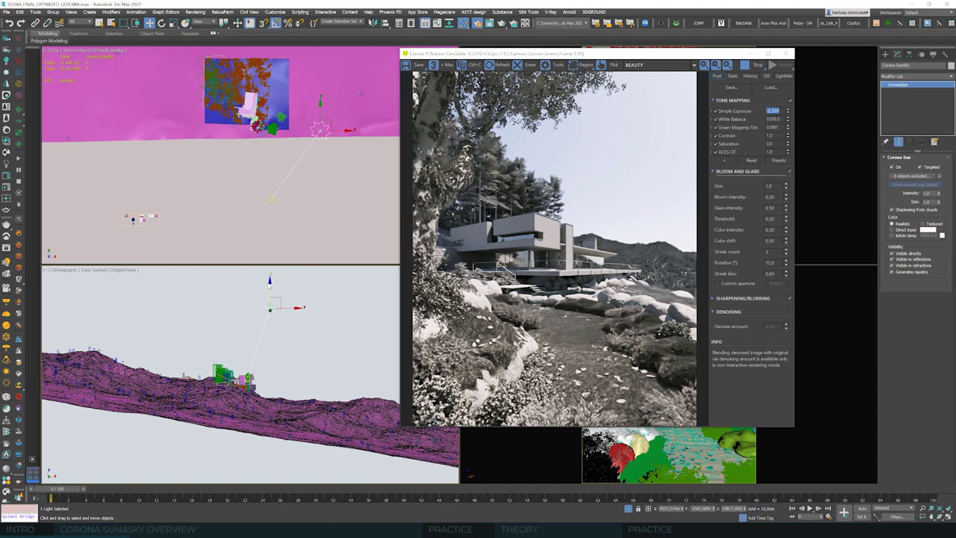
{"action": "left_click_drag", "start_coordinate": [268, 282], "coordinate": [275, 321]}
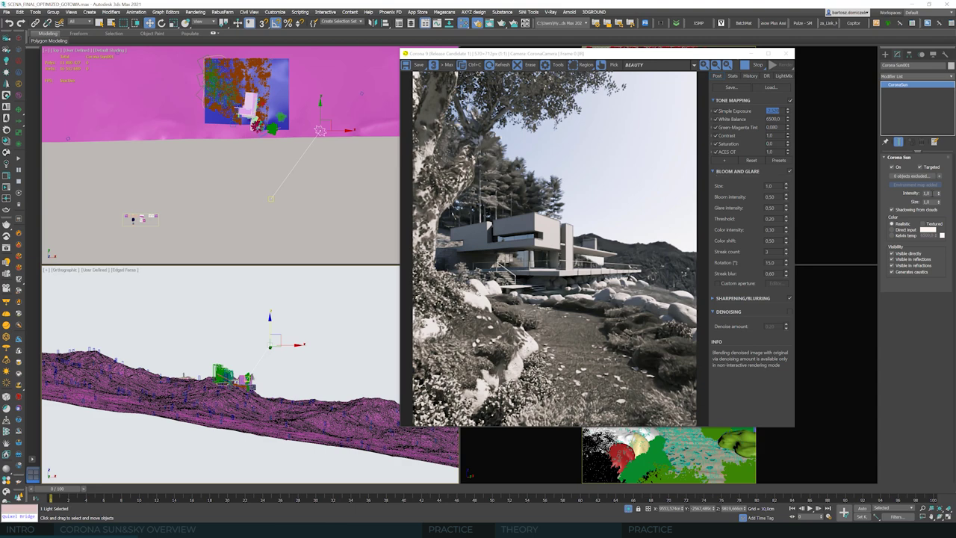
Test the sun's intensity at 0.1 and at a stronger value, and return it to 1.0
{"action": "left_click", "coordinate": [927, 193]}
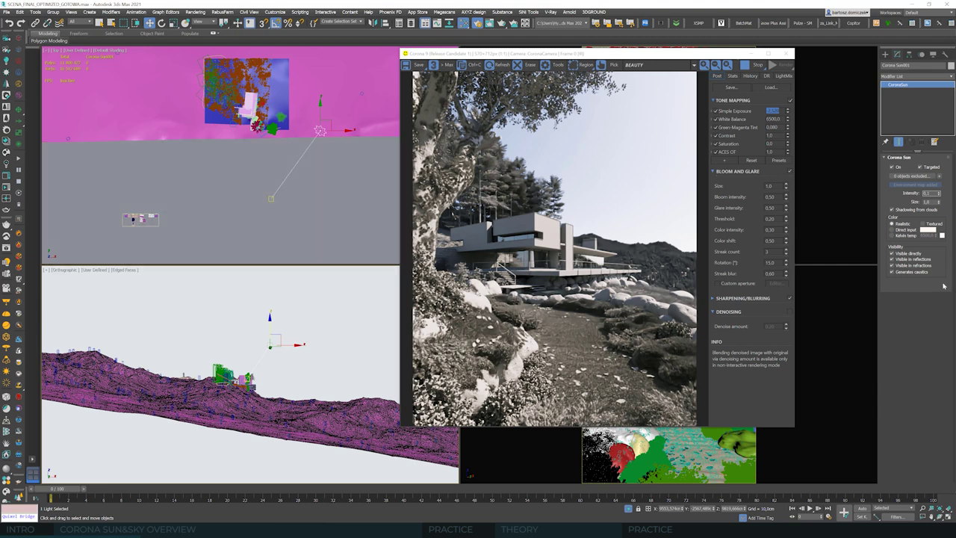
{"action": "key", "text": "Return"}
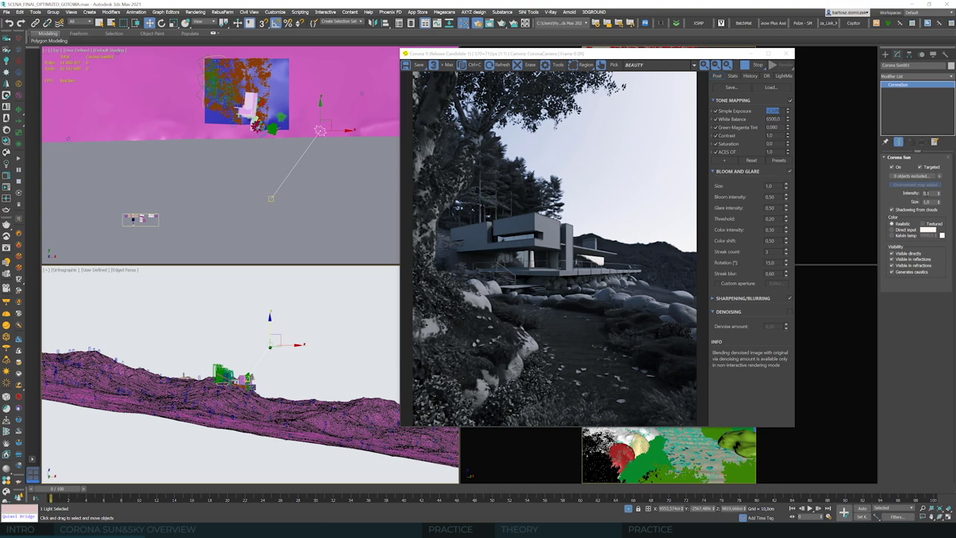
{"action": "left_click", "coordinate": [928, 193]}
{"action": "type", "text": "1"}
{"action": "key", "text": "Tab"}
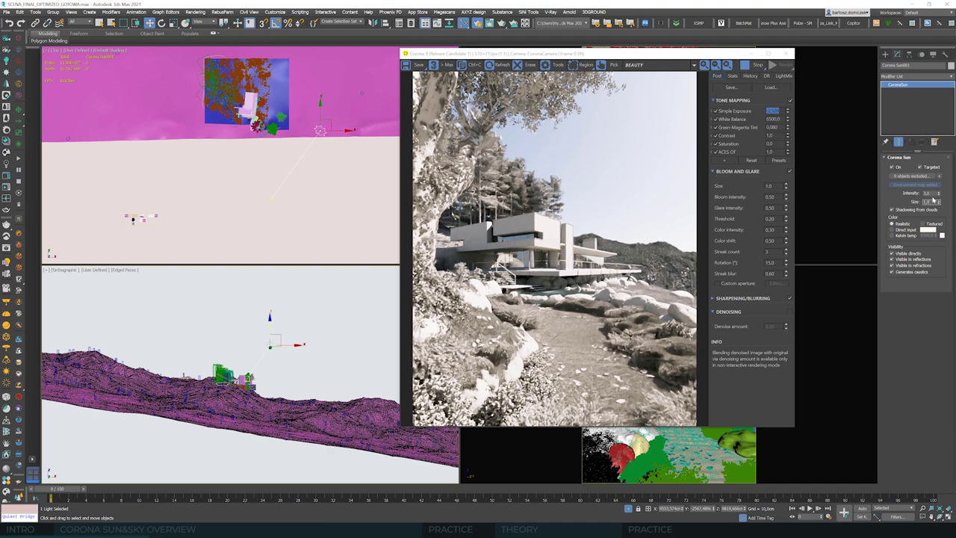
{"action": "double_click", "coordinate": [926, 192]}
{"action": "type", "text": "1"}
{"action": "key", "text": "Return"}
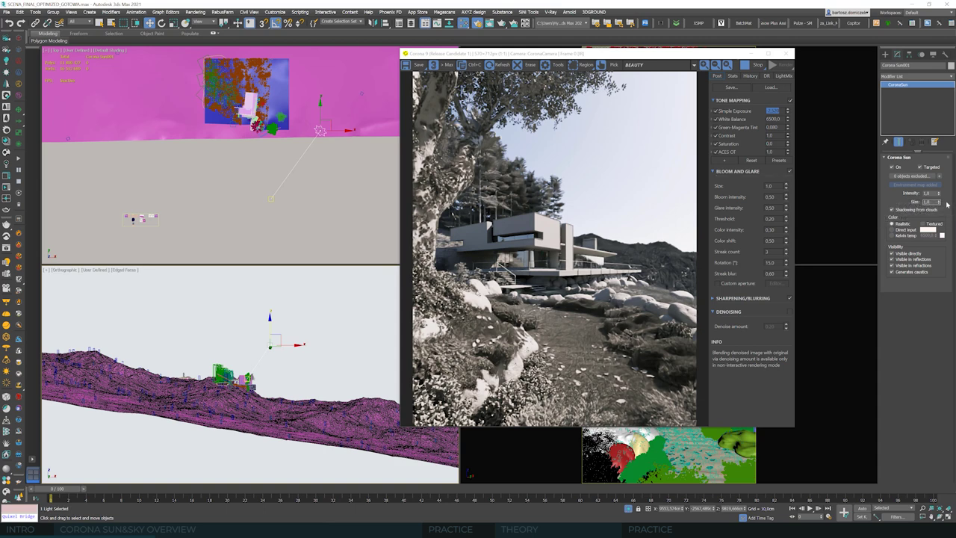
Enlarge the sun's size to 64 and move the sun in the top view to the lower-right side of its target
{"action": "left_click", "coordinate": [933, 202]}
{"action": "type", "text": "5"}
{"action": "key", "text": "Return"}
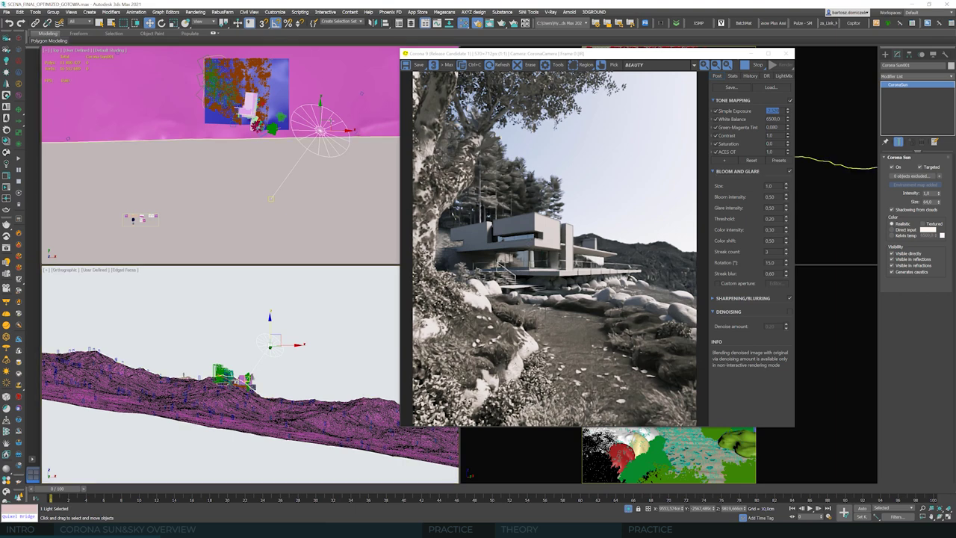
{"action": "left_click_drag", "start_coordinate": [330, 120], "coordinate": [349, 216]}
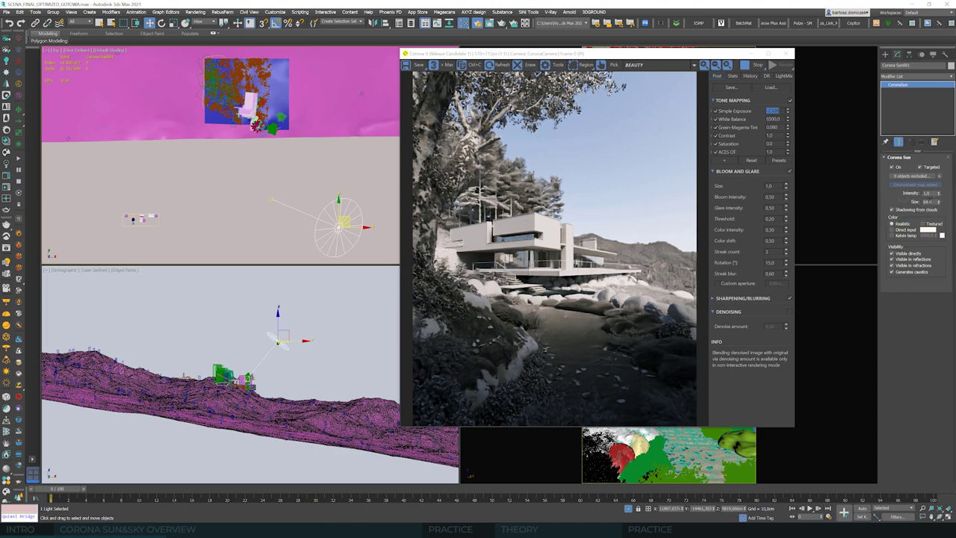
Compare softer shadows with a sun size of about 8.2, and set the size to 1.0
{"action": "double_click", "coordinate": [927, 202]}
{"action": "type", "text": "8,3"}
{"action": "key", "text": "Return"}
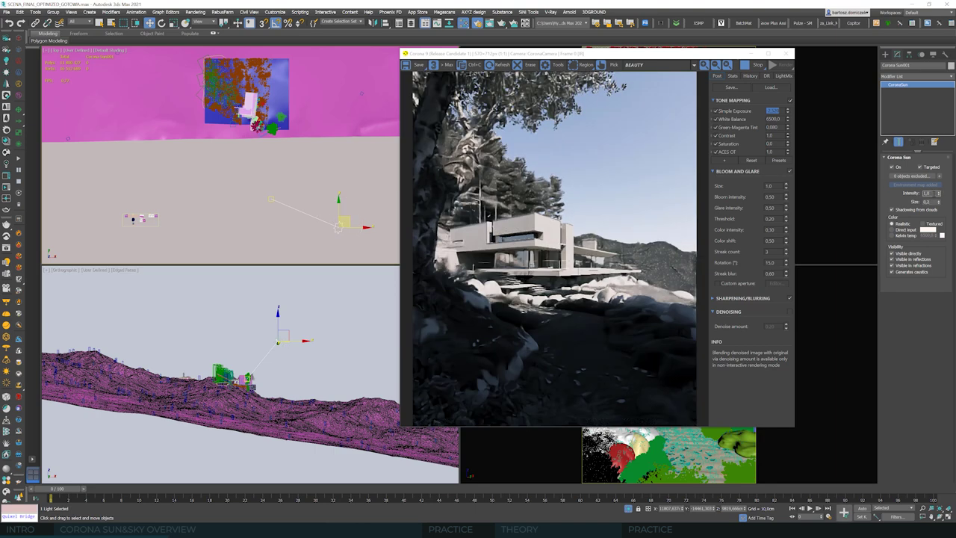
{"action": "double_click", "coordinate": [927, 202]}
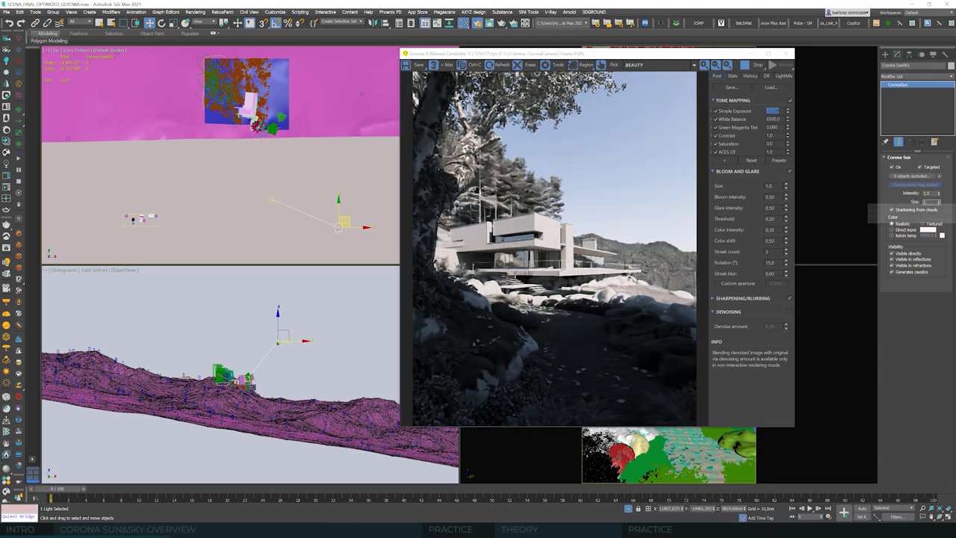
{"action": "type", "text": "1"}
{"action": "key", "text": "Return"}
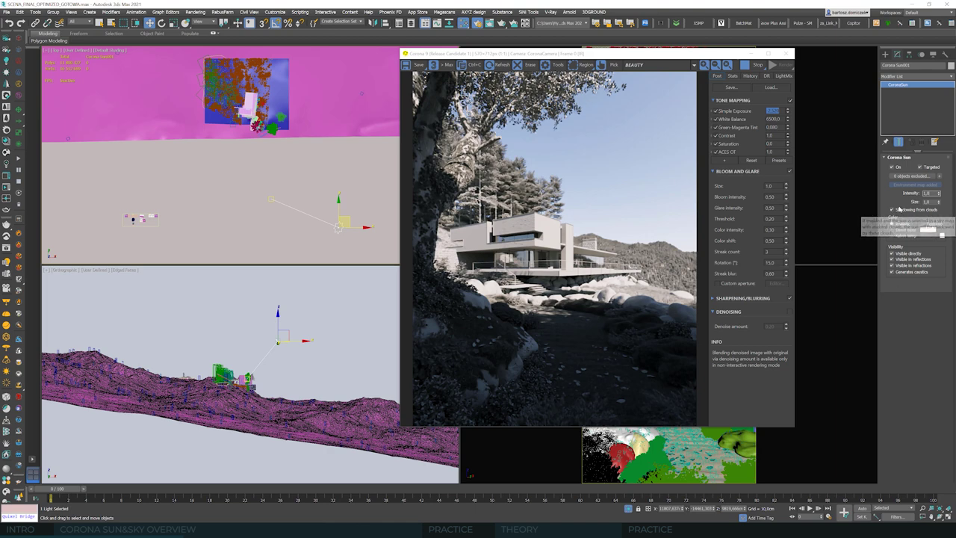
Compare low and high sun positions, lower the sun to a height of about 5000, and place it to the upper right of its target
{"action": "left_click", "coordinate": [892, 210]}
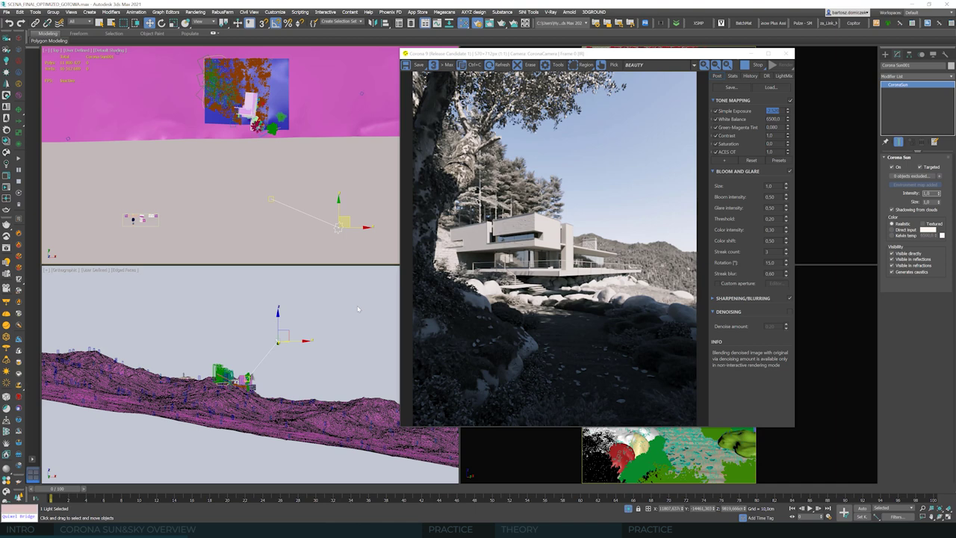
{"action": "left_click", "coordinate": [278, 317]}
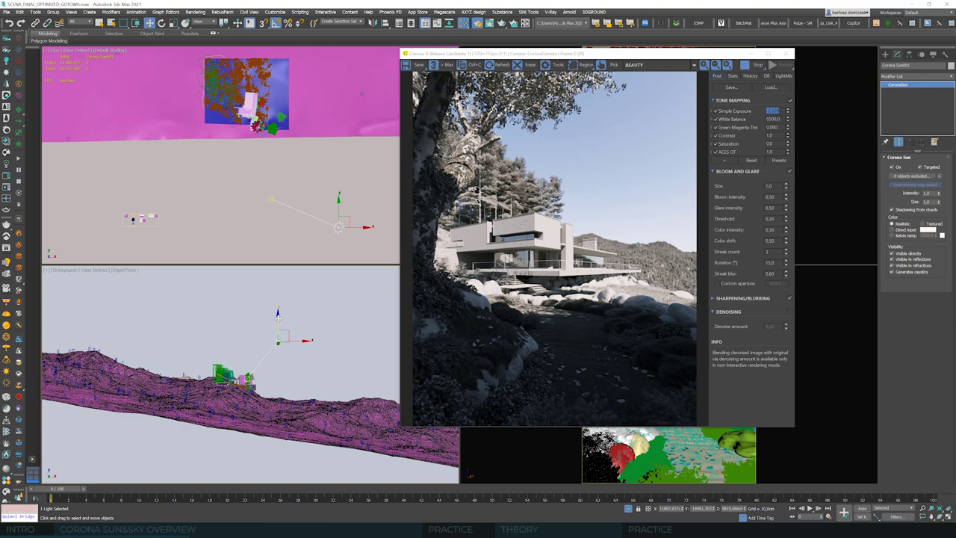
{"action": "left_click_drag", "start_coordinate": [277, 317], "coordinate": [278, 349]}
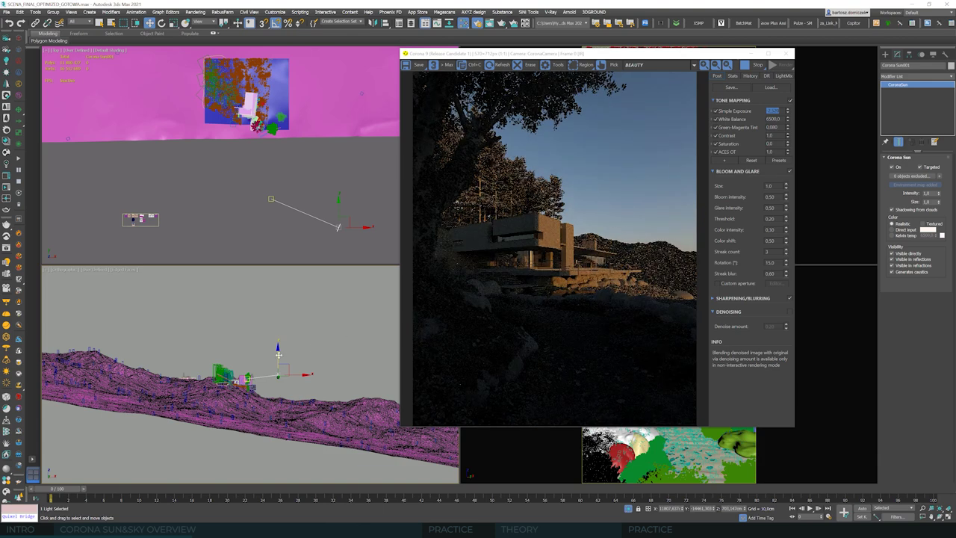
{"action": "left_click_drag", "start_coordinate": [284, 311], "coordinate": [295, 341]}
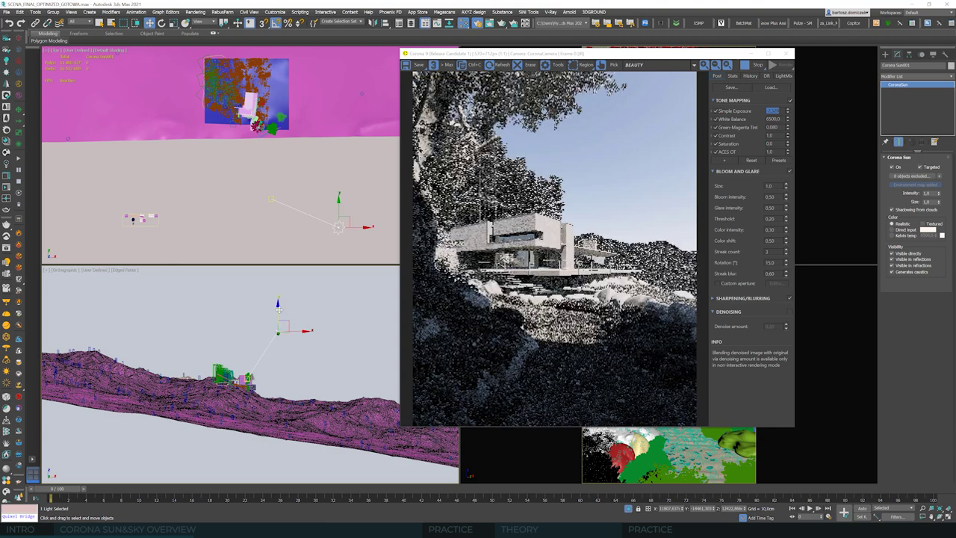
{"action": "left_click_drag", "start_coordinate": [281, 321], "coordinate": [284, 340]}
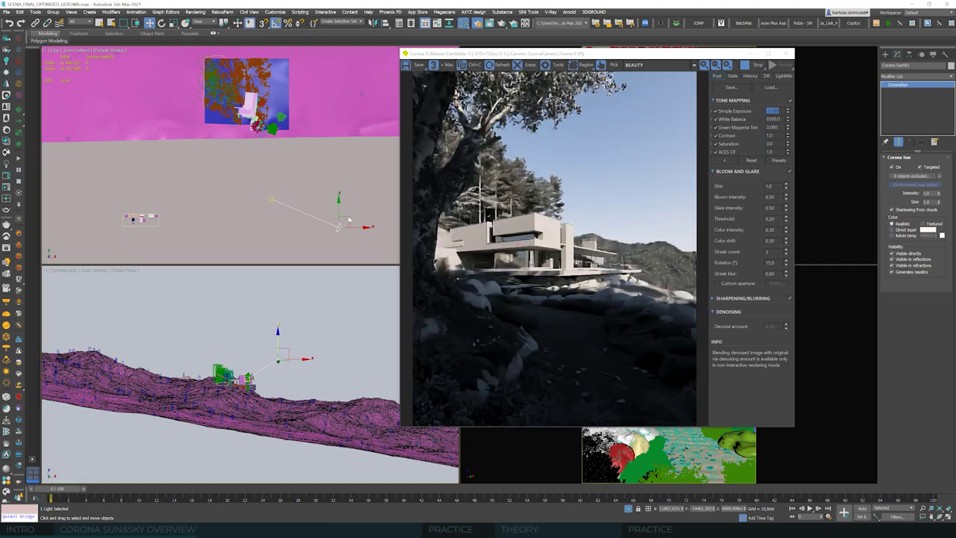
{"action": "left_click_drag", "start_coordinate": [348, 218], "coordinate": [370, 131]}
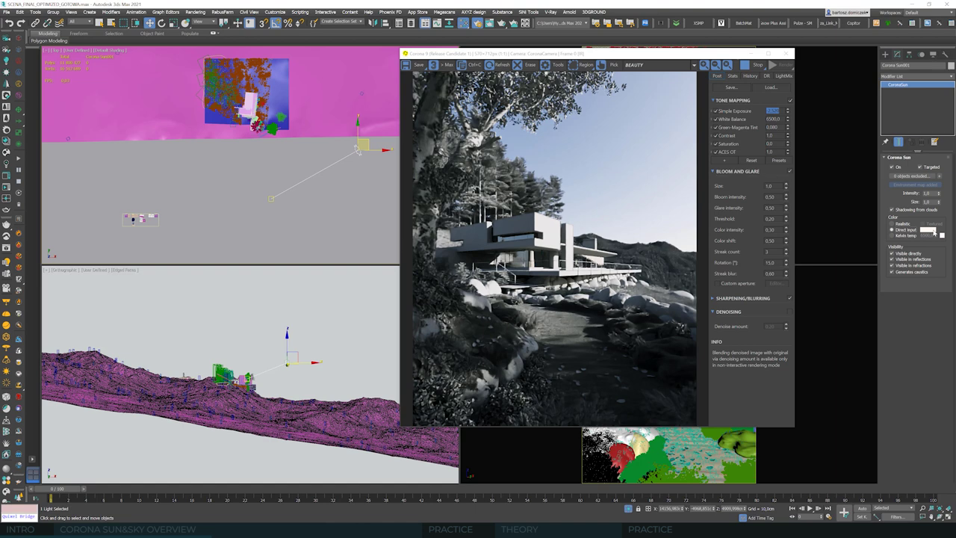
Set the sun's direct input color to a saturated orange, and try a bright green before cancelling that change
{"action": "left_click", "coordinate": [932, 232]}
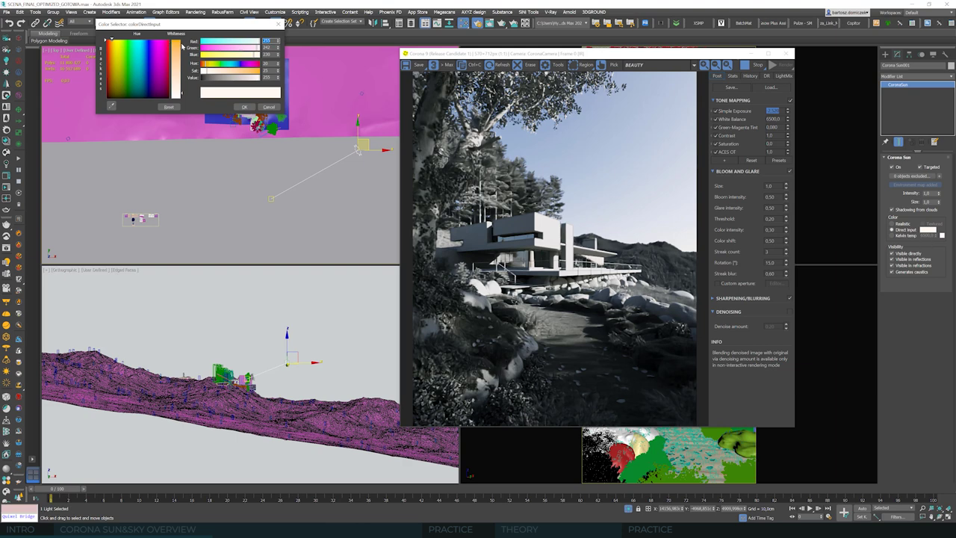
{"action": "left_click_drag", "start_coordinate": [177, 44], "coordinate": [177, 96]}
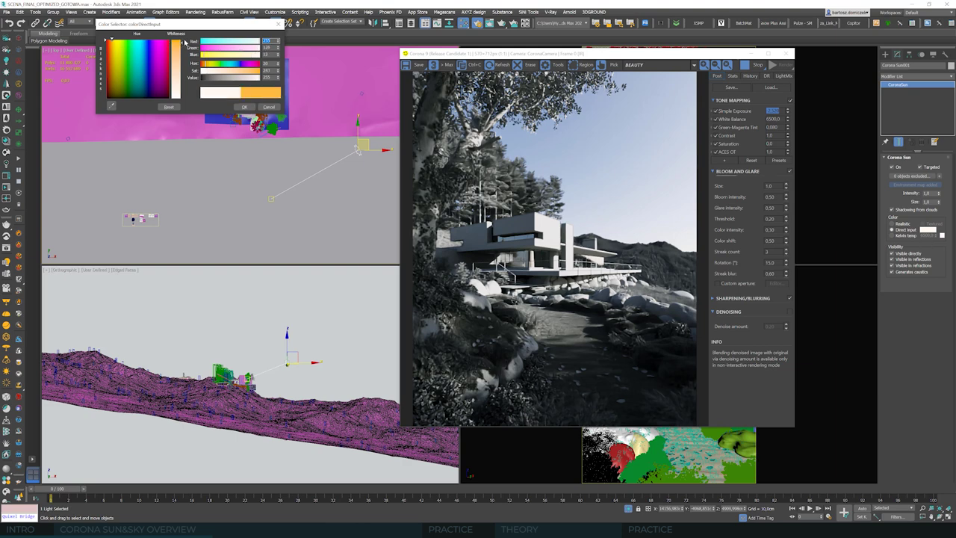
{"action": "left_click", "coordinate": [247, 108]}
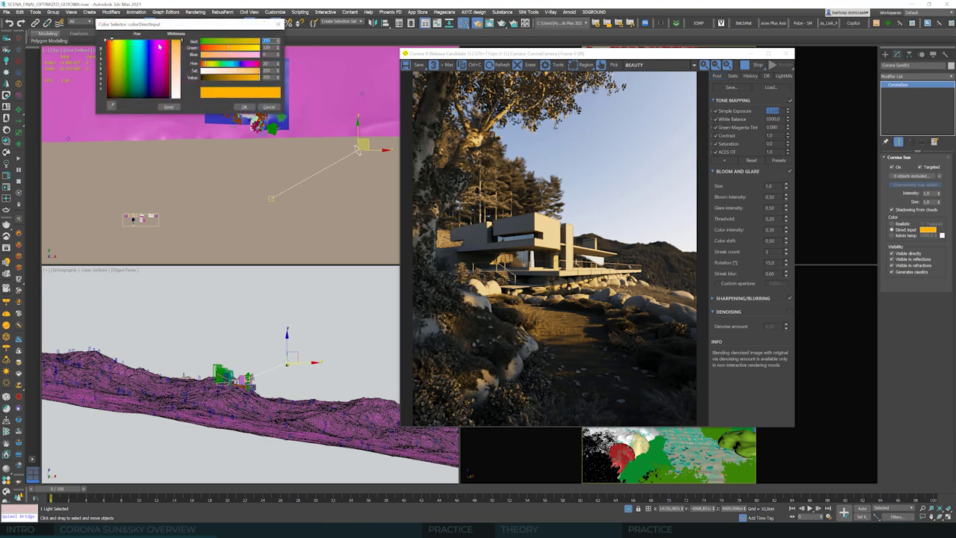
{"action": "left_click", "coordinate": [125, 46]}
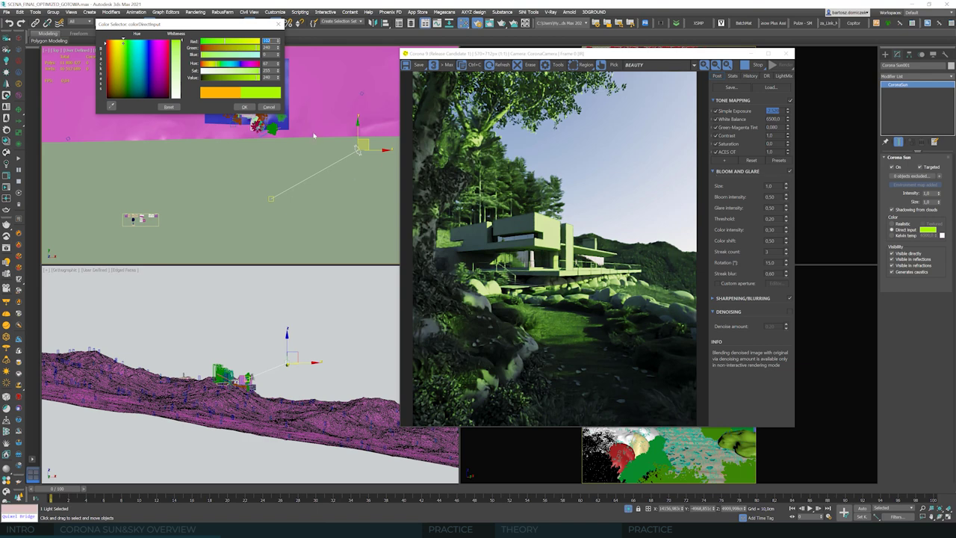
{"action": "left_click", "coordinate": [268, 107]}
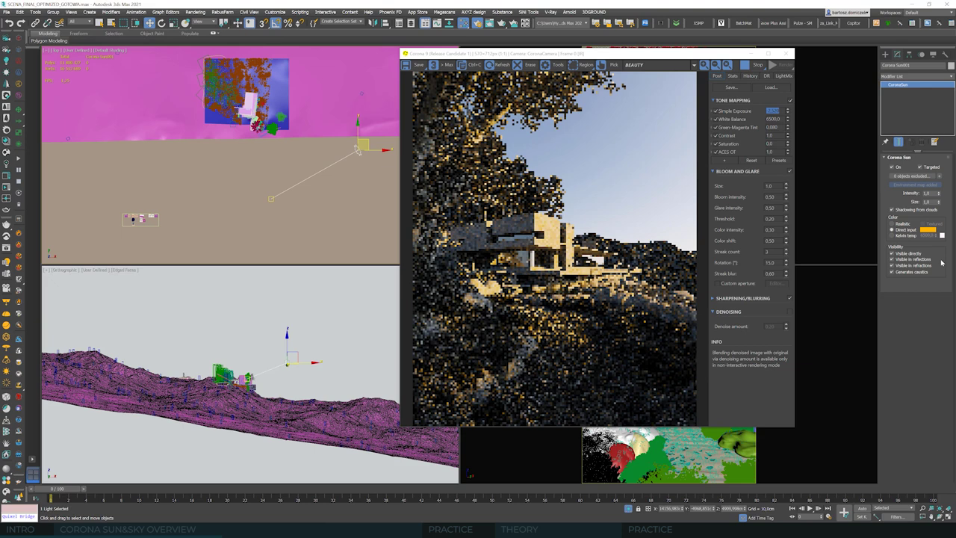
Switch the sun's color to Kelvin temperature and compare a cool bluish value with a warm 2500
{"action": "left_click", "coordinate": [891, 235]}
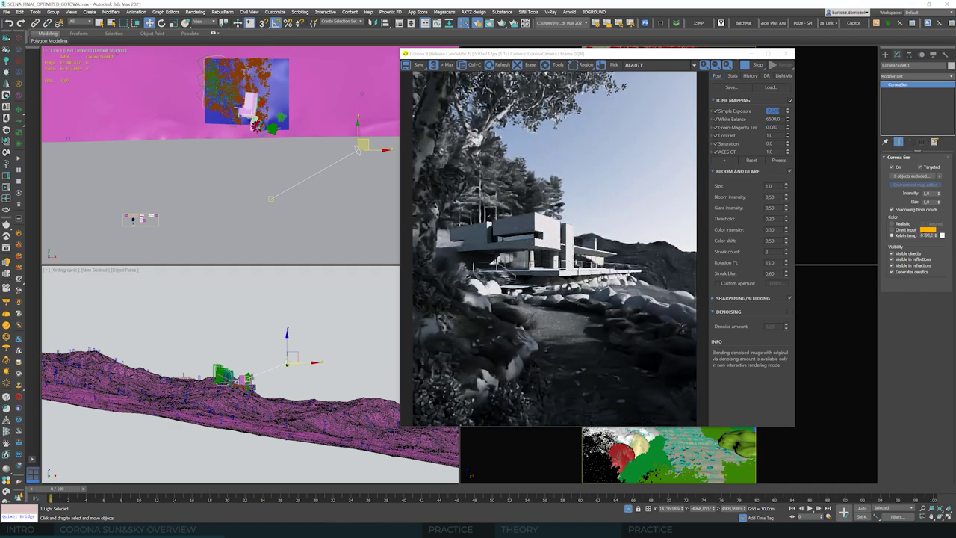
{"action": "left_click_drag", "start_coordinate": [937, 237], "coordinate": [931, 358]}
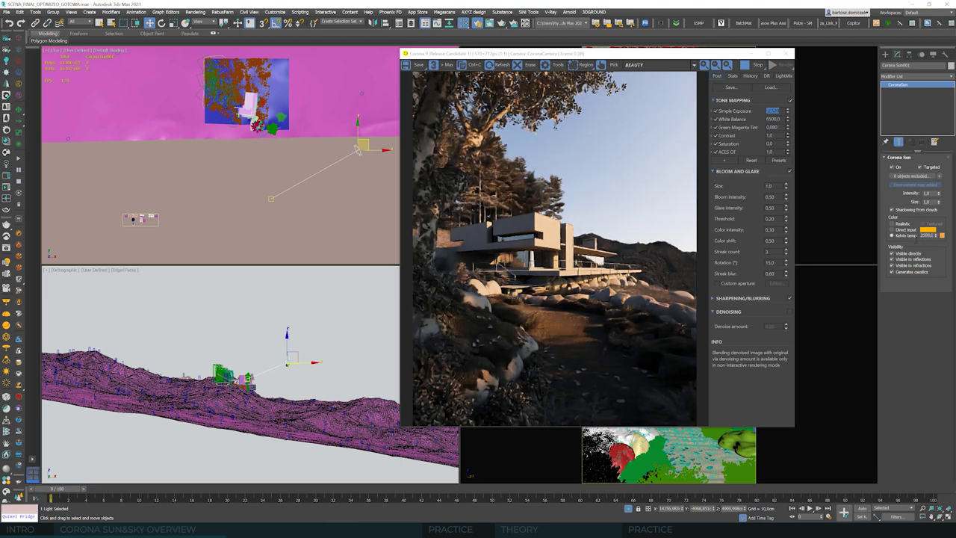
{"action": "type", "text": "1500"}
{"action": "key", "text": "Return"}
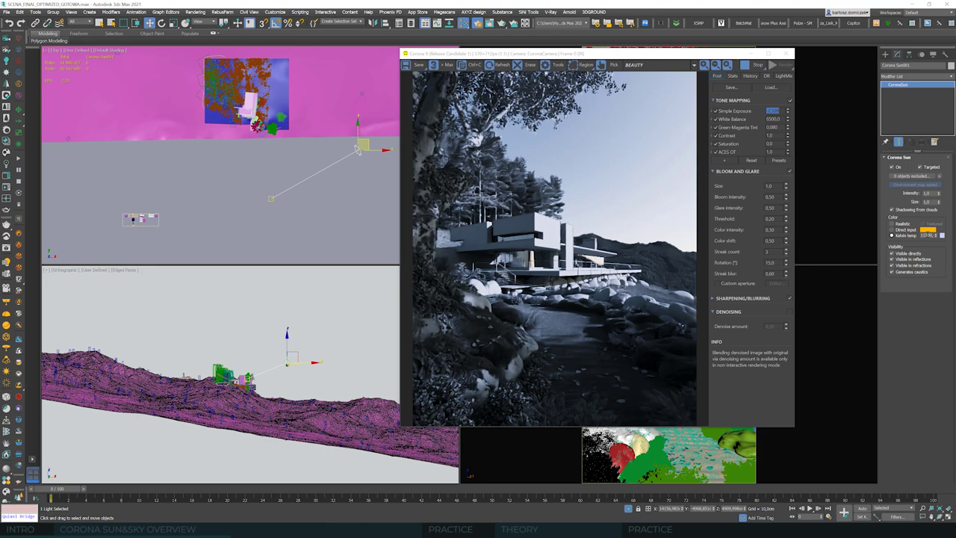
{"action": "left_click", "coordinate": [925, 235]}
{"action": "type", "text": "2500"}
{"action": "key", "text": "Return"}
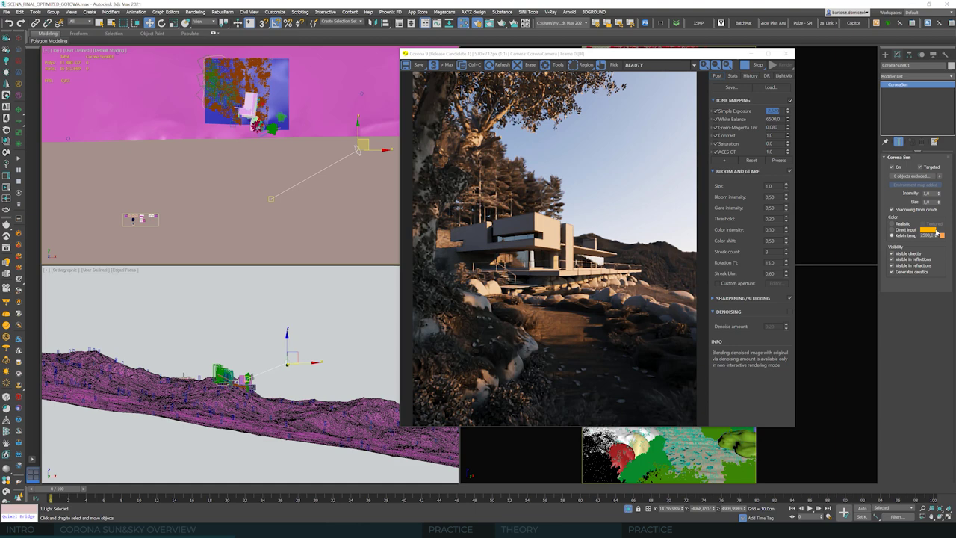
Enter 2500 as the sun's Kelvin temperature and return its color mode to Realistic
{"action": "left_click", "coordinate": [931, 235]}
{"action": "type", "text": "2500"}
{"action": "key", "text": "Return"}
{"action": "left_click", "coordinate": [902, 224]}
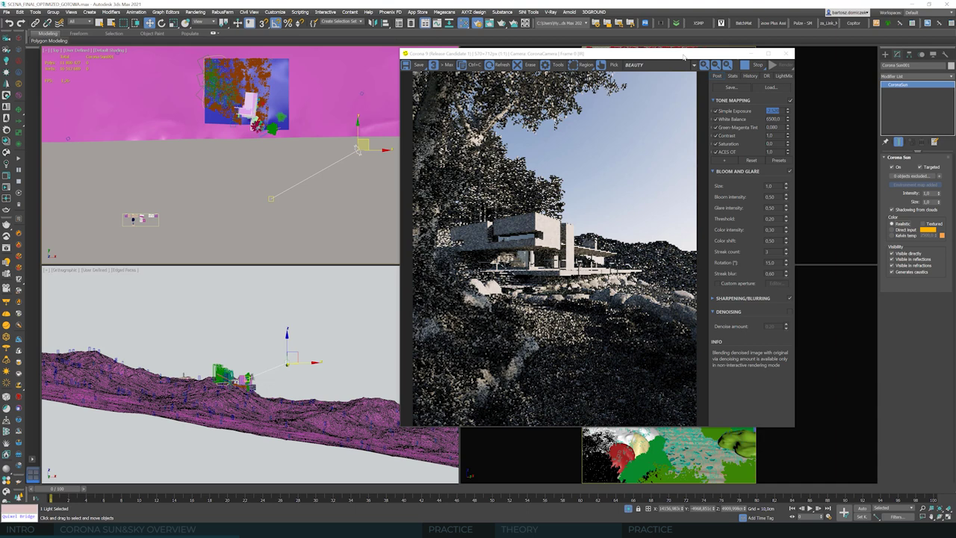
Shift the render window aside and move the sun in the top view past the house, into the camera's view
{"action": "left_click_drag", "start_coordinate": [686, 57], "coordinate": [699, 75]}
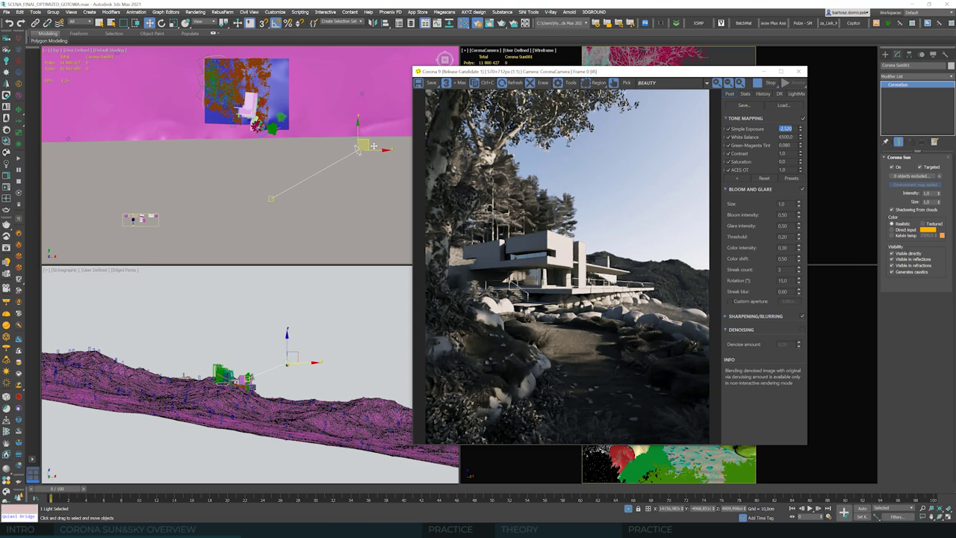
{"action": "middle_click_drag", "start_coordinate": [316, 246], "coordinate": [319, 261]}
{"action": "scroll", "coordinate": [320, 260], "scroll_direction": "down", "scroll_amount": 3}
{"action": "mouse_move", "coordinate": [368, 171]}
{"action": "left_mouse_down"}
{"action": "mouse_move", "coordinate": [304, 94]}
{"action": "mouse_move", "coordinate": [271, 82]}
{"action": "left_mouse_up"}
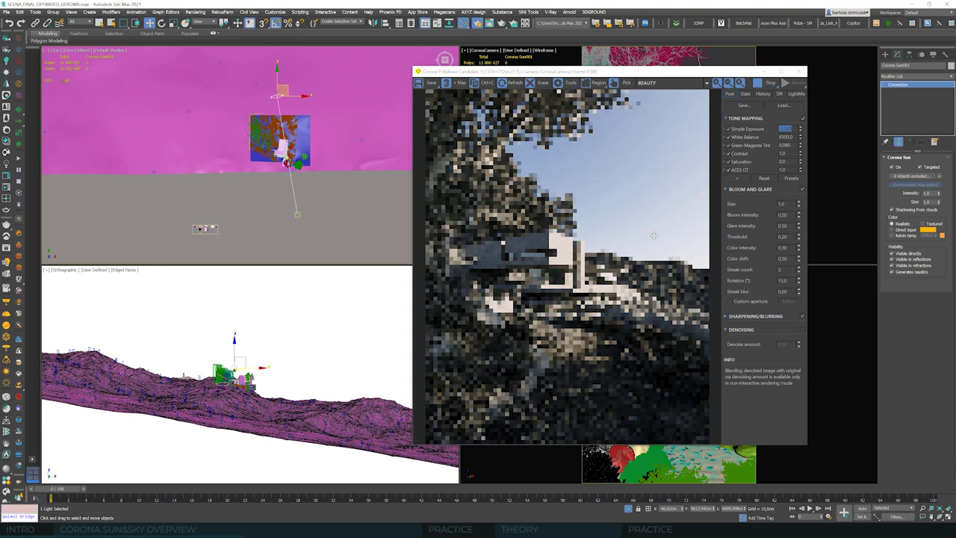
Try Simple Exposure at about -4.68 and -2.65, and darken it to about -5.5 to examine the sun disk
{"action": "mouse_move", "coordinate": [801, 131]}
{"action": "left_mouse_down"}
{"action": "mouse_move", "coordinate": [799, 161]}
{"action": "mouse_move", "coordinate": [800, 127]}
{"action": "left_mouse_up"}
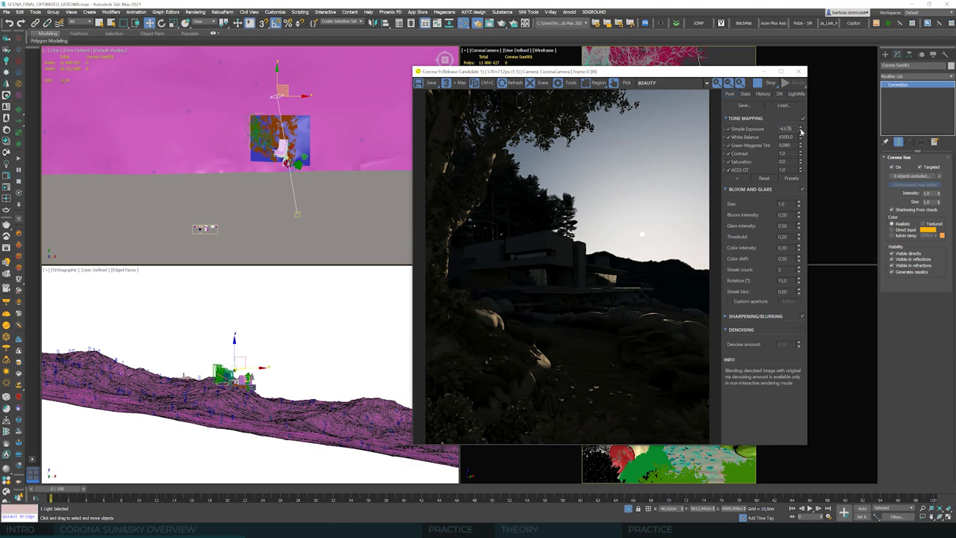
{"action": "type", "text": "-2,65"}
{"action": "key", "text": "Return"}
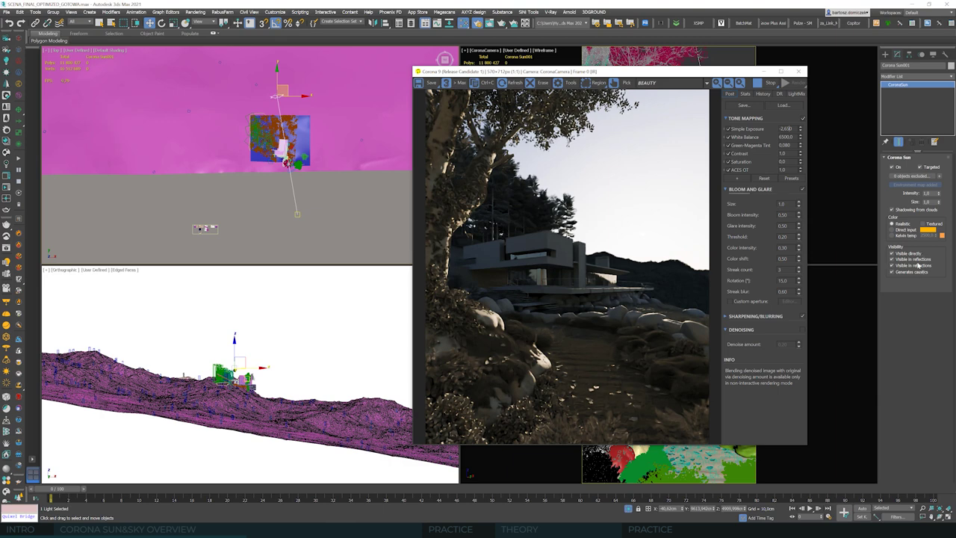
{"action": "left_click_drag", "start_coordinate": [799, 128], "coordinate": [803, 176]}
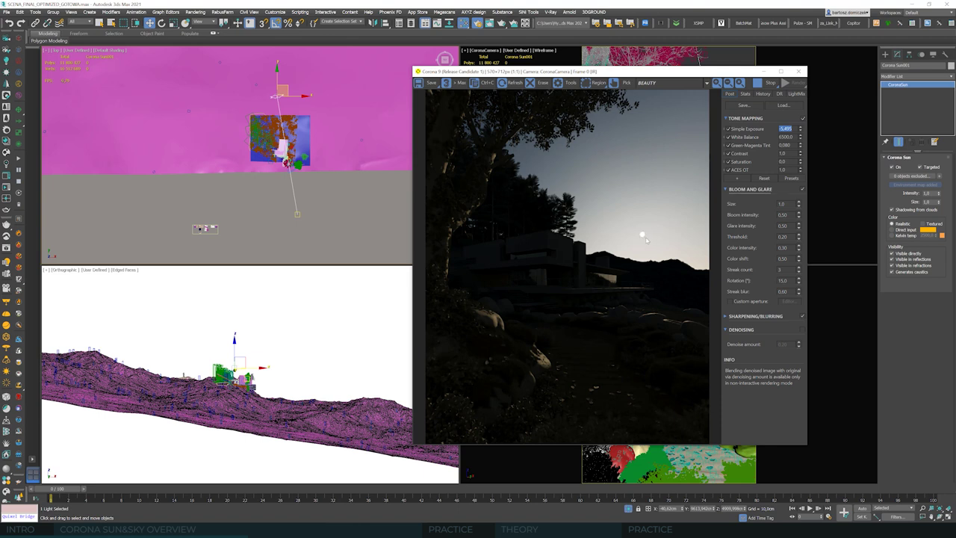
Test the sun with direct visibility off, turn it back on, and raise Simple Exposure to about -2.93
{"action": "left_click", "coordinate": [892, 253]}
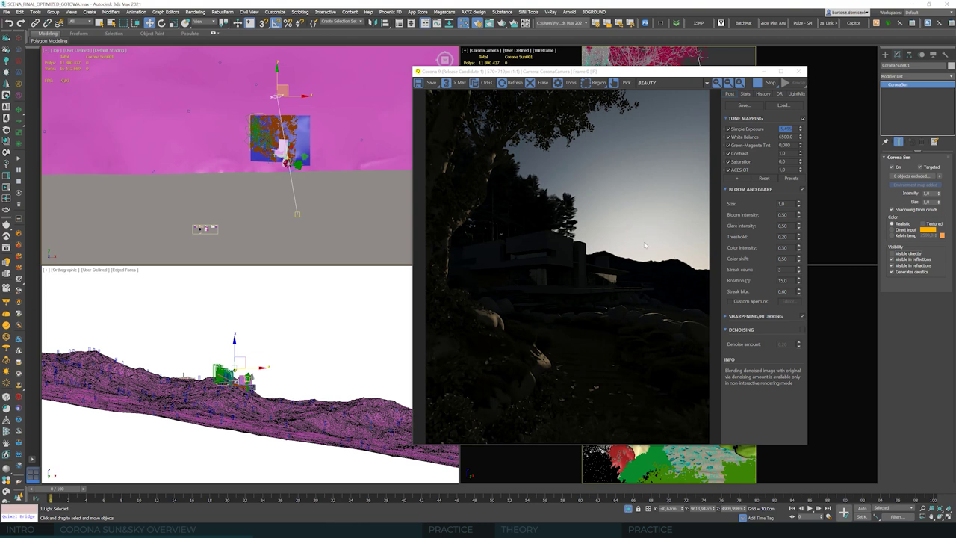
{"action": "left_click", "coordinate": [891, 253]}
{"action": "left_click_drag", "start_coordinate": [799, 128], "coordinate": [806, 93]}
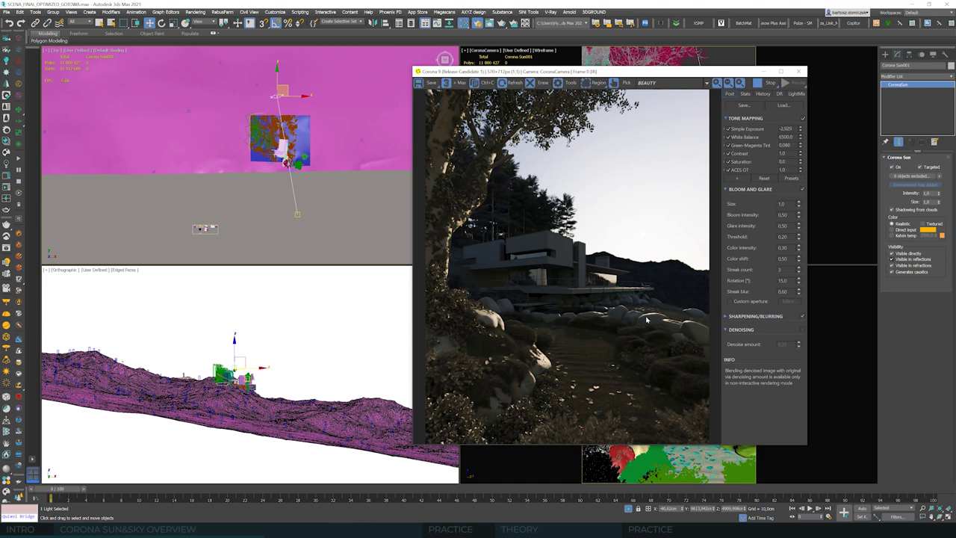
Test the render without the sun visible in reflections, and turn that visibility back on
{"action": "left_click", "coordinate": [891, 260]}
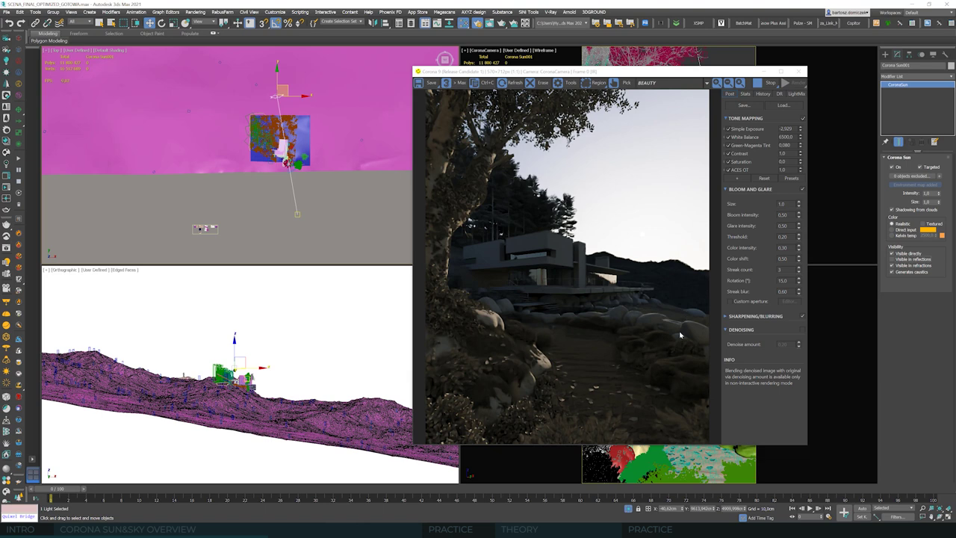
{"action": "left_click", "coordinate": [892, 253]}
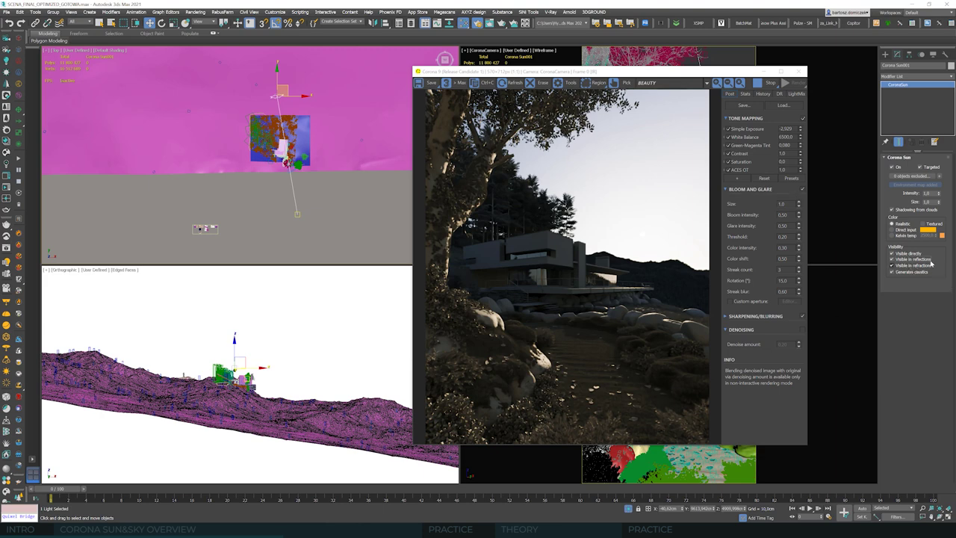
{"action": "left_click", "coordinate": [909, 275]}
Move the sun in the top view to a spot close to its target on the upper-right side, keeping the render window clear of it
{"action": "left_click_drag", "start_coordinate": [538, 71], "coordinate": [591, 73]}
{"action": "left_click", "coordinate": [427, 230]}
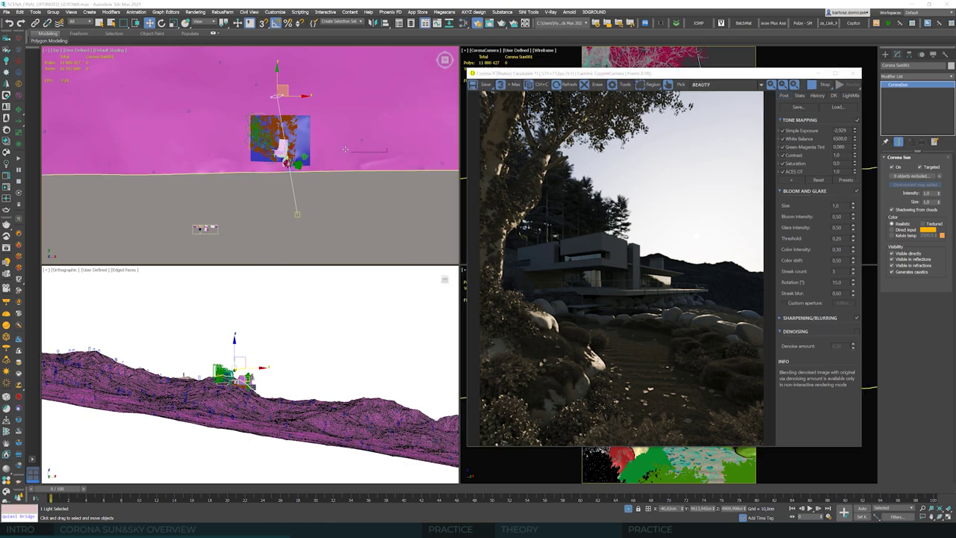
{"action": "left_click_drag", "start_coordinate": [290, 92], "coordinate": [341, 192]}
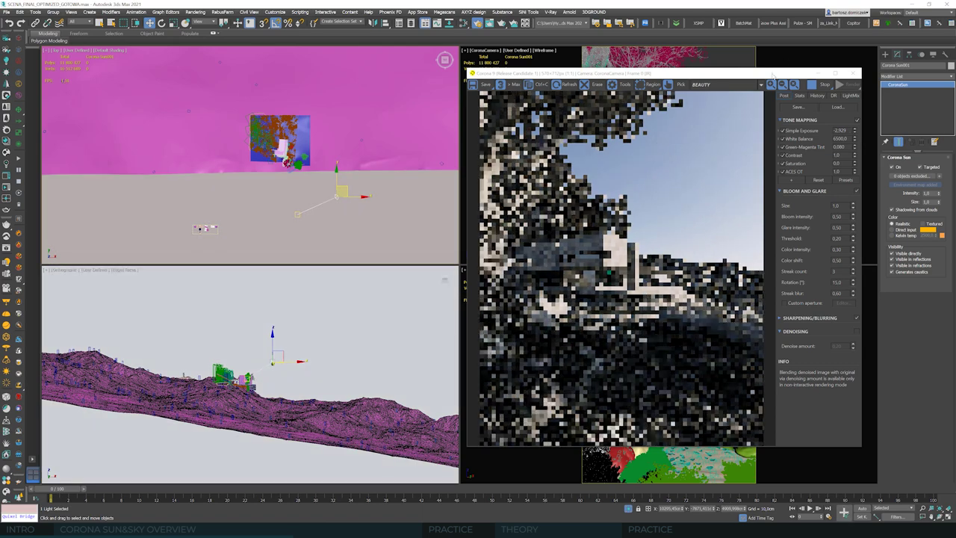
{"action": "left_click_drag", "start_coordinate": [727, 77], "coordinate": [760, 76]}
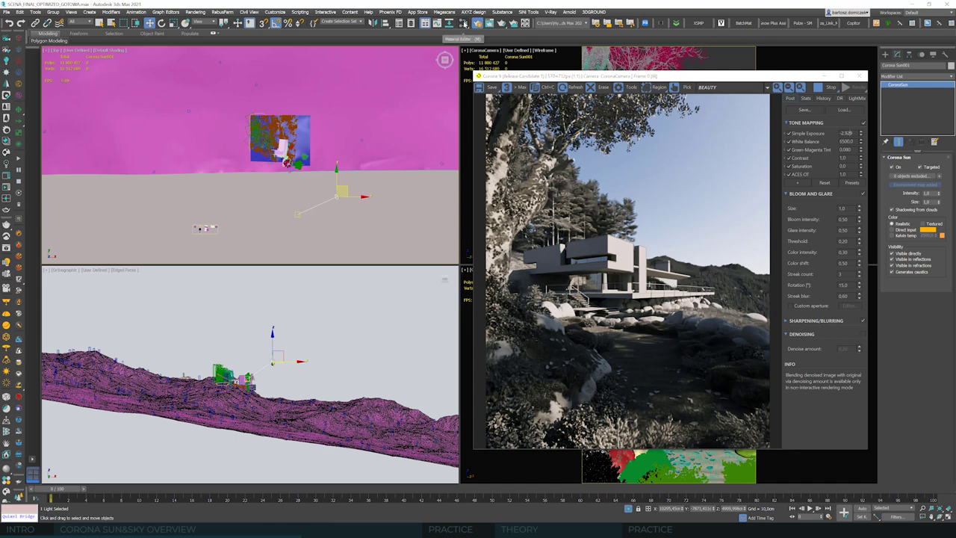
Open the Slate Material Editor and place it beside the render window
{"action": "left_click_drag", "start_coordinate": [464, 24], "coordinate": [464, 48]}
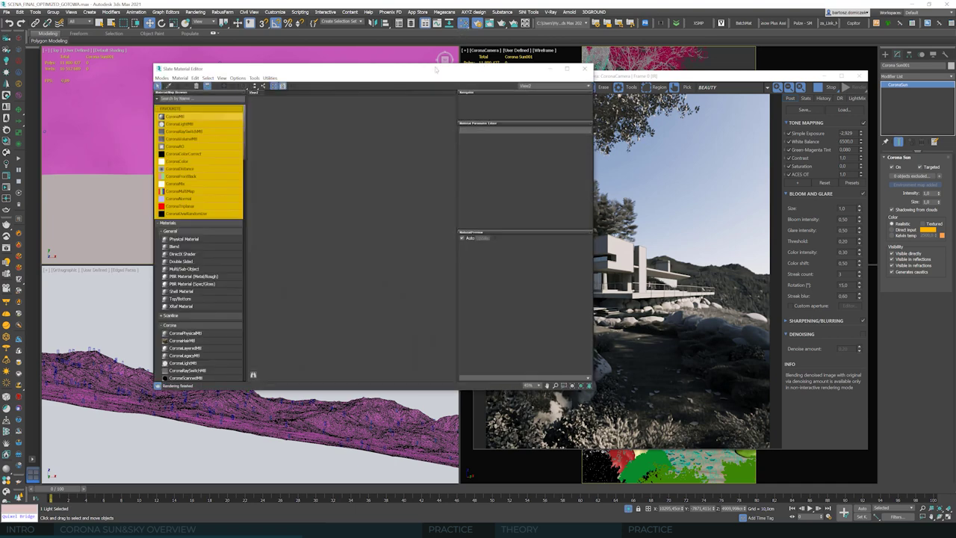
{"action": "left_click_drag", "start_coordinate": [416, 71], "coordinate": [302, 75]}
{"action": "left_click_drag", "start_coordinate": [381, 78], "coordinate": [380, 87]}
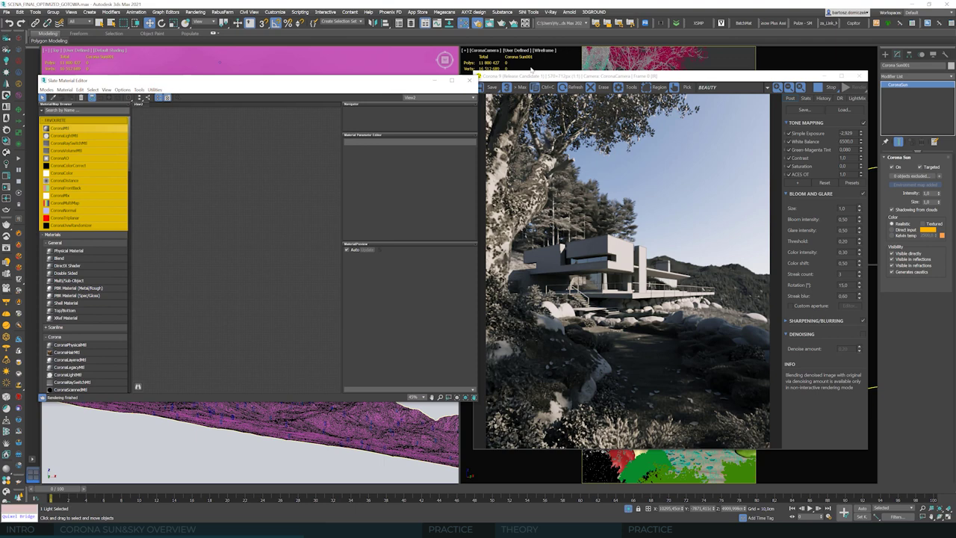
Open the environment settings and bring the Skylight environment (CoronaSky) map into the material editor as an instance
{"action": "left_click", "coordinate": [195, 12]}
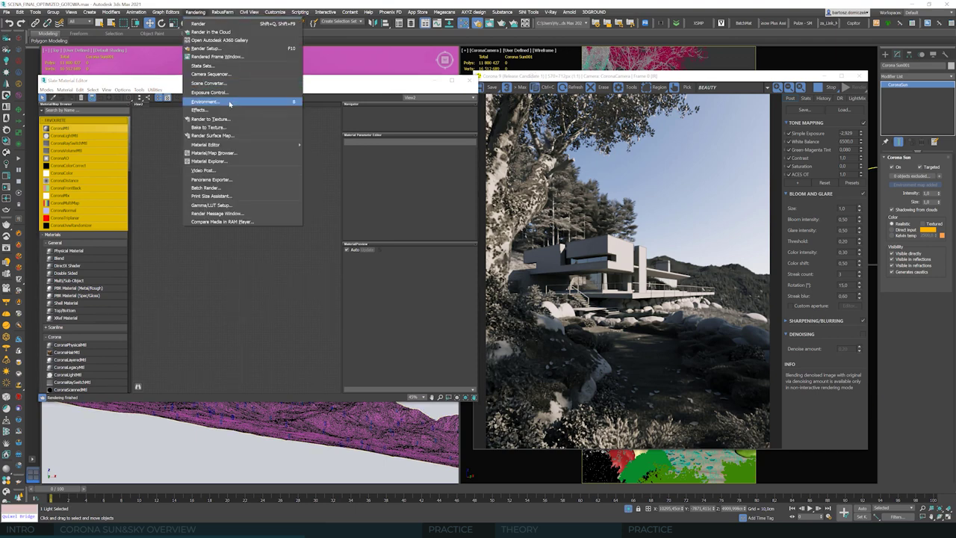
{"action": "key", "text": "Escape"}
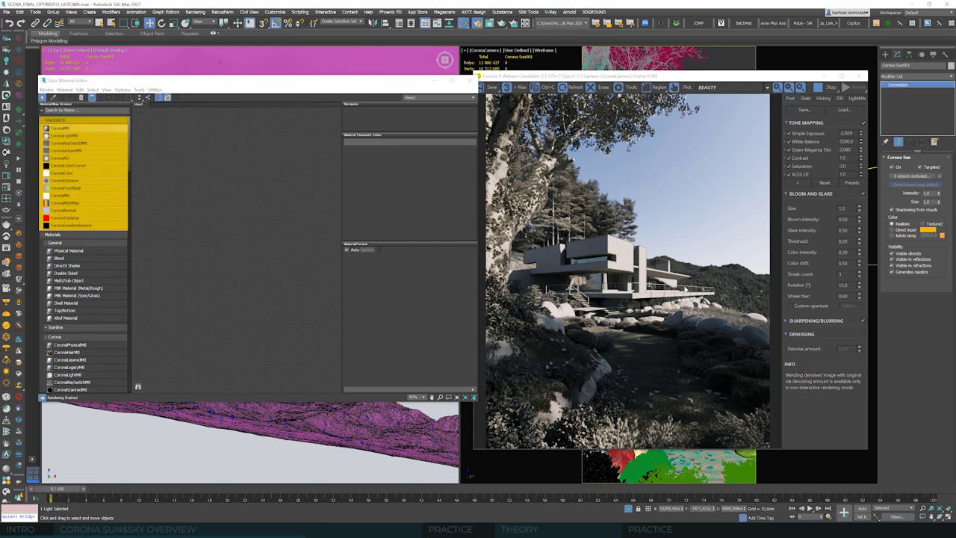
{"action": "key", "text": "8"}
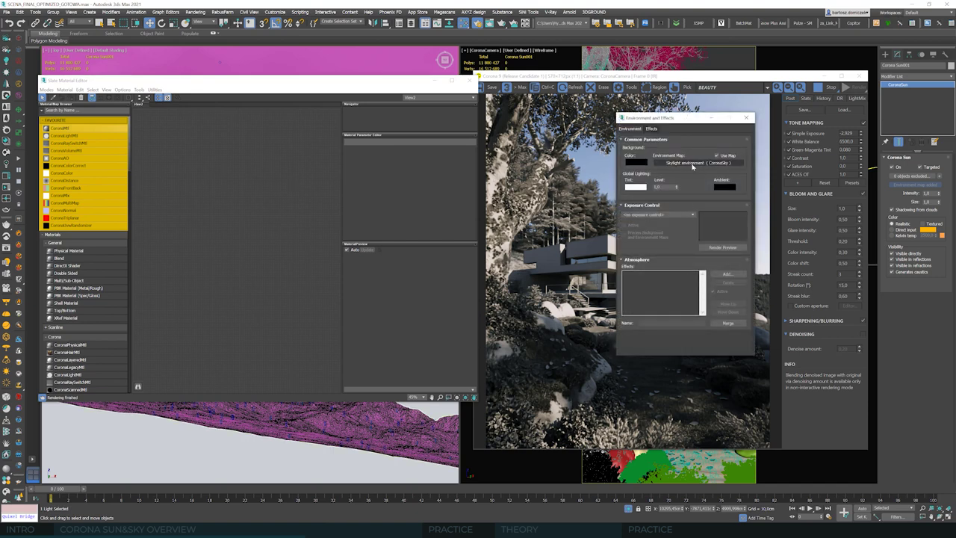
{"action": "left_click_drag", "start_coordinate": [702, 164], "coordinate": [245, 200]}
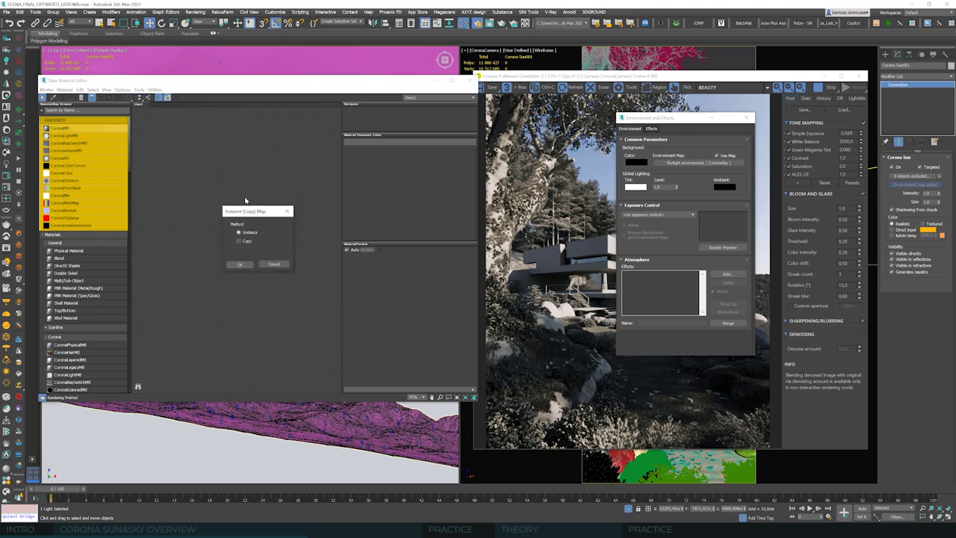
{"action": "left_click", "coordinate": [240, 264]}
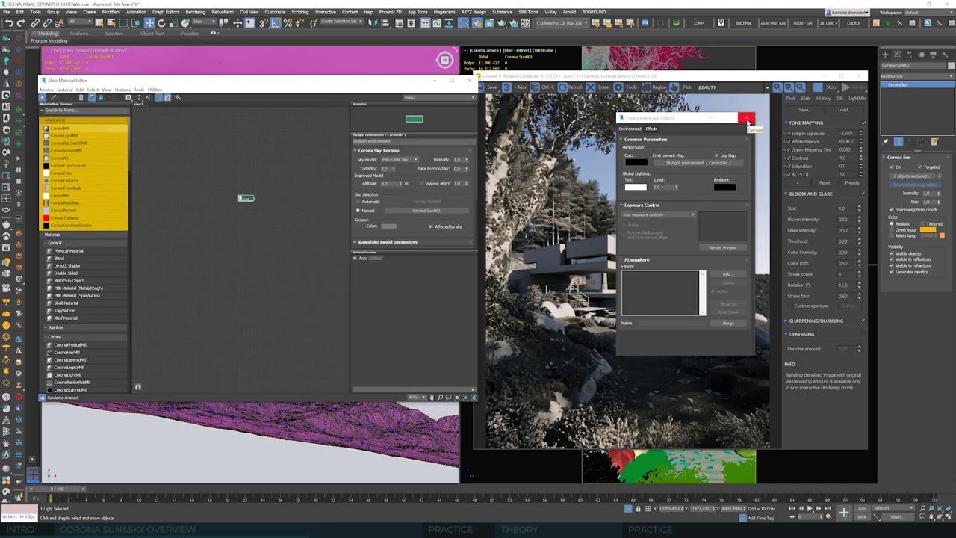
Close the environment settings and enlarge the material editor window so more of the CoronaSky map's parameters are displayed
{"action": "left_click_drag", "start_coordinate": [715, 120], "coordinate": [688, 126]}
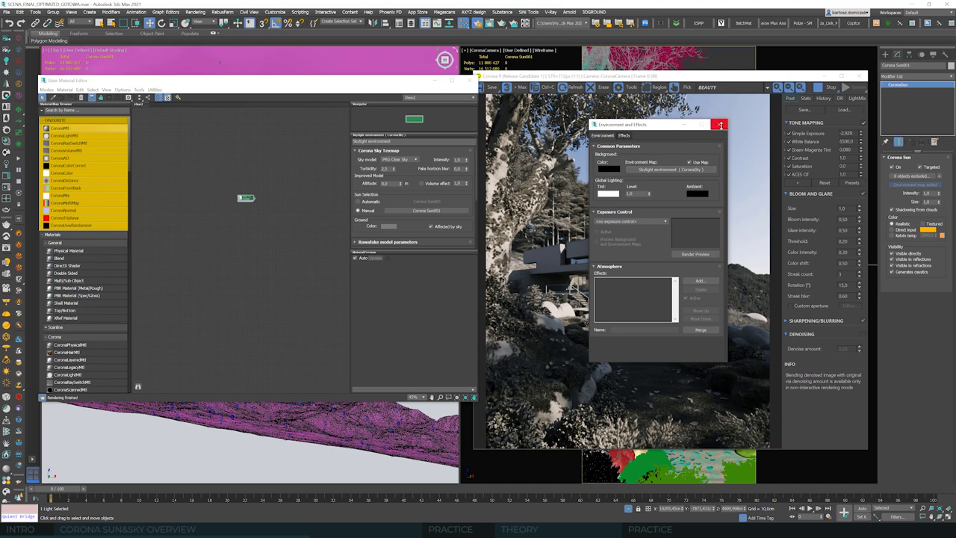
{"action": "left_click", "coordinate": [719, 125]}
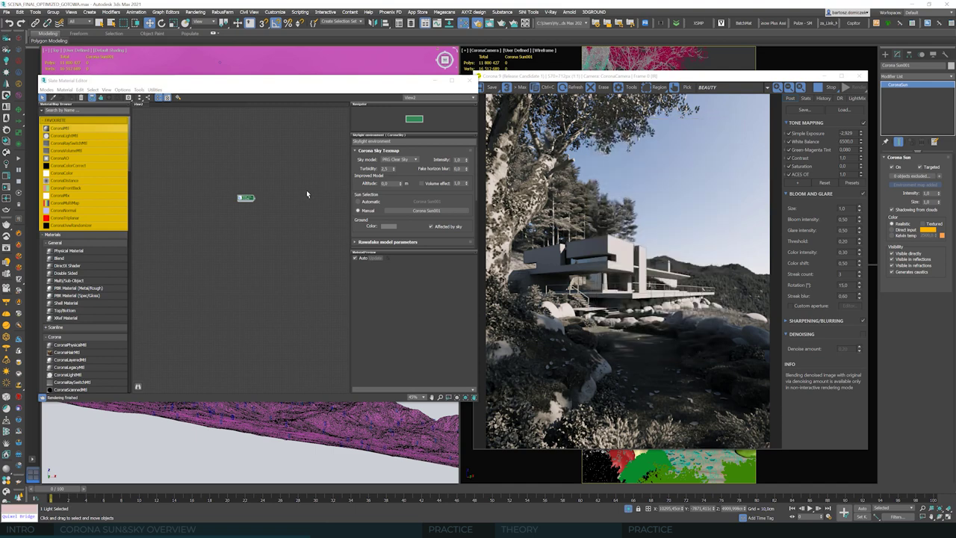
{"action": "scroll", "coordinate": [213, 196], "scroll_direction": "up", "scroll_amount": 4}
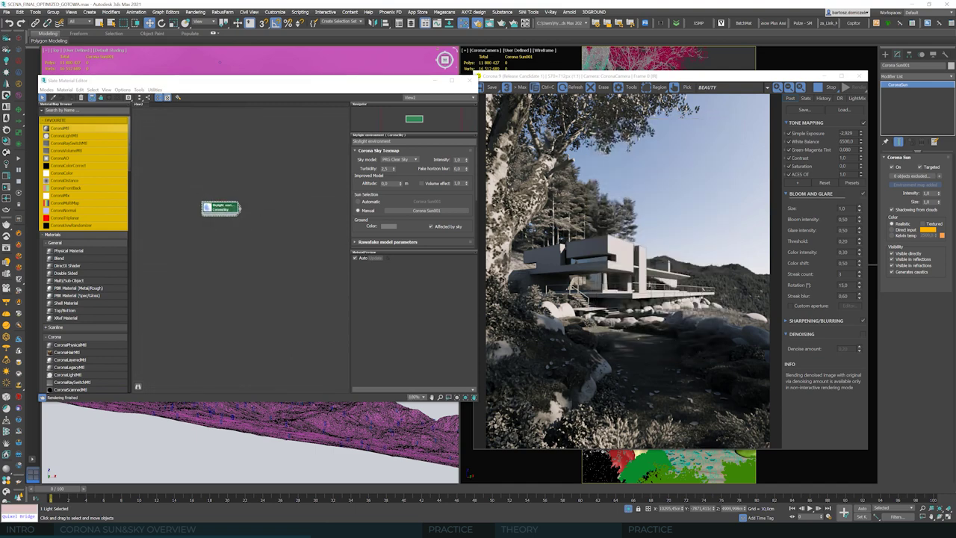
{"action": "left_click_drag", "start_coordinate": [476, 400], "coordinate": [527, 466]}
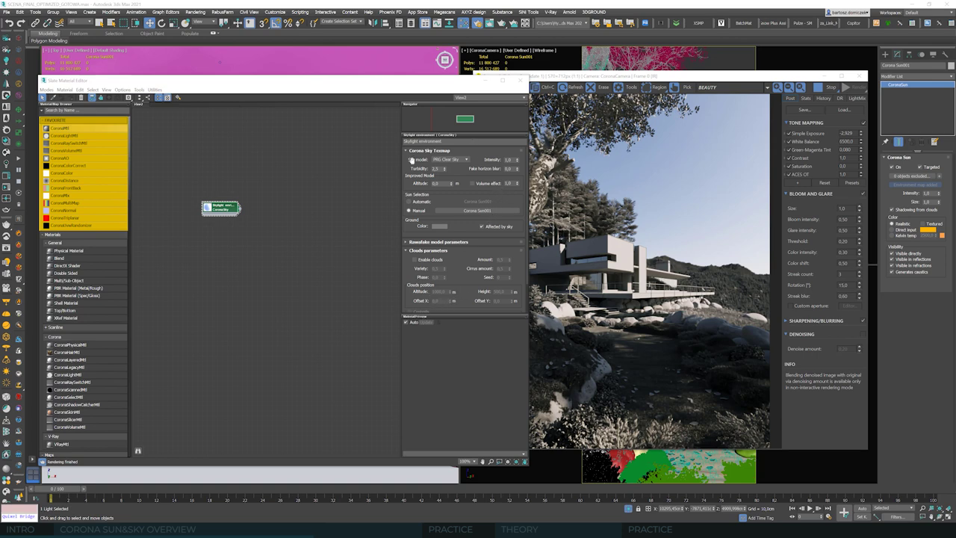
Review the sky models available for the CoronaSky map and move the material editor clear of the render image
{"action": "left_click", "coordinate": [467, 159]}
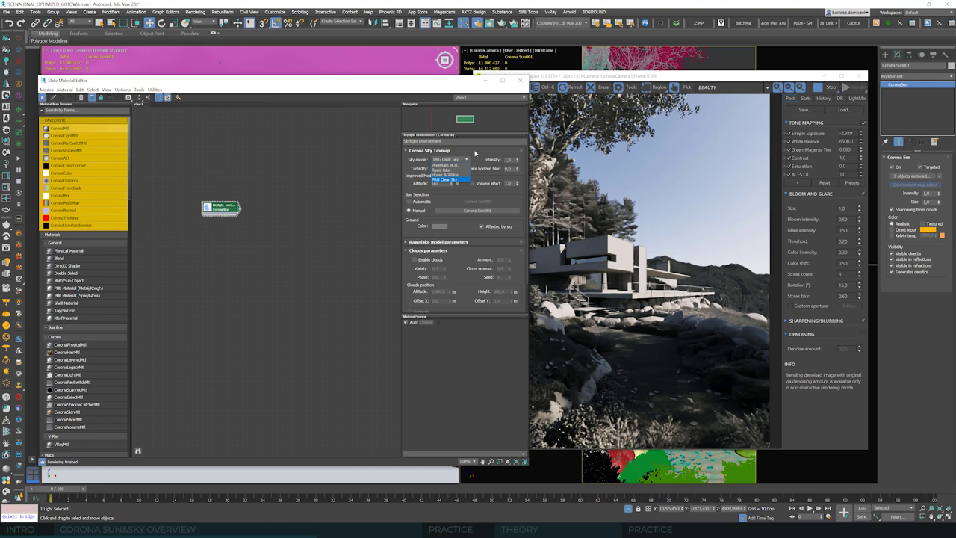
{"action": "left_click", "coordinate": [459, 159]}
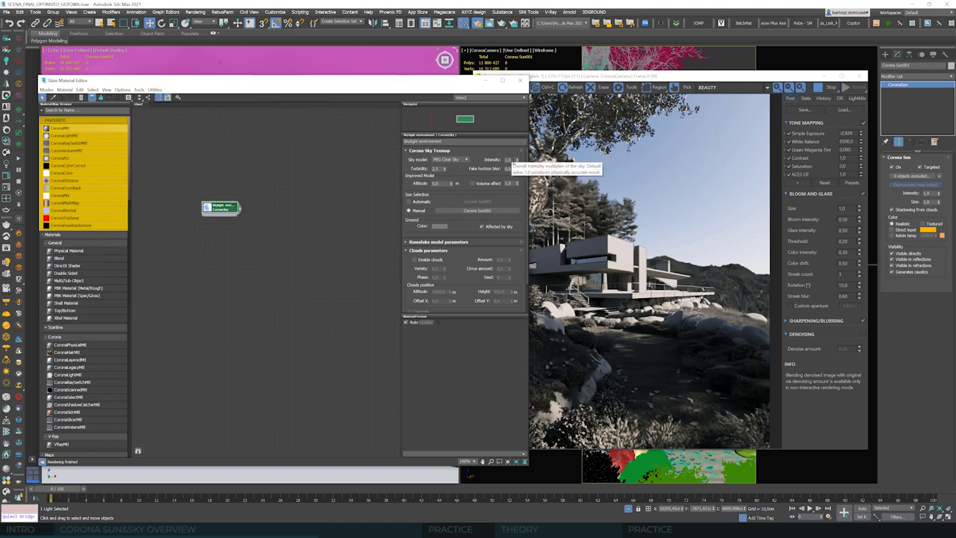
{"action": "left_click_drag", "start_coordinate": [436, 82], "coordinate": [395, 83]}
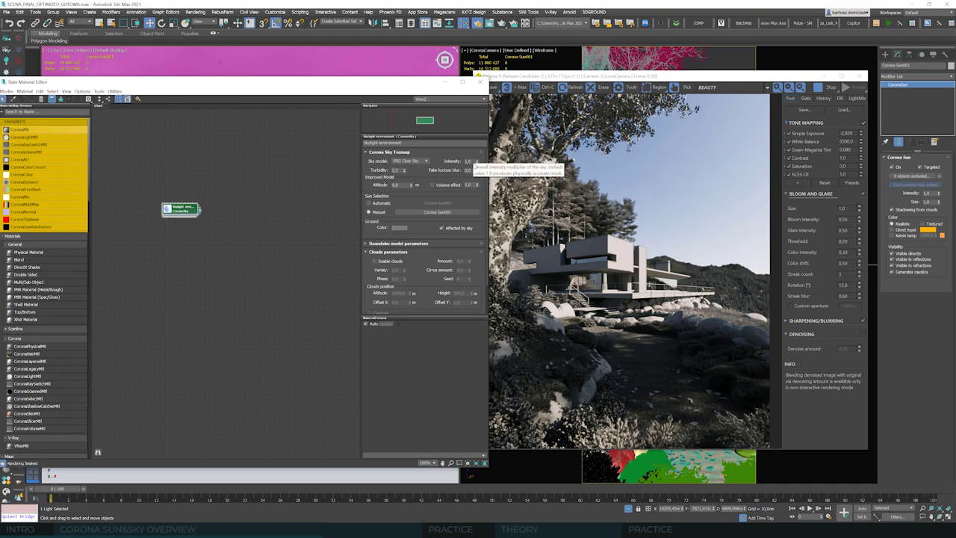
Test the CoronaSky intensity at 4 and 0.2 in the interactive render, and return it to 1
{"action": "left_click_drag", "start_coordinate": [476, 161], "coordinate": [475, 153]}
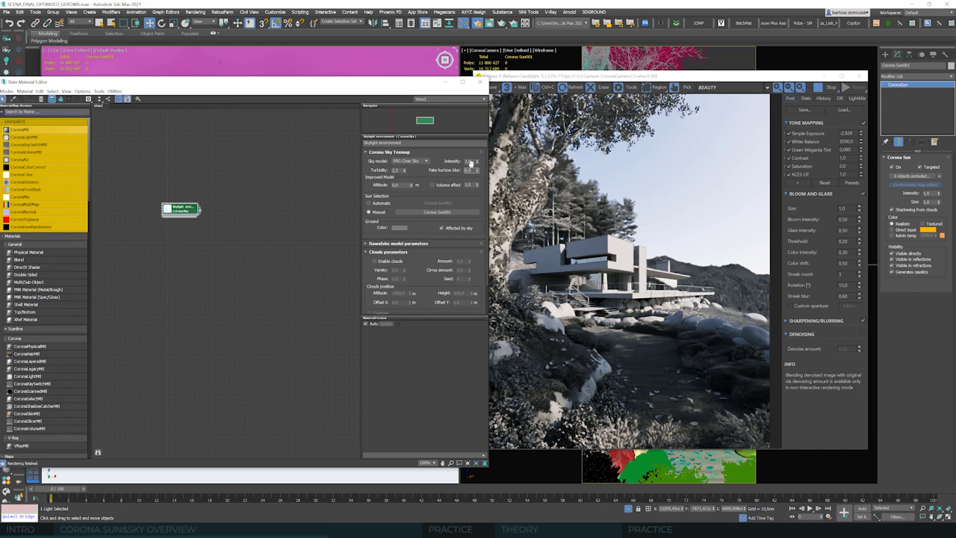
{"action": "type", "text": "4"}
{"action": "key", "text": "Tab"}
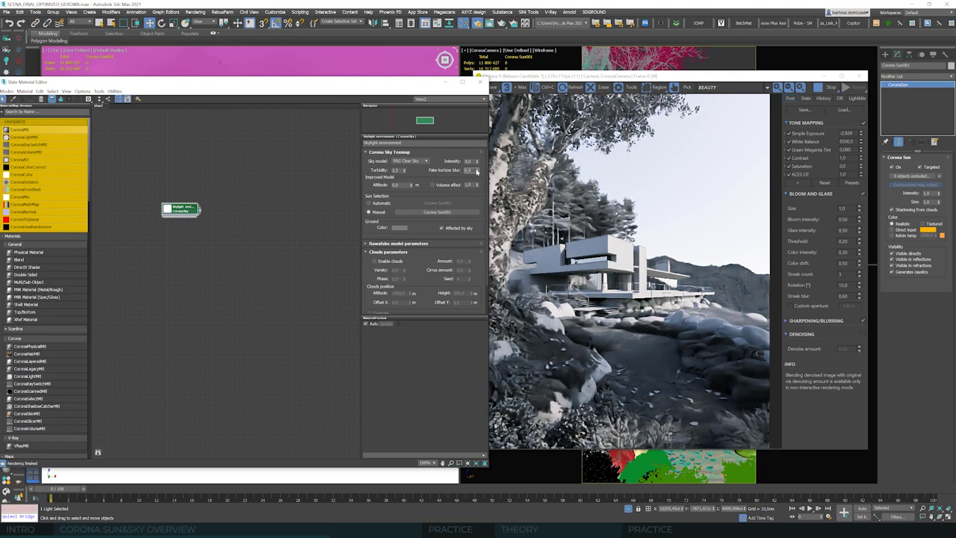
{"action": "double_click", "coordinate": [469, 161]}
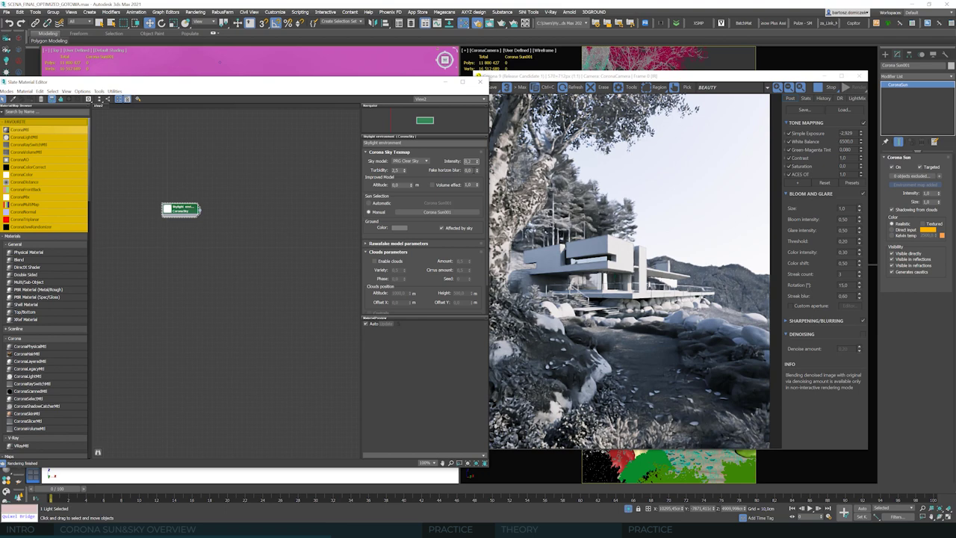
{"action": "key", "text": "Return"}
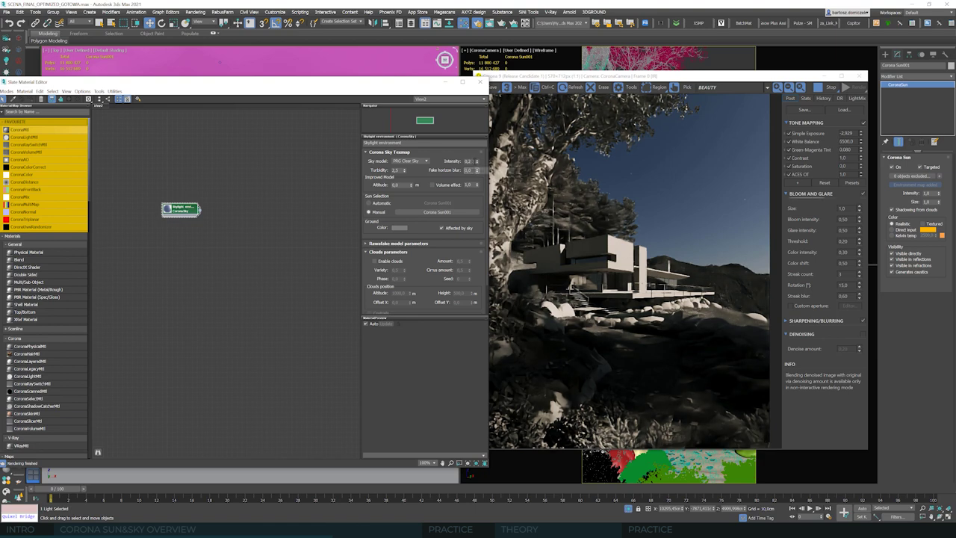
{"action": "double_click", "coordinate": [470, 160]}
{"action": "type", "text": "1"}
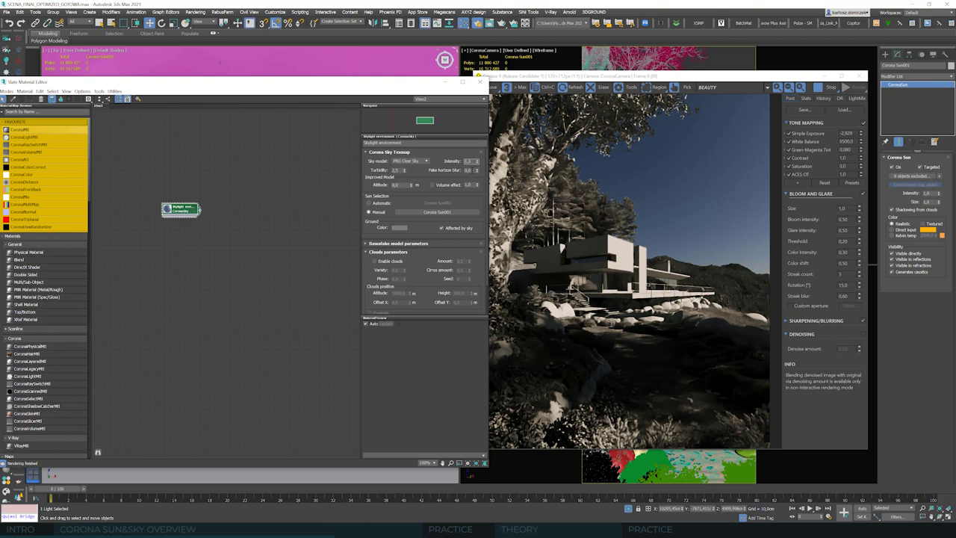
{"action": "key", "text": "Return"}
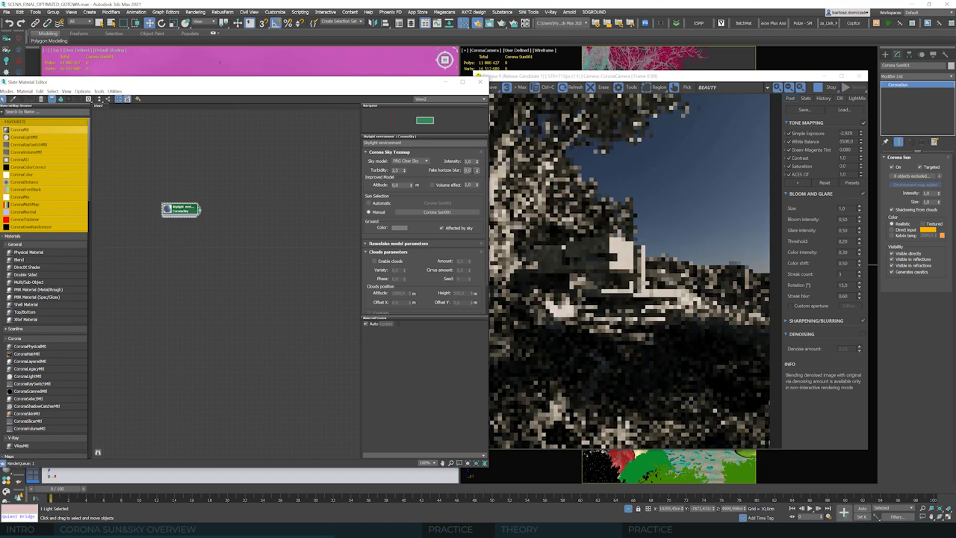
{"action": "left_click", "coordinate": [475, 161]}
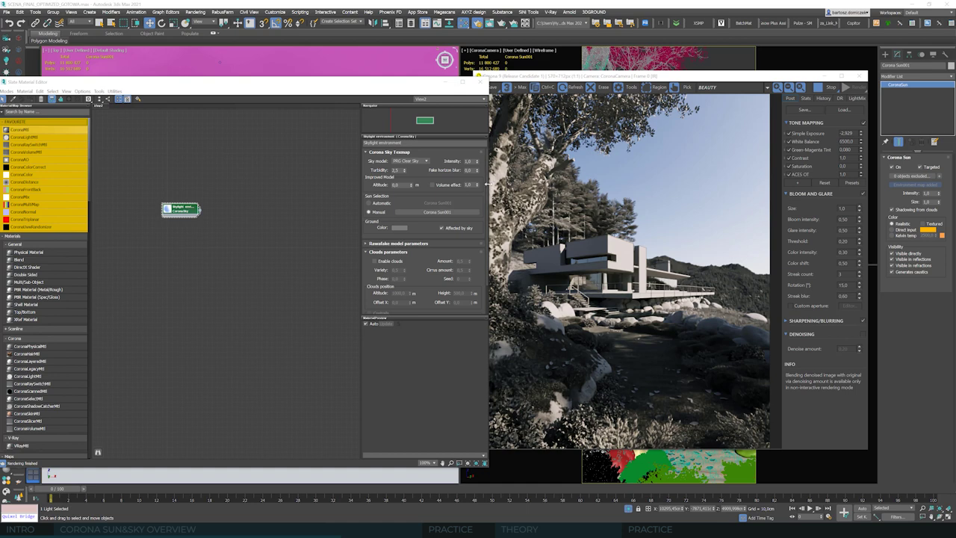
Move the material editor beside the render window and set the CoronaSky altitude to 2000 m
{"action": "left_click_drag", "start_coordinate": [371, 83], "coordinate": [353, 79]}
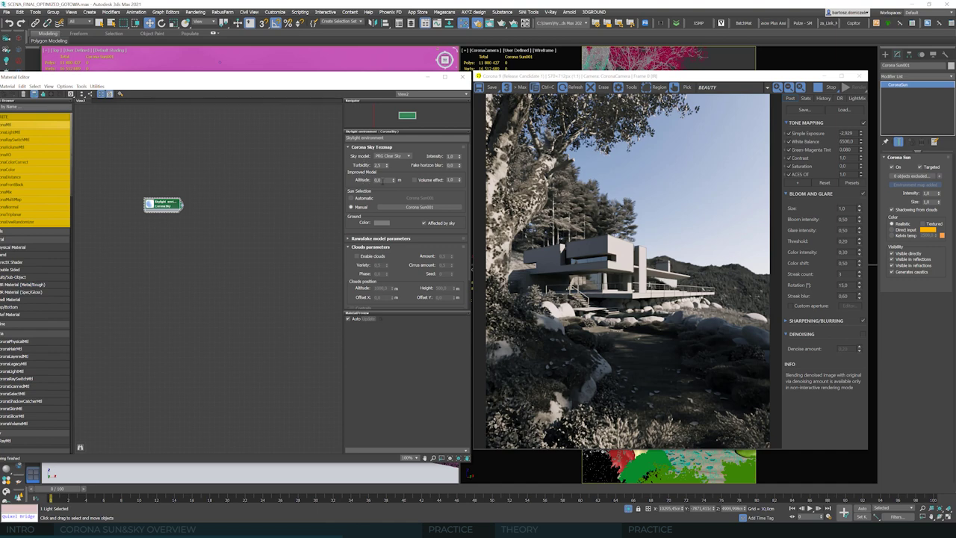
{"action": "mouse_move", "coordinate": [384, 180]}
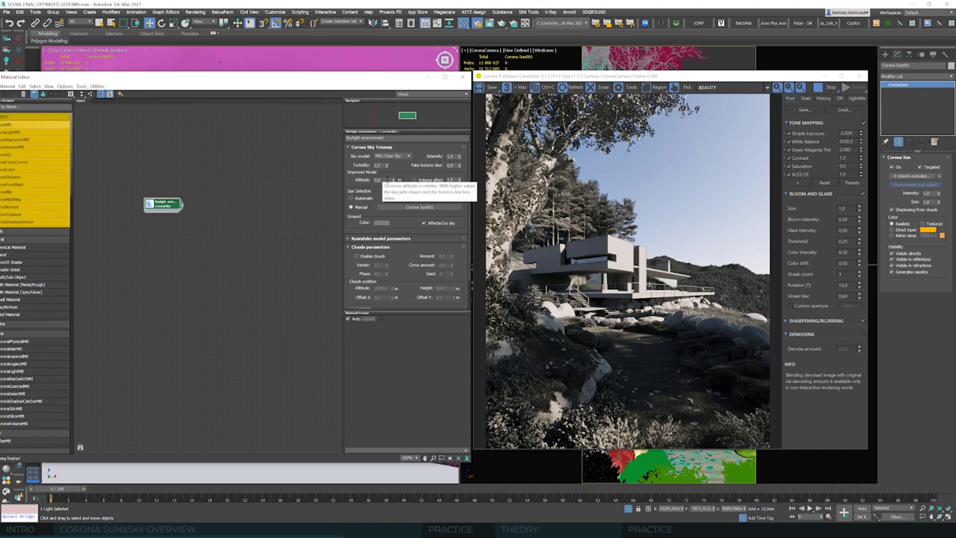
{"action": "double_click", "coordinate": [379, 180]}
{"action": "type", "text": "2000"}
{"action": "key", "text": "Return"}
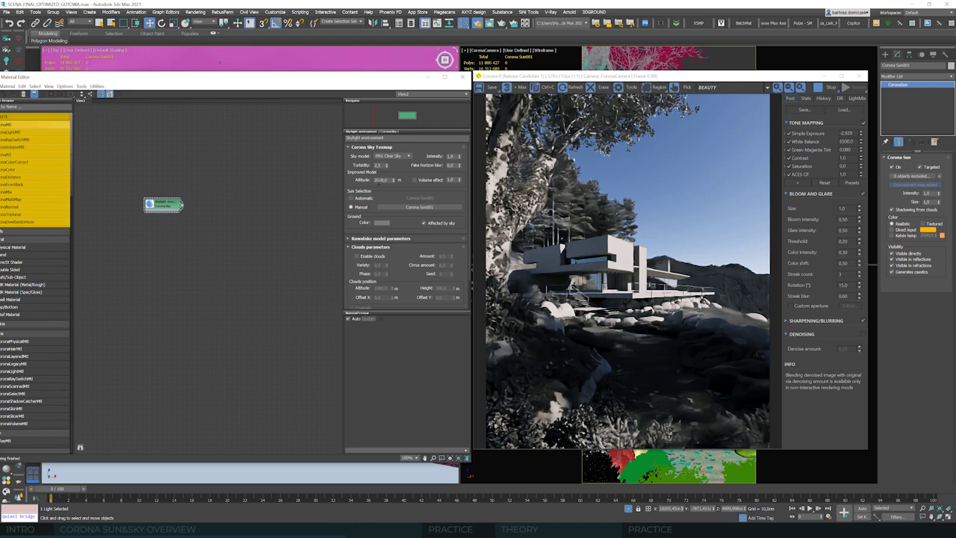
Test the sky at an altitude of 4000 m and return the altitude to 2000 m
{"action": "left_click", "coordinate": [383, 180]}
{"action": "type", "text": "4000"}
{"action": "key", "text": "Return"}
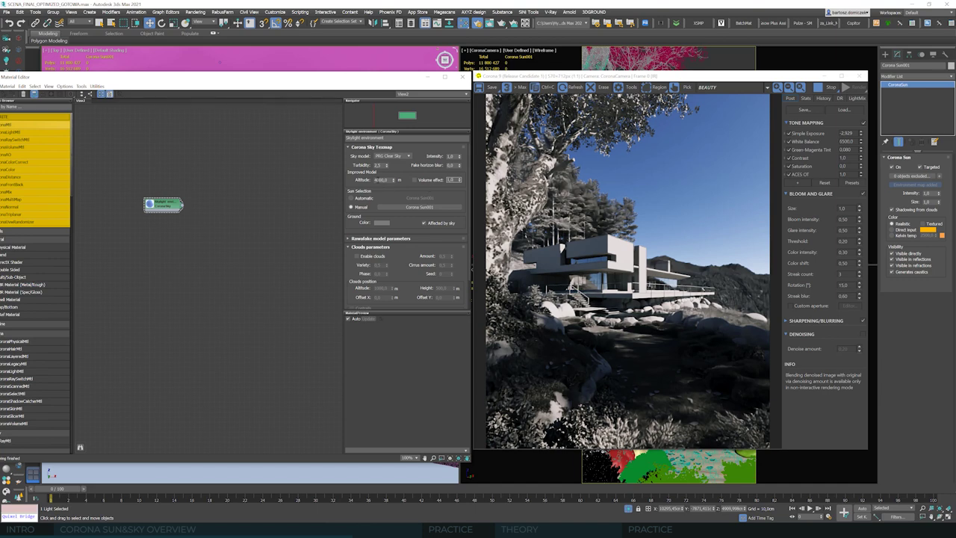
{"action": "type", "text": "2000"}
{"action": "key", "text": "Return"}
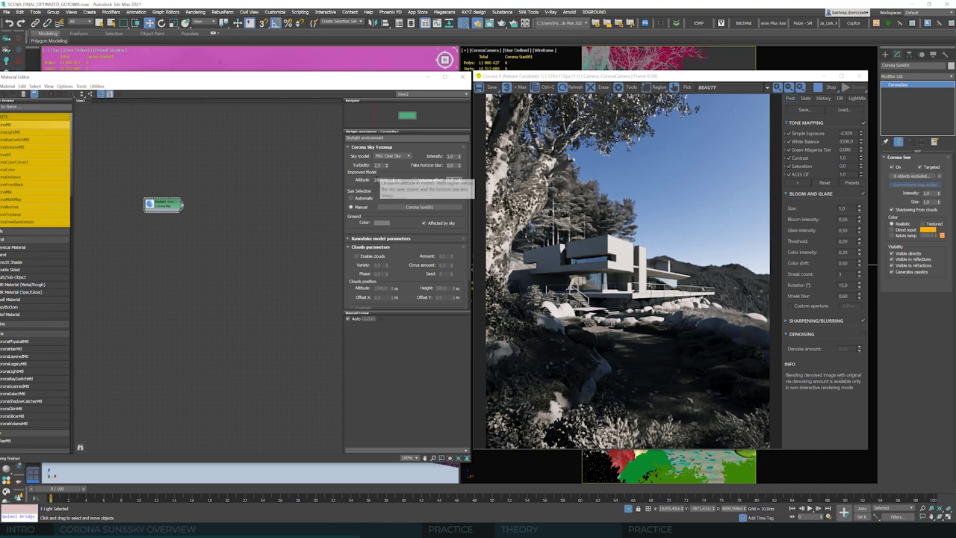
Compare the render with the sky altitude at 0 m, and restore the altitude to 2000 m
{"action": "type", "text": "0"}
{"action": "key", "text": "Return"}
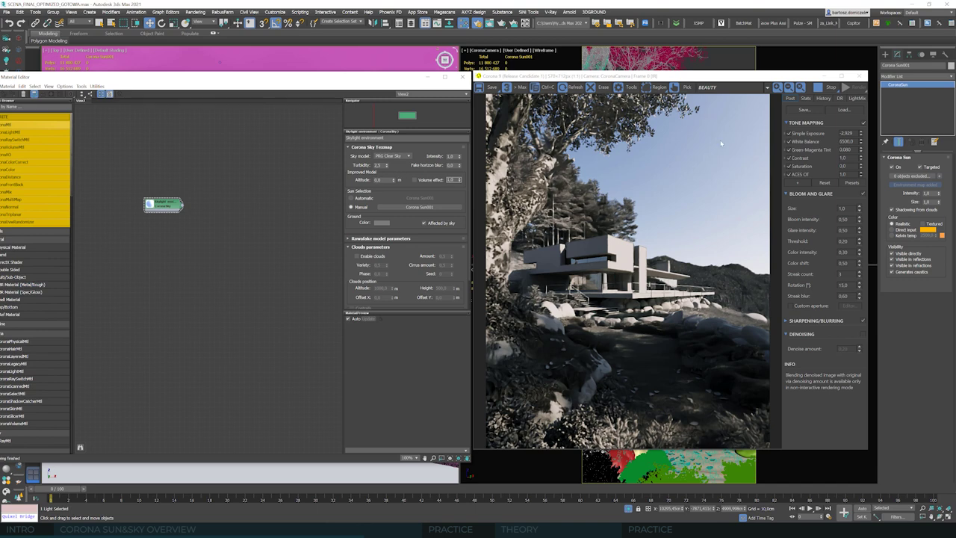
{"action": "left_click", "coordinate": [384, 180]}
{"action": "type", "text": "2000"}
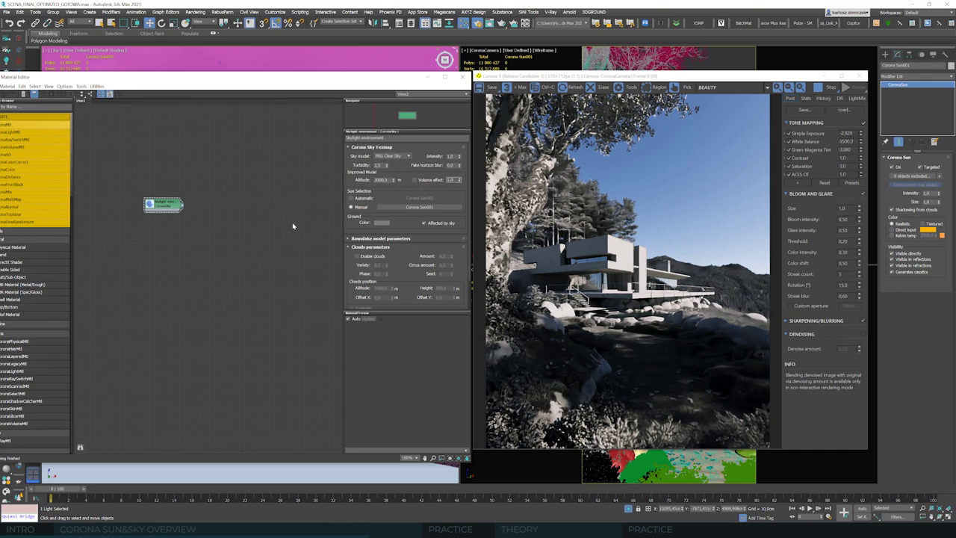
{"action": "key", "text": "Return"}
Enable the CoronaSky volume effect and raise the render's Simple Exposure to about -1.7
{"action": "scroll", "coordinate": [470, 262], "scroll_direction": "down", "scroll_amount": 2}
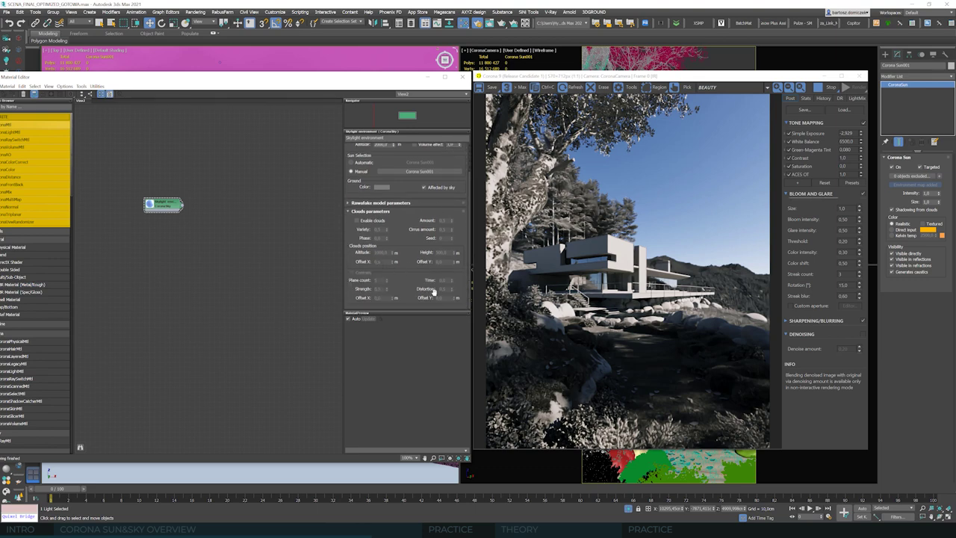
{"action": "scroll", "coordinate": [471, 229], "scroll_direction": "up", "scroll_amount": 2}
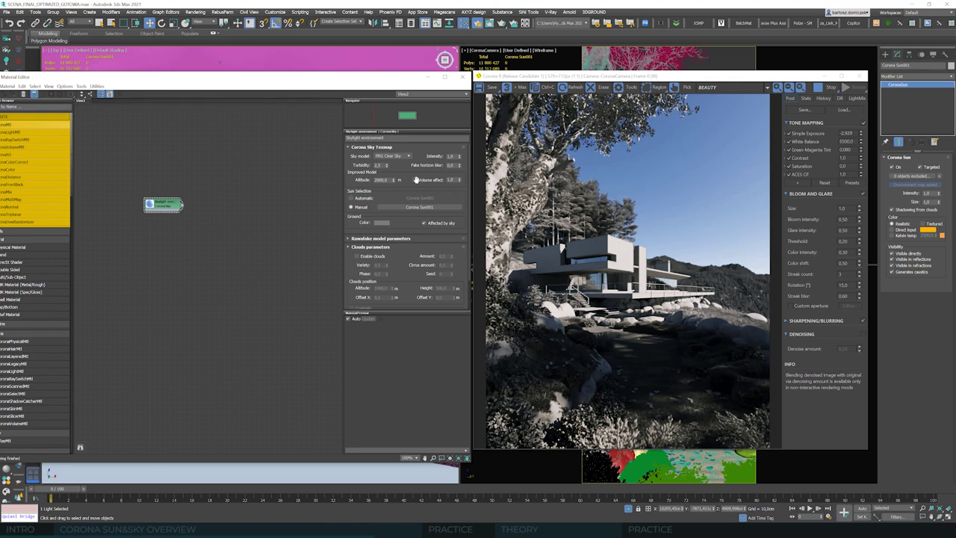
{"action": "mouse_move", "coordinate": [416, 181]}
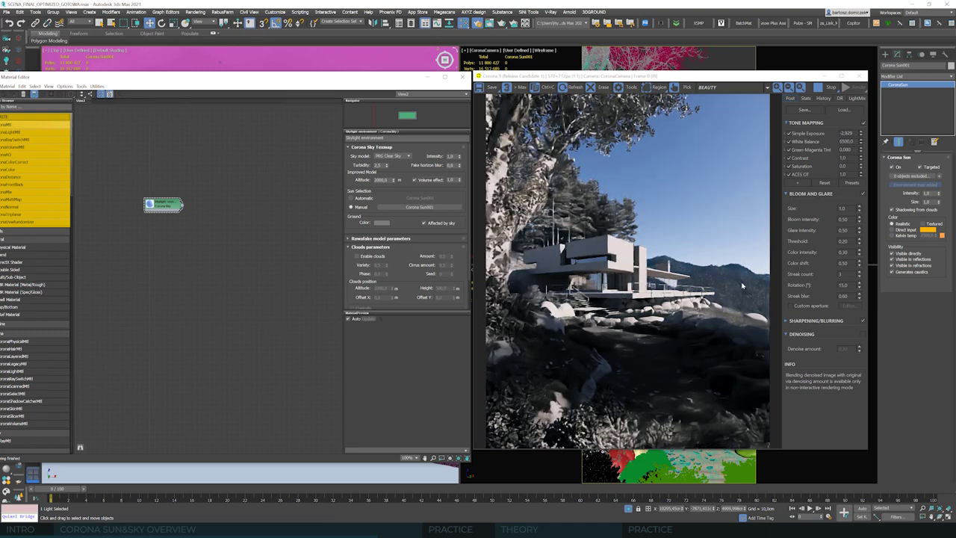
{"action": "mouse_move", "coordinate": [862, 134]}
{"action": "left_mouse_down"}
{"action": "mouse_move", "coordinate": [870, 96]}
{"action": "mouse_move", "coordinate": [872, 123]}
{"action": "left_mouse_up"}
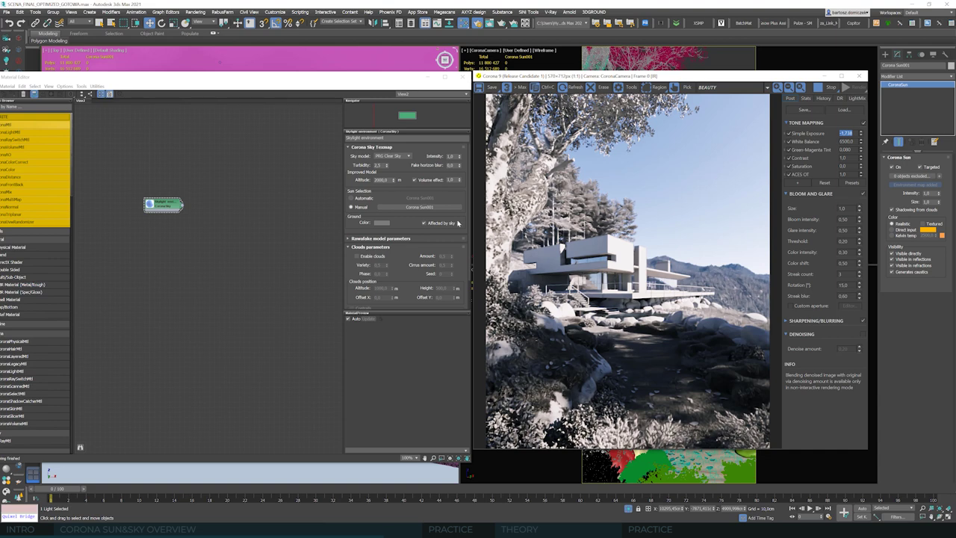
Try a stronger volume effect on the distant hills and set its value back to 1
{"action": "left_click", "coordinate": [450, 180]}
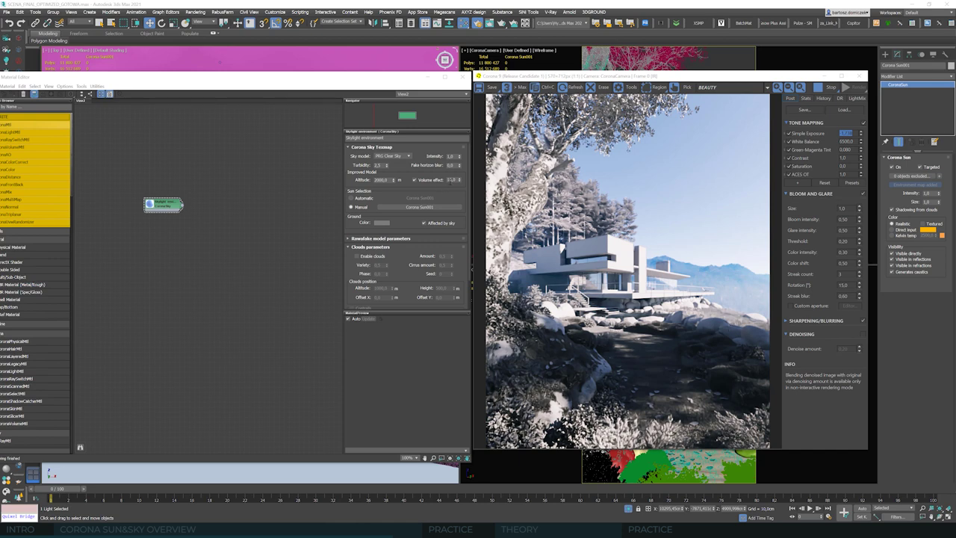
{"action": "type", "text": "1"}
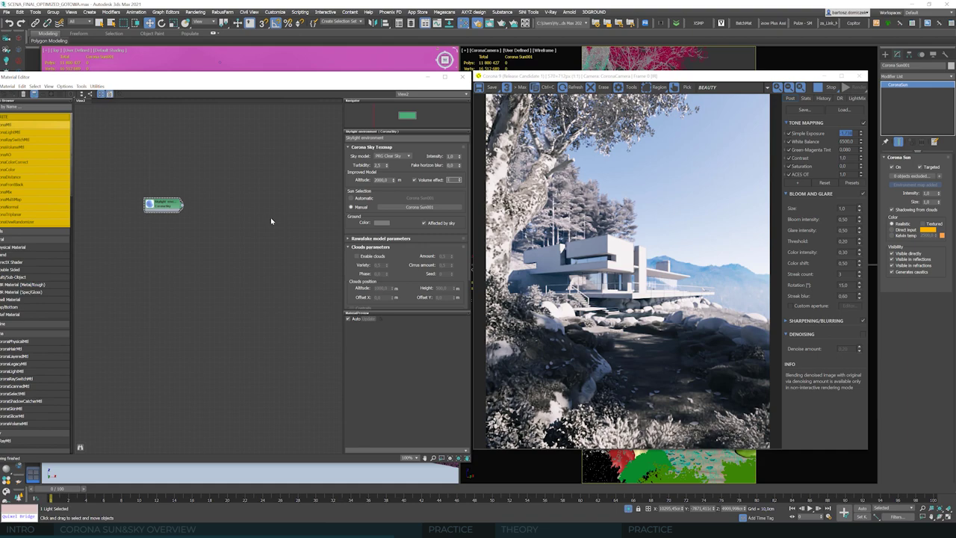
{"action": "key", "text": "Return"}
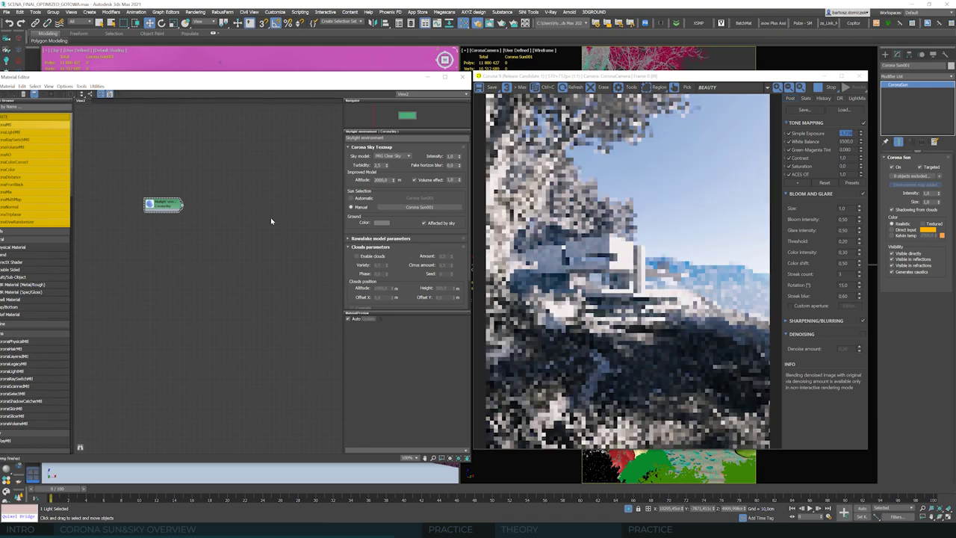
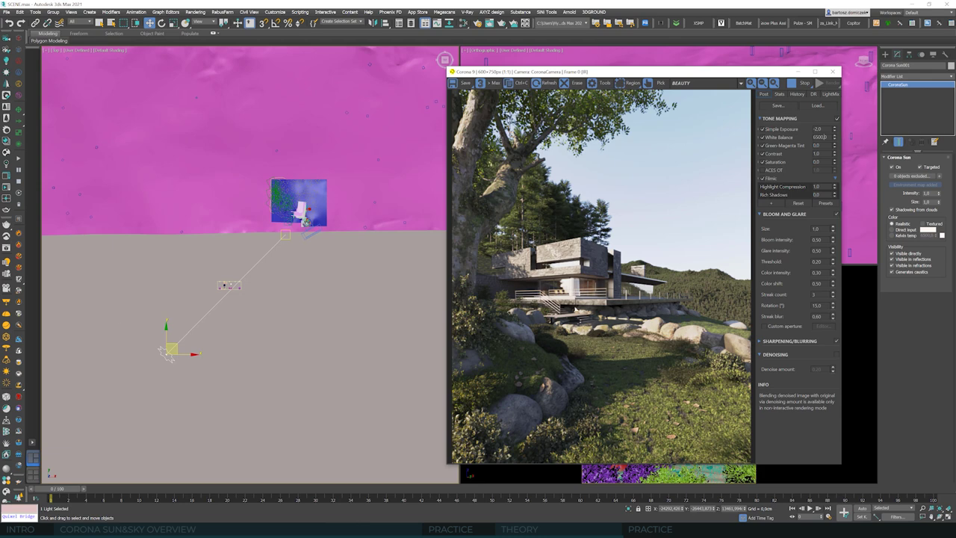
Close the render window and select the scenery objects through the Back/Foreground selection set
{"action": "left_click_drag", "start_coordinate": [700, 75], "coordinate": [639, 71]}
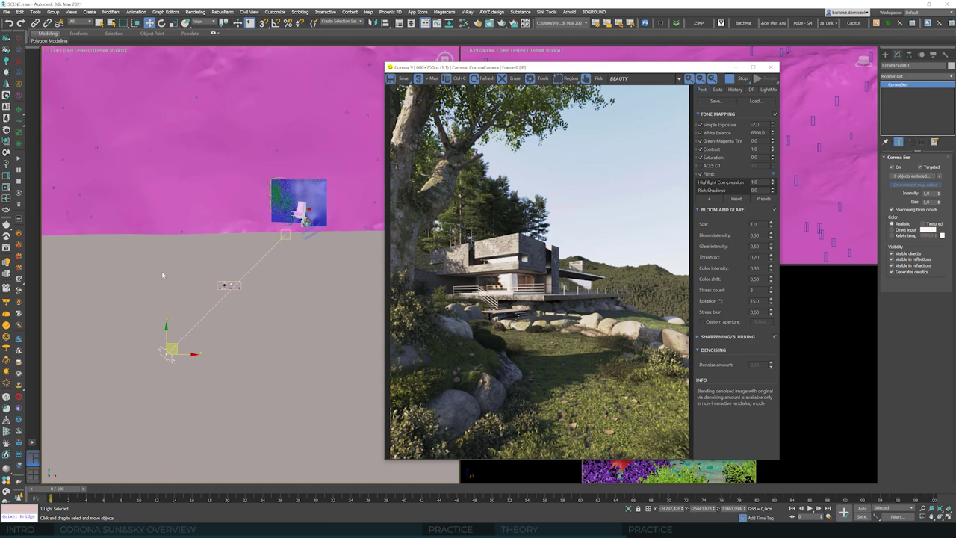
{"action": "left_click", "coordinate": [772, 68]}
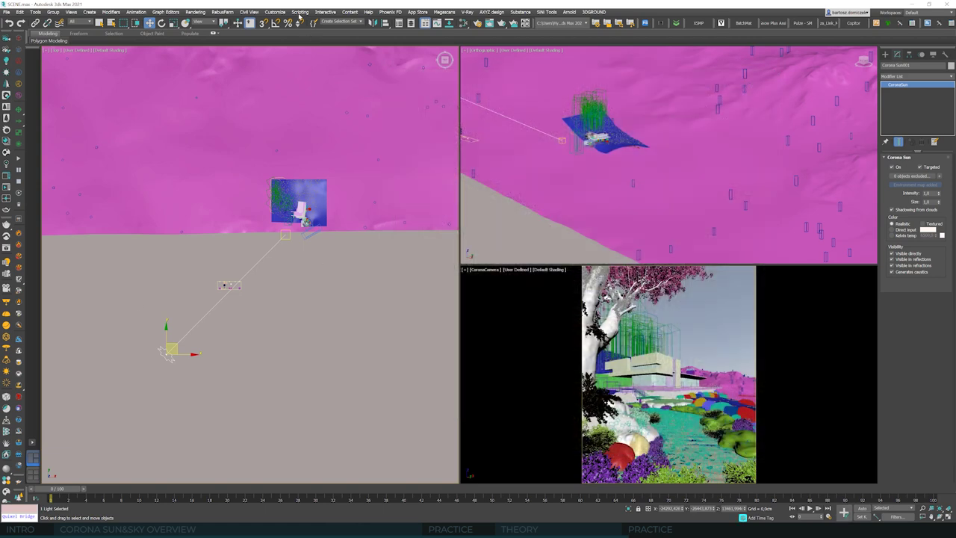
{"action": "left_click", "coordinate": [348, 28]}
Open the Corona render setup, place it beside the camera view, and enable the material override
{"action": "left_click", "coordinate": [194, 12]}
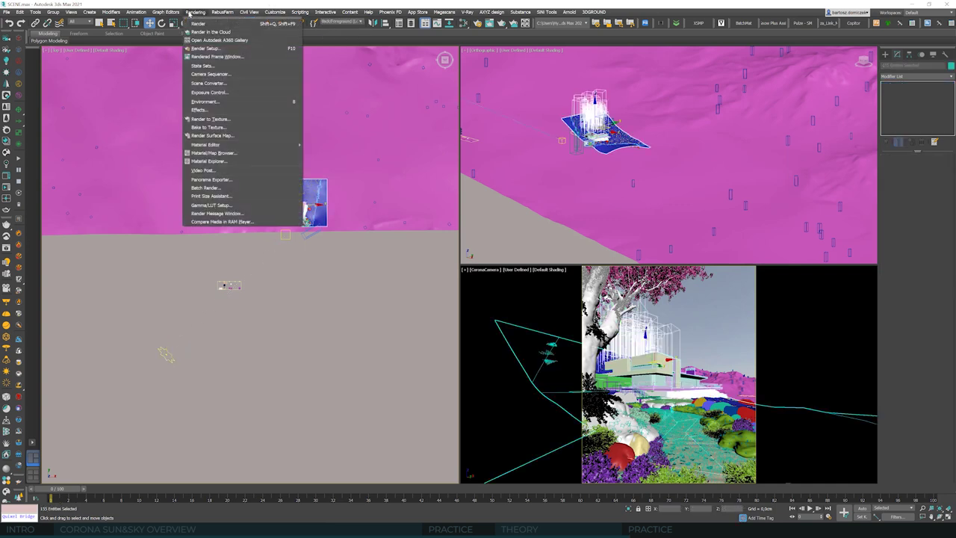
{"action": "left_click", "coordinate": [224, 48]}
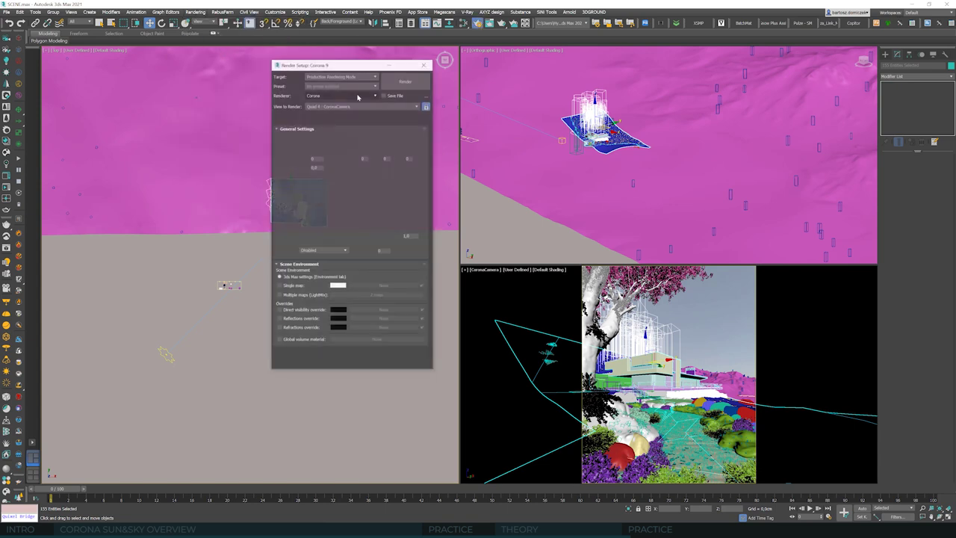
{"action": "left_click_drag", "start_coordinate": [314, 64], "coordinate": [449, 90]}
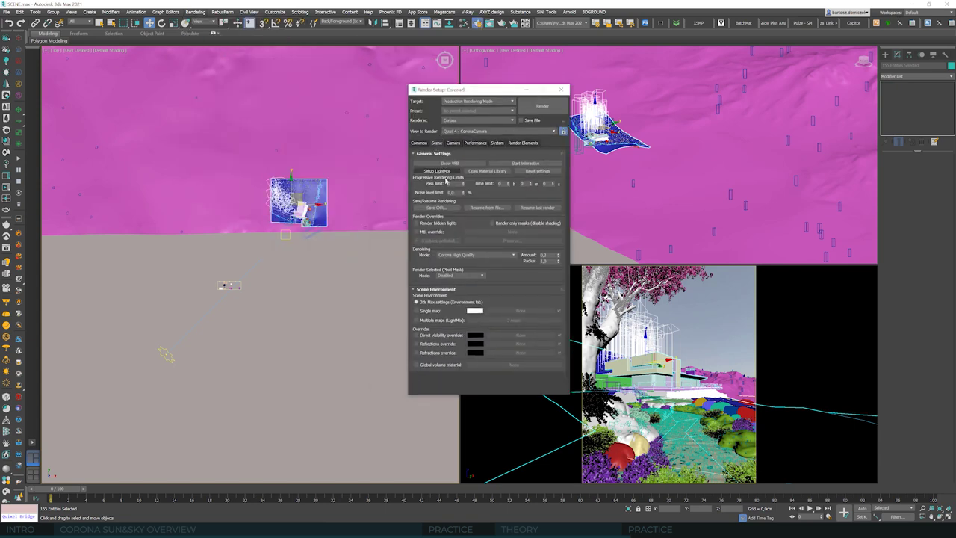
{"action": "left_click", "coordinate": [422, 232]}
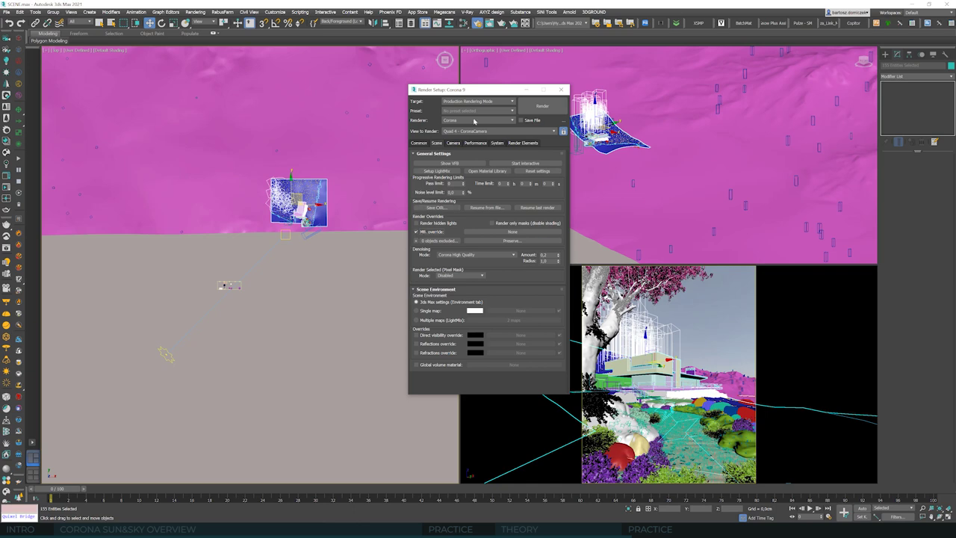
Create a CoronaLegacyMtl in the Slate Material Editor and set its diffuse color to black
{"action": "left_click", "coordinate": [463, 23]}
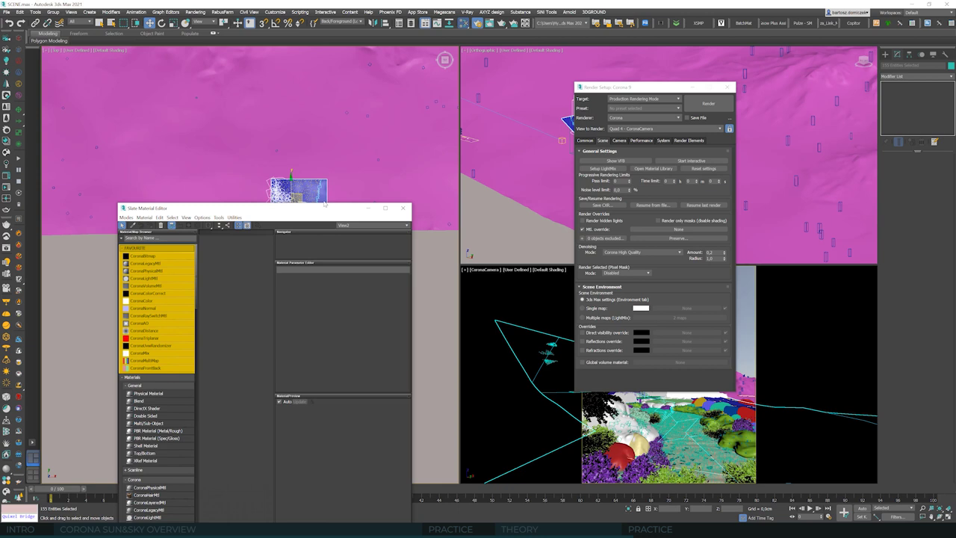
{"action": "left_click_drag", "start_coordinate": [319, 208], "coordinate": [349, 100]}
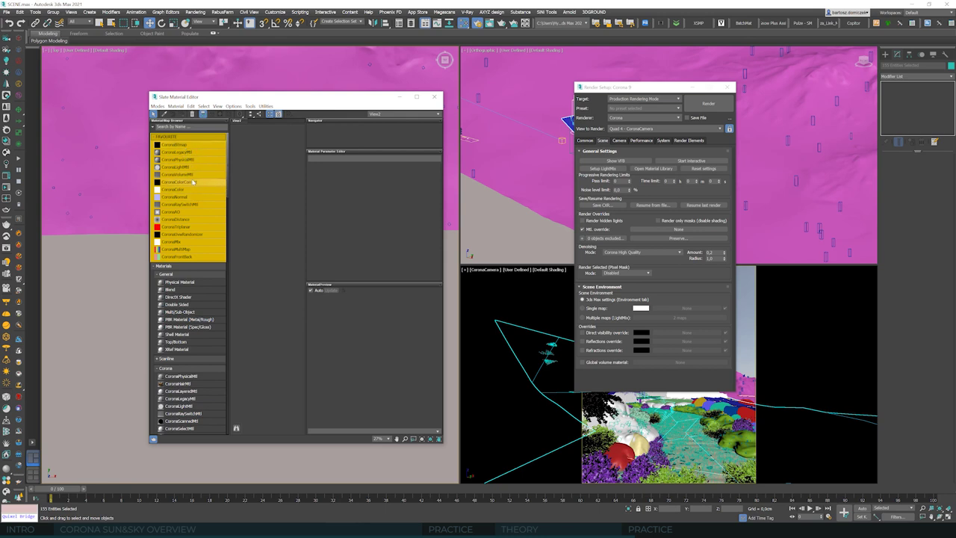
{"action": "left_click_drag", "start_coordinate": [281, 172], "coordinate": [281, 174]}
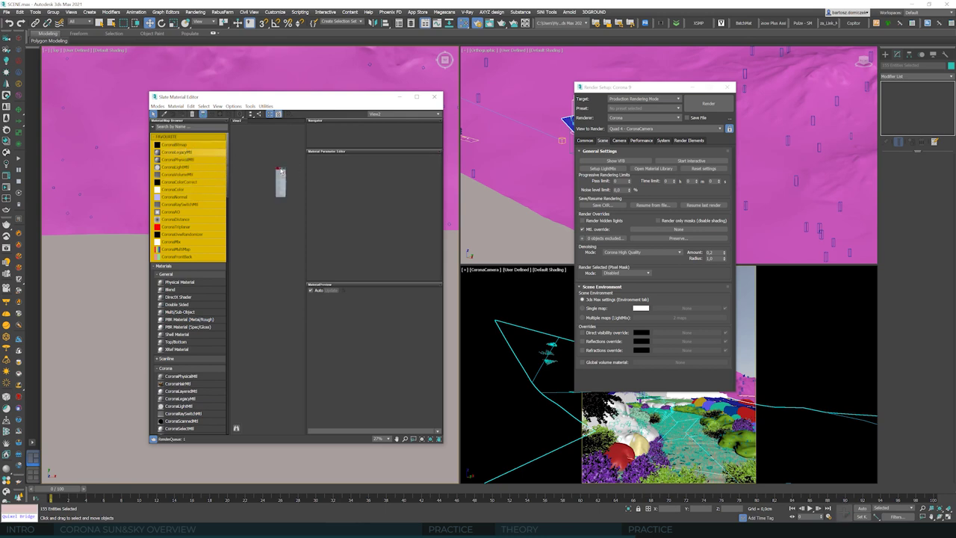
{"action": "double_click", "coordinate": [281, 179]}
{"action": "left_click", "coordinate": [409, 181]}
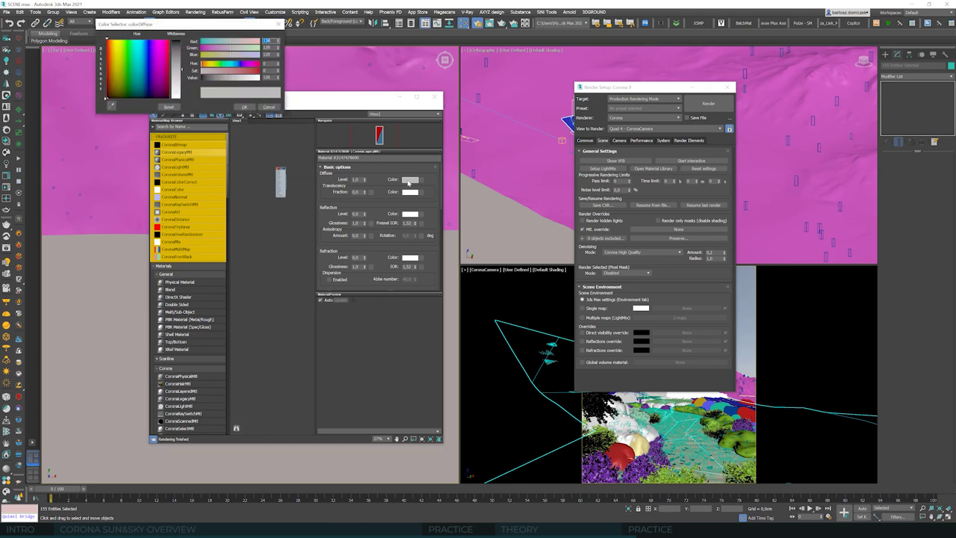
{"action": "left_click_drag", "start_coordinate": [192, 65], "coordinate": [196, 76]}
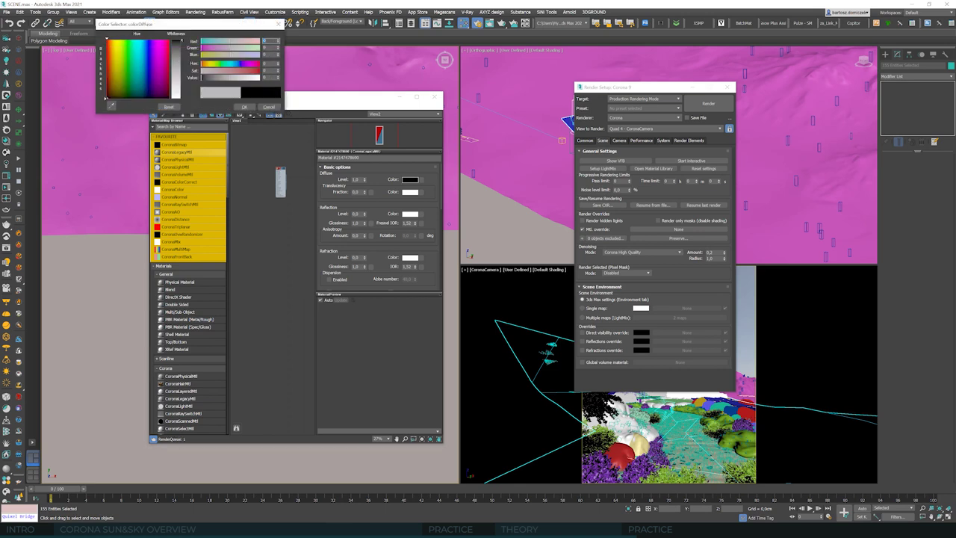
{"action": "left_click", "coordinate": [245, 107]}
Assign the black CoronaLegacyMtl as the override material in the render setup and bring the render setup window beside the material editor
{"action": "scroll", "coordinate": [299, 146], "scroll_direction": "up", "scroll_amount": 3}
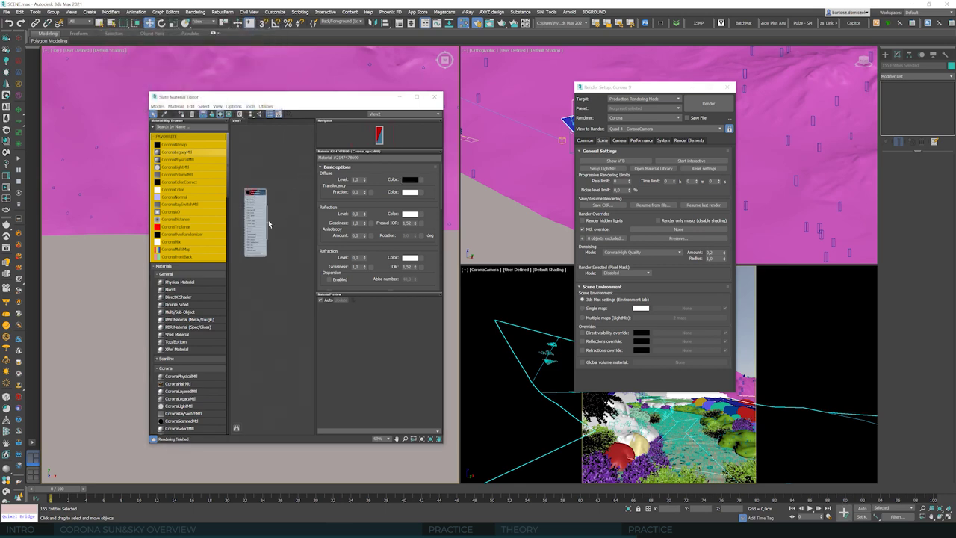
{"action": "left_click_drag", "start_coordinate": [267, 222], "coordinate": [661, 230]}
{"action": "left_click", "coordinate": [636, 262]}
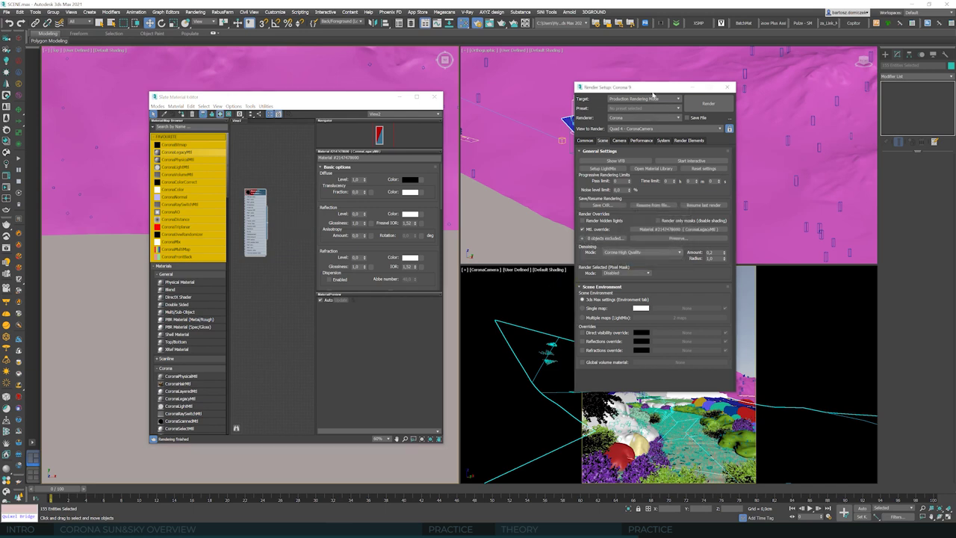
{"action": "left_click_drag", "start_coordinate": [654, 88], "coordinate": [539, 96]}
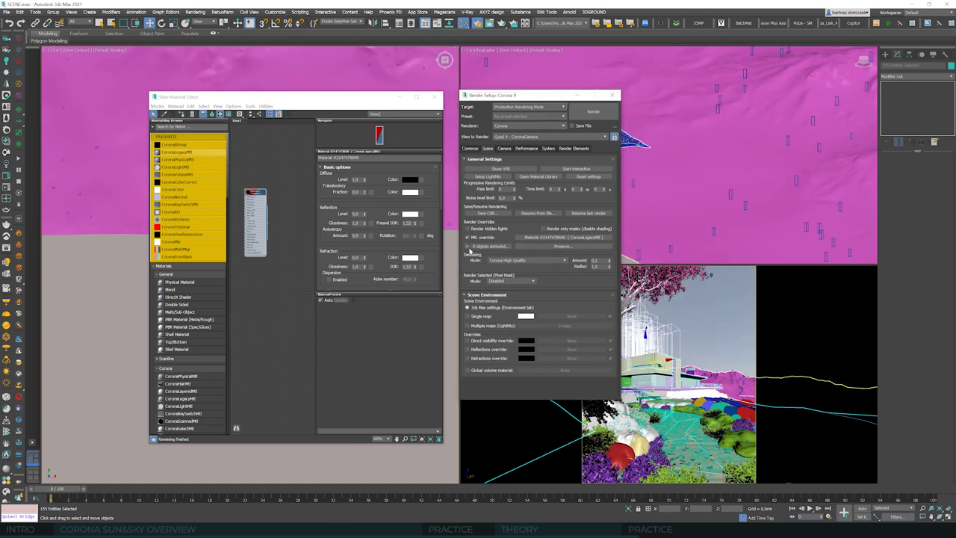
Exclude the selected scenery objects from the material override, start interactive rendering beside the top view, and close the material editor
{"action": "left_click", "coordinate": [697, 306]}
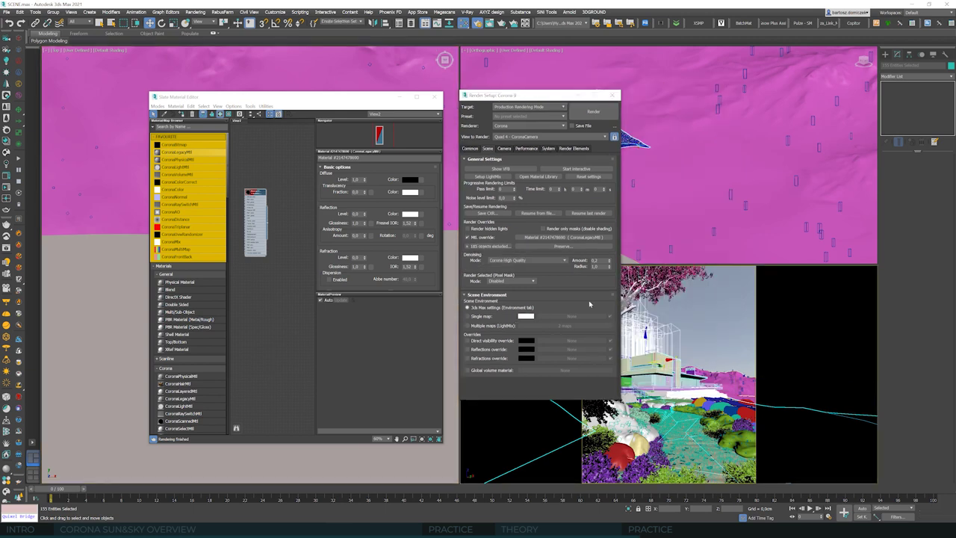
{"action": "left_click", "coordinate": [8, 189]}
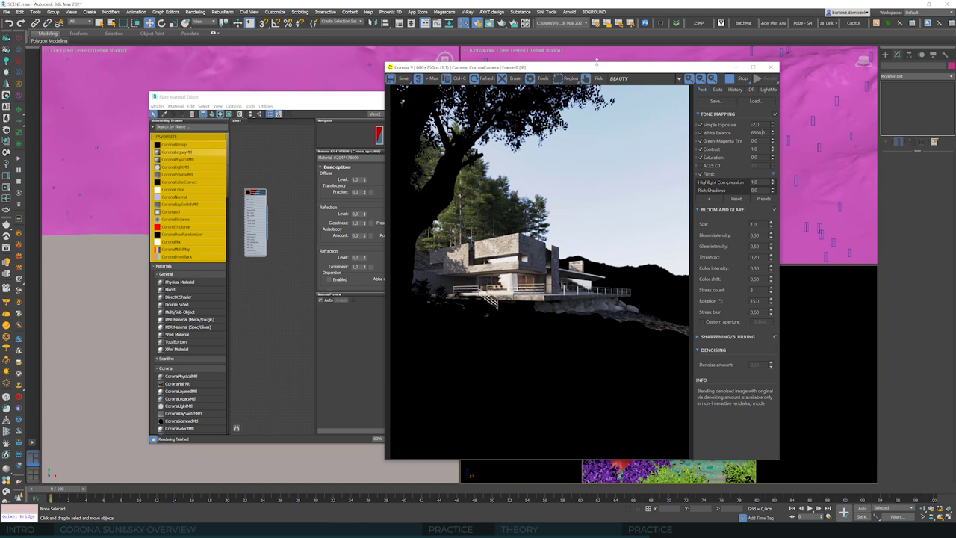
{"action": "left_click_drag", "start_coordinate": [596, 61], "coordinate": [675, 63]}
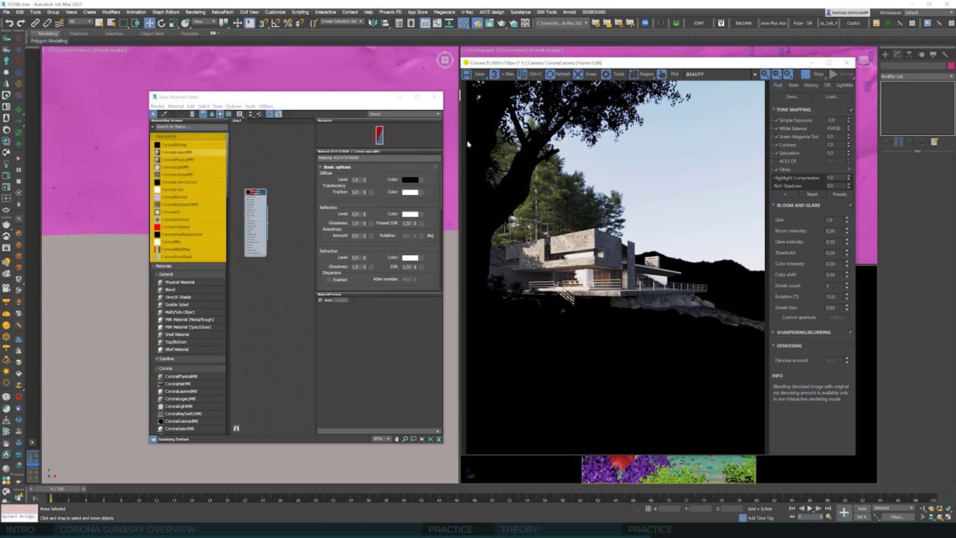
{"action": "left_click", "coordinate": [433, 97]}
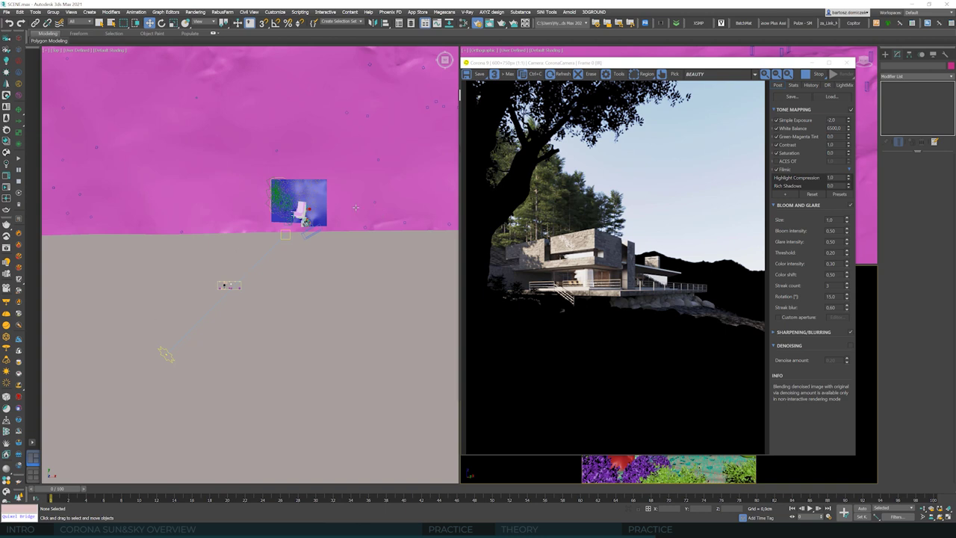
Try several light directions by moving the Corona Sun around the house in the top view, and undo the move
{"action": "scroll", "coordinate": [355, 207], "scroll_direction": "up", "scroll_amount": 2}
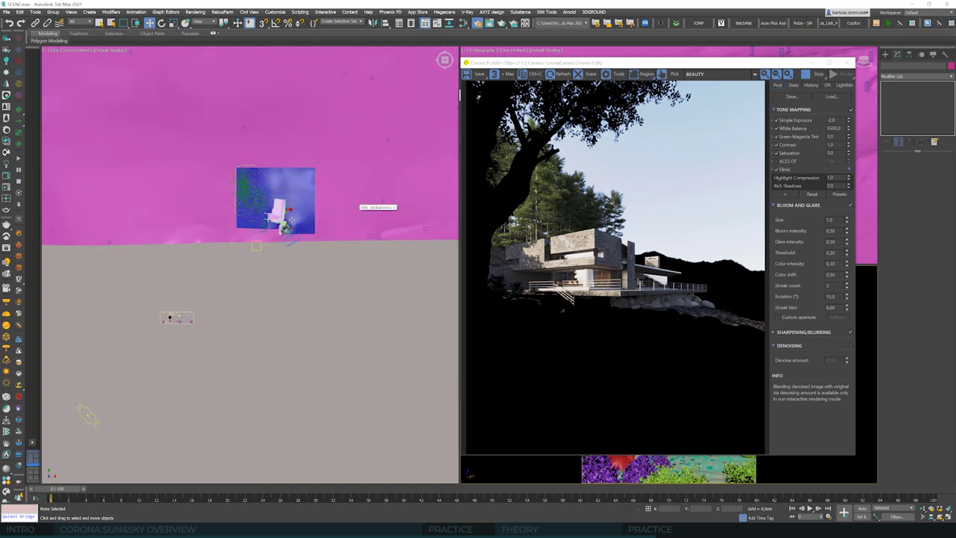
{"action": "scroll", "coordinate": [291, 219], "scroll_direction": "up", "scroll_amount": 2}
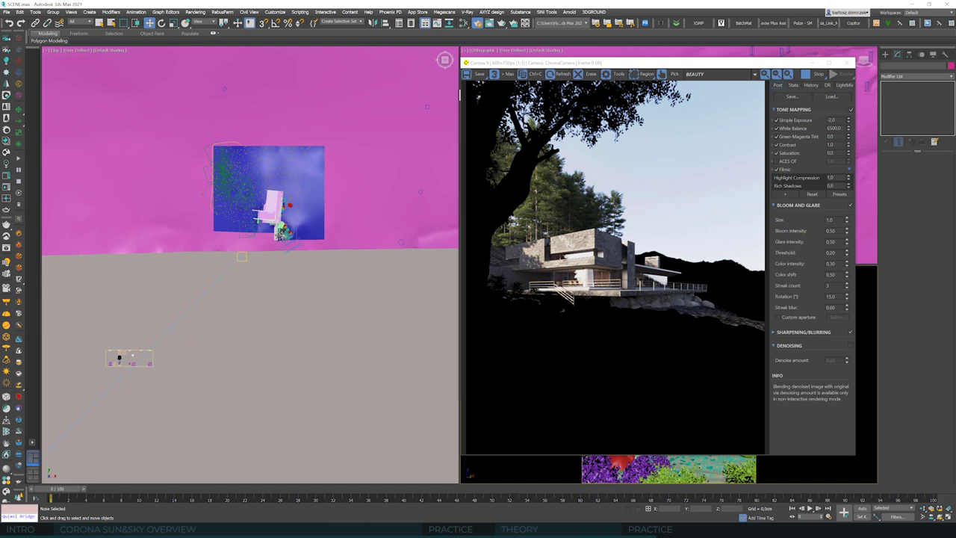
{"action": "scroll", "coordinate": [267, 240], "scroll_direction": "up", "scroll_amount": 2}
{"action": "scroll", "coordinate": [339, 224], "scroll_direction": "down", "scroll_amount": 4}
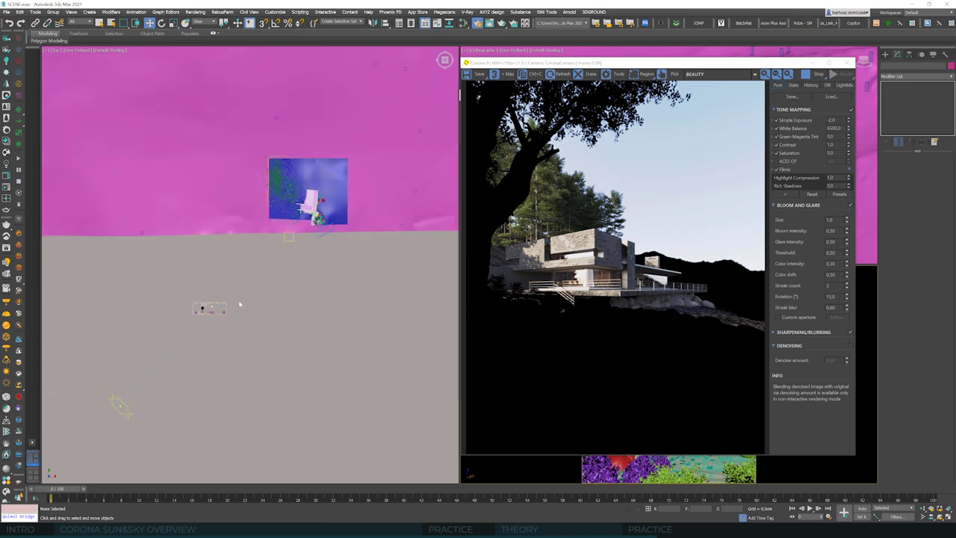
{"action": "left_click", "coordinate": [126, 400]}
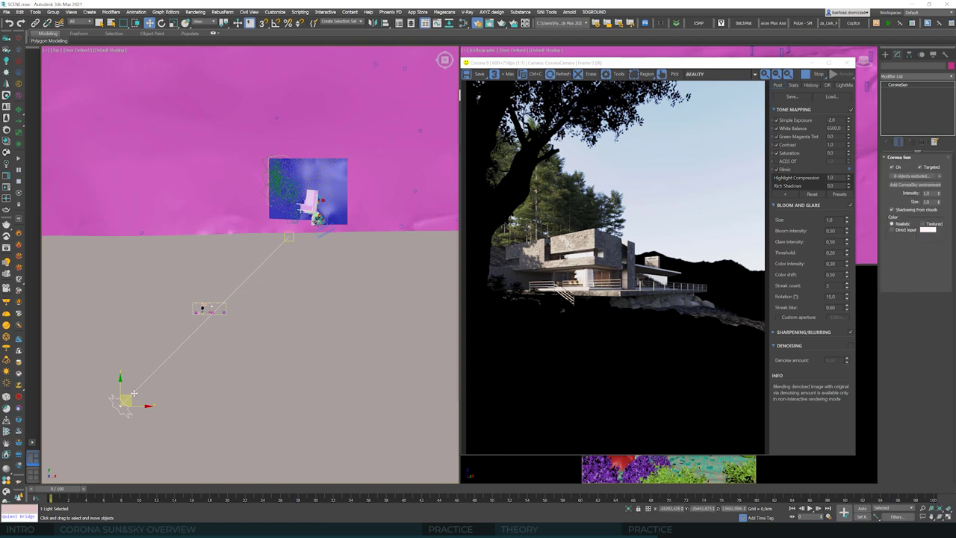
{"action": "left_click_drag", "start_coordinate": [132, 394], "coordinate": [433, 406]}
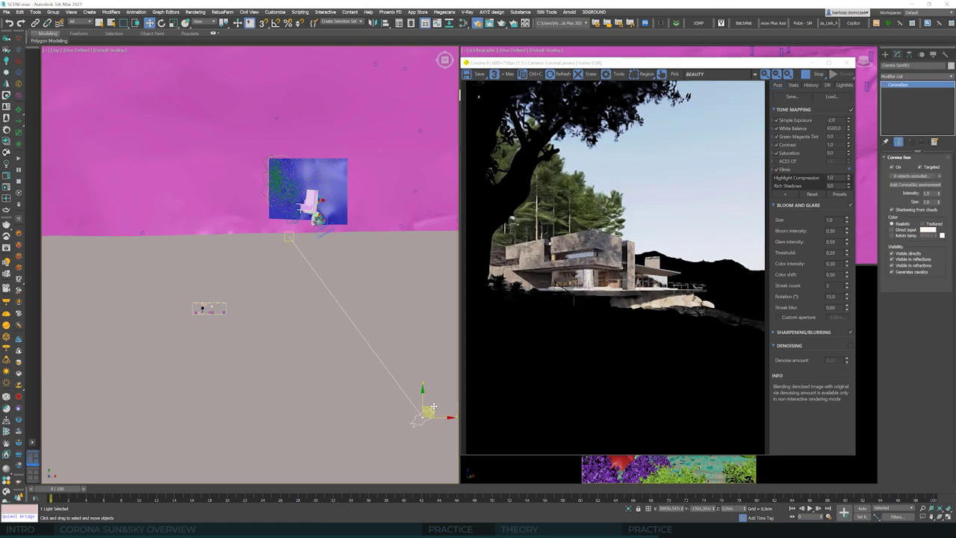
{"action": "left_click_drag", "start_coordinate": [433, 406], "coordinate": [212, 452]}
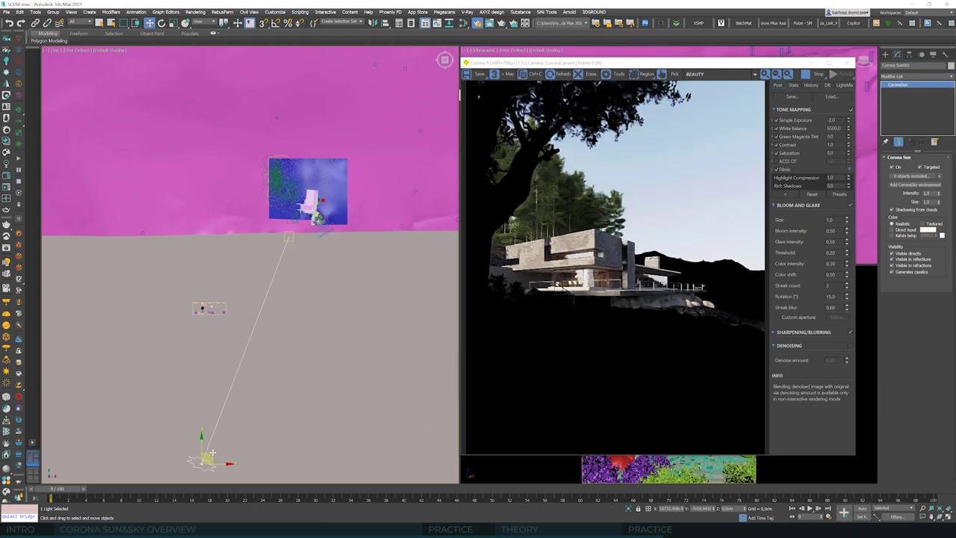
{"action": "left_click_drag", "start_coordinate": [212, 452], "coordinate": [124, 238]}
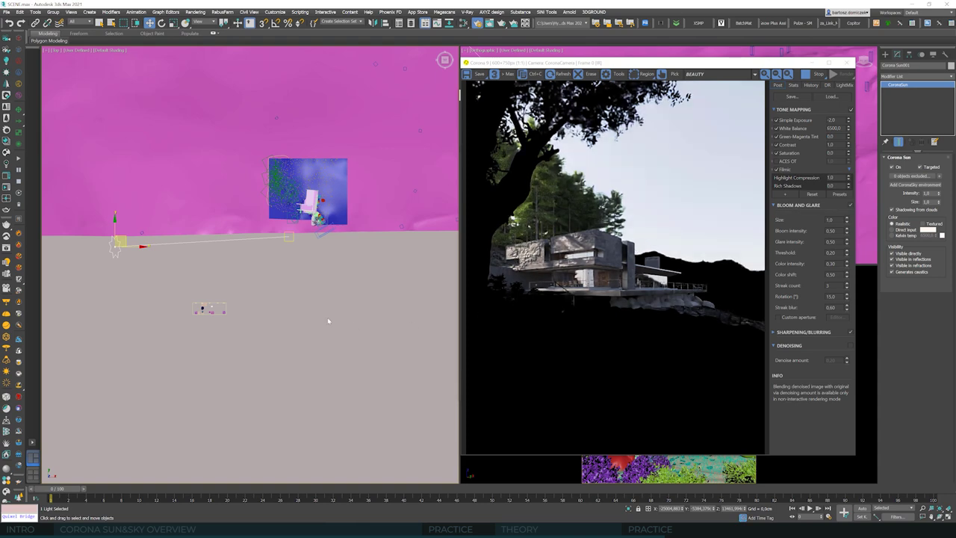
{"action": "key", "text": "ctrl+z"}
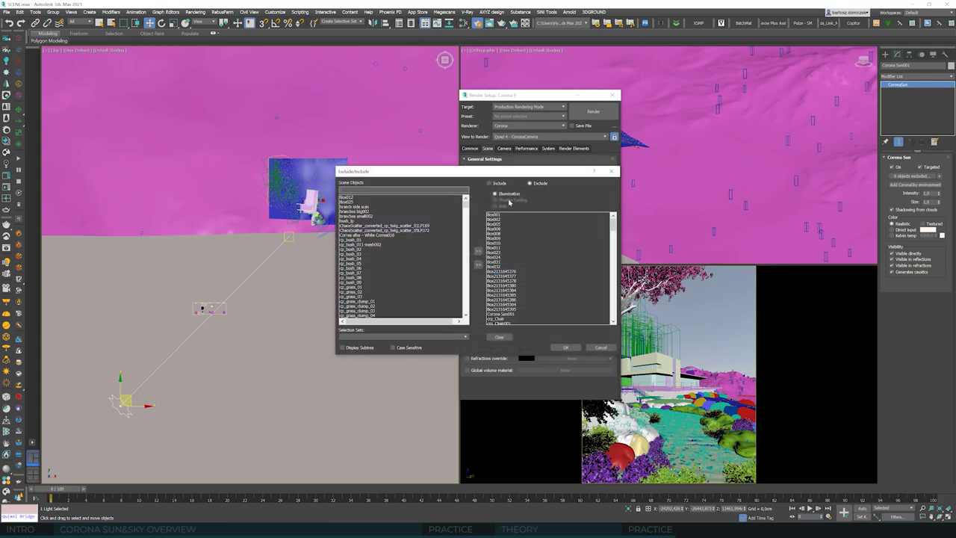
Clear the material override's exclusion list, exclude the objects of the Foreground selection set instead, and restart interactive rendering
{"action": "left_click", "coordinate": [498, 337]}
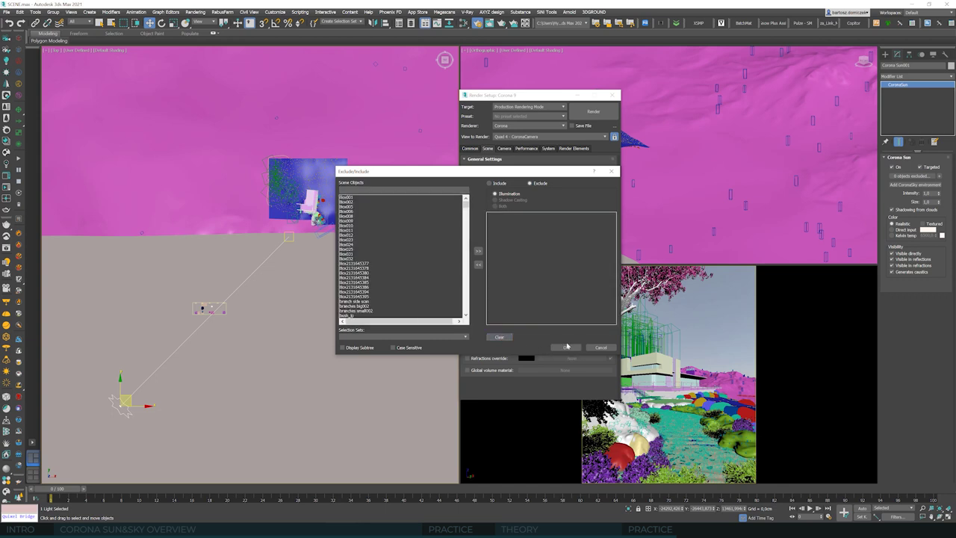
{"action": "left_click", "coordinate": [566, 348]}
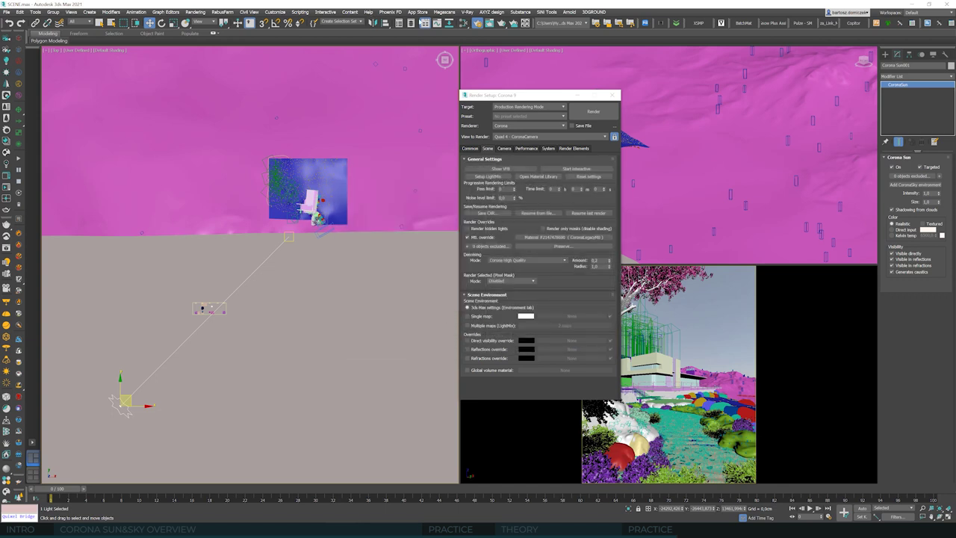
{"action": "left_click", "coordinate": [362, 23]}
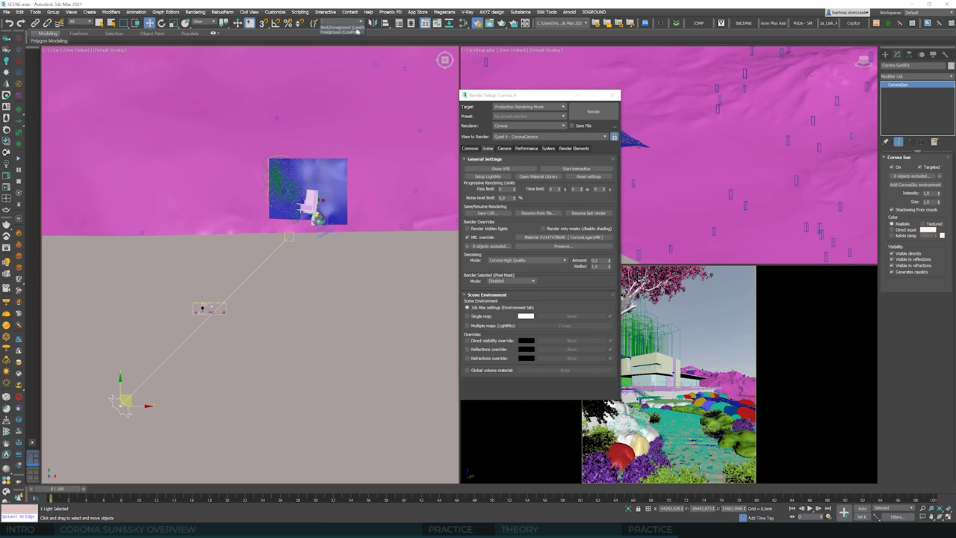
{"action": "left_click", "coordinate": [353, 34]}
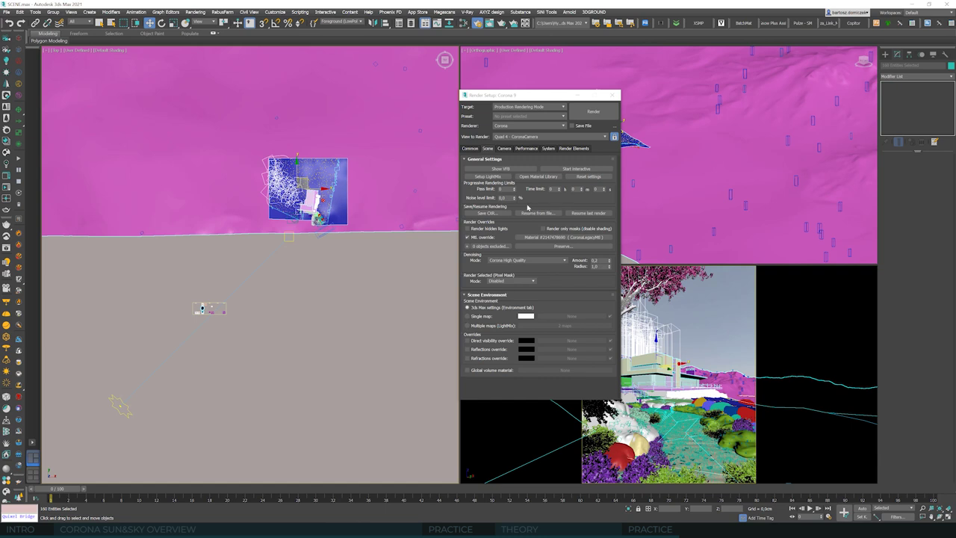
{"action": "left_click", "coordinate": [489, 246]}
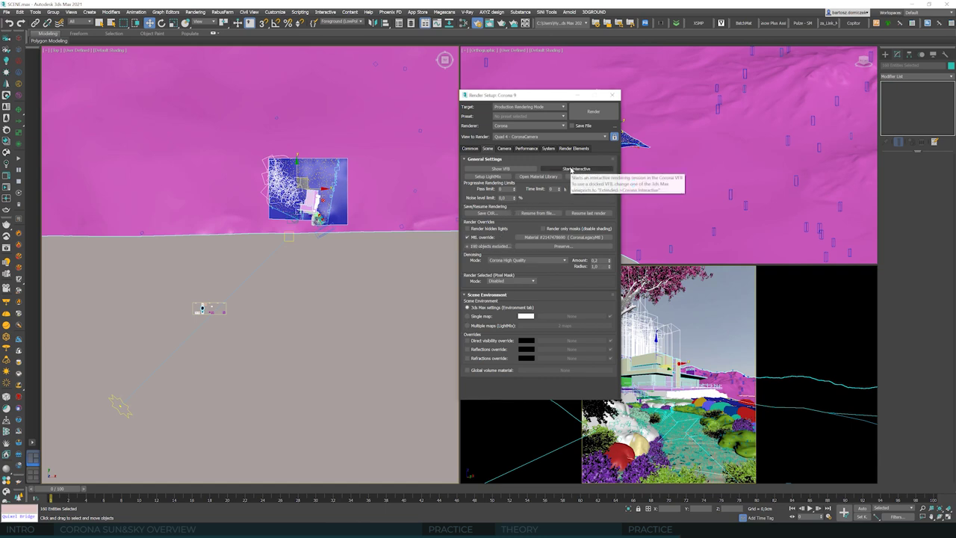
{"action": "left_click", "coordinate": [572, 169]}
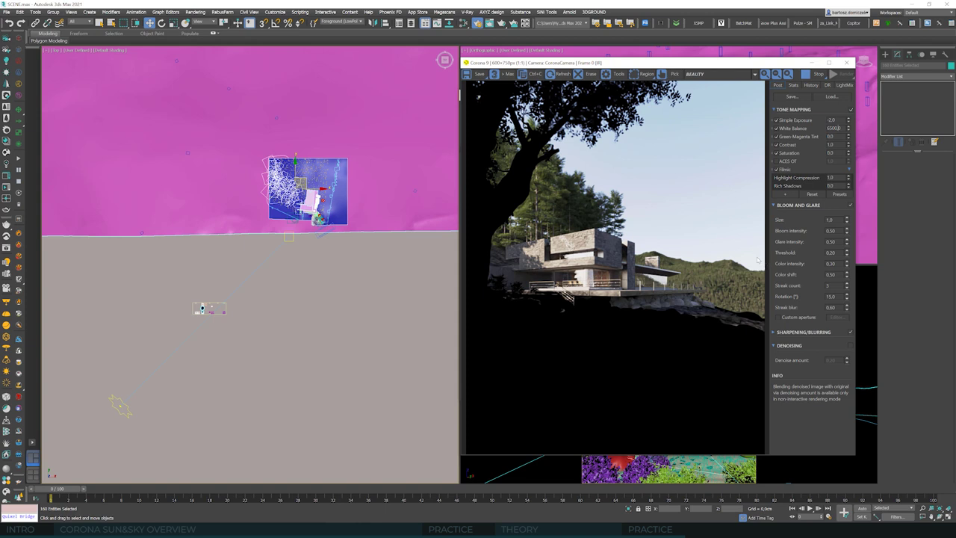
{"action": "key", "text": "Return"}
Reopen the Slate Material Editor, widen it, and place it beside the rendered house
{"action": "left_click", "coordinate": [463, 23]}
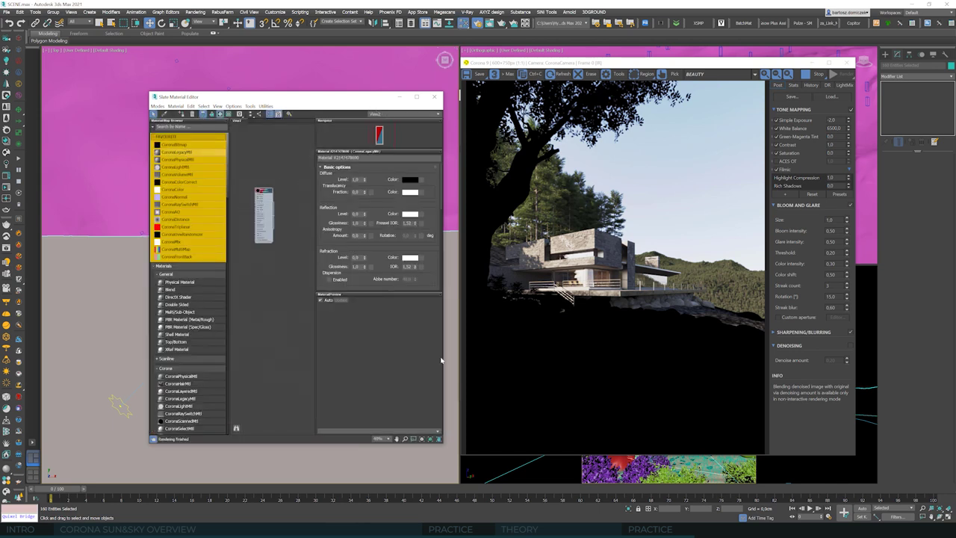
{"action": "left_click_drag", "start_coordinate": [443, 356], "coordinate": [551, 357]}
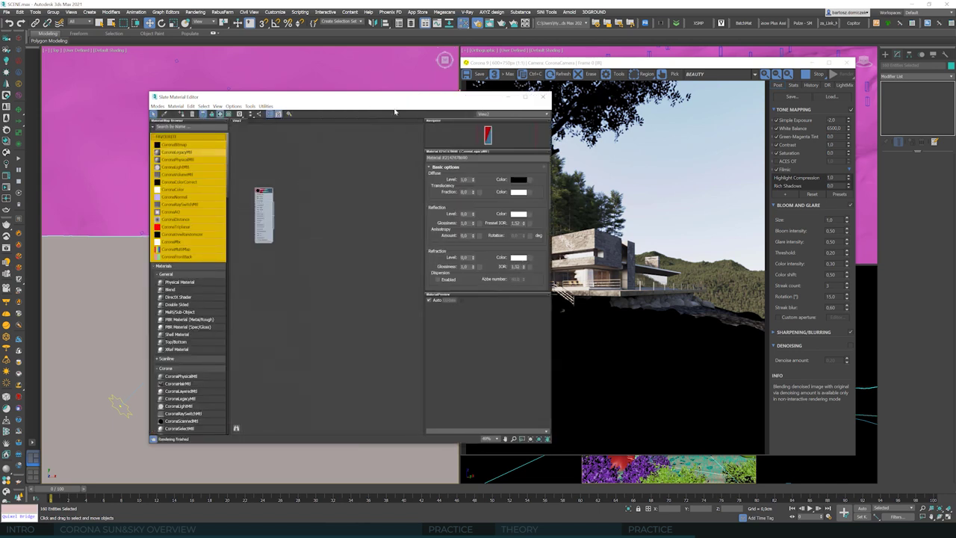
{"action": "left_click_drag", "start_coordinate": [386, 100], "coordinate": [310, 94]}
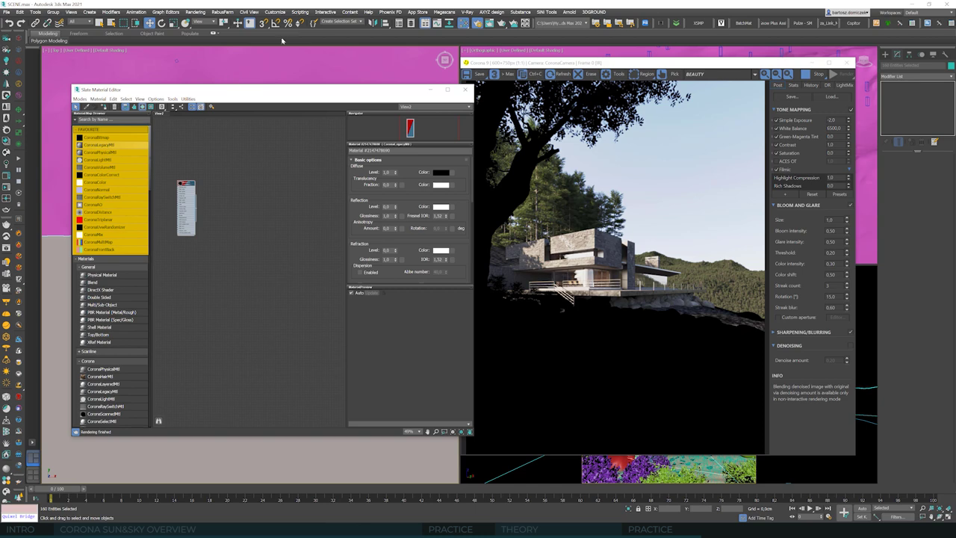
Open the environment settings and load the CoronaSky environment map into the Slate Material Editor for editing
{"action": "left_click", "coordinate": [199, 12]}
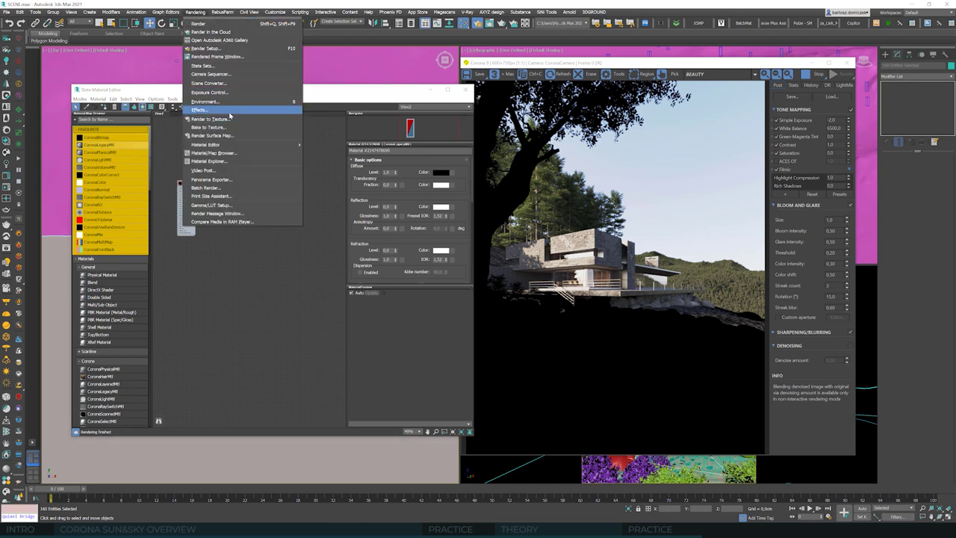
{"action": "left_click", "coordinate": [205, 101]}
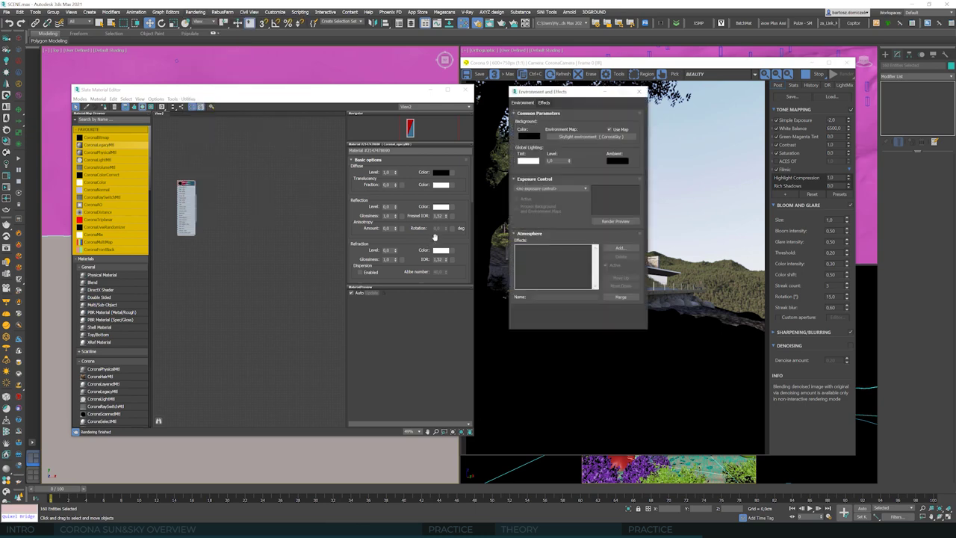
{"action": "left_click_drag", "start_coordinate": [598, 136], "coordinate": [288, 279]}
{"action": "left_click", "coordinate": [254, 286]}
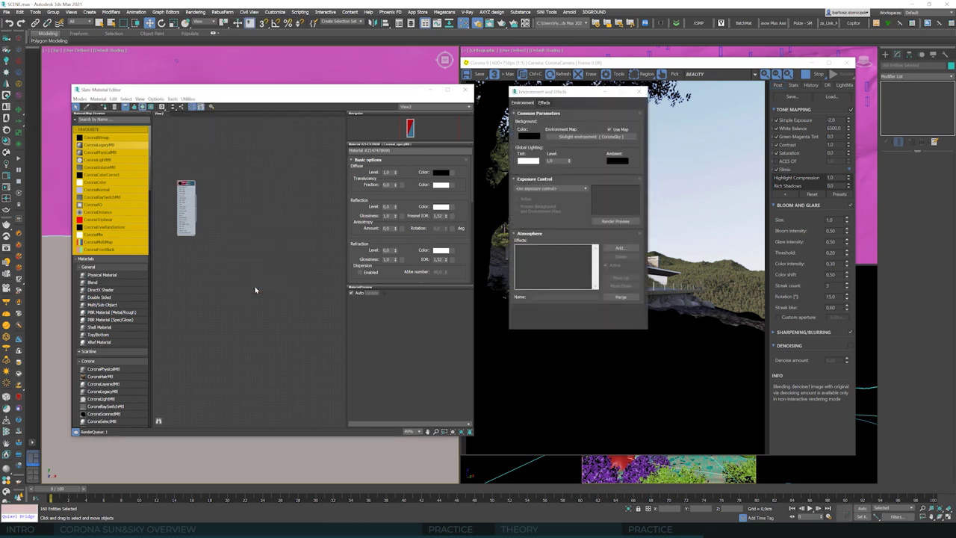
{"action": "scroll", "coordinate": [301, 277], "scroll_direction": "up", "scroll_amount": 5}
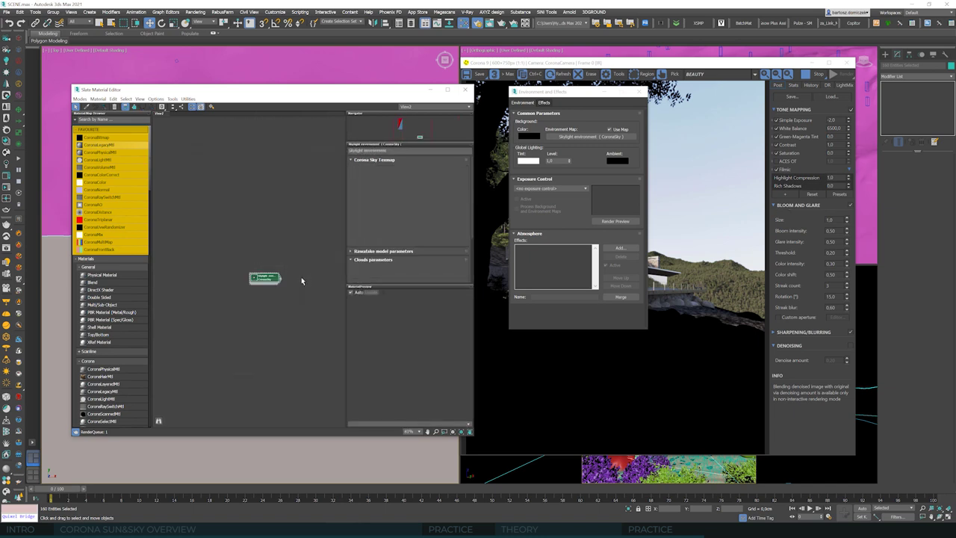
Check the material override in the render setup, and close both the render setup and environment windows
{"action": "left_click", "coordinate": [195, 12]}
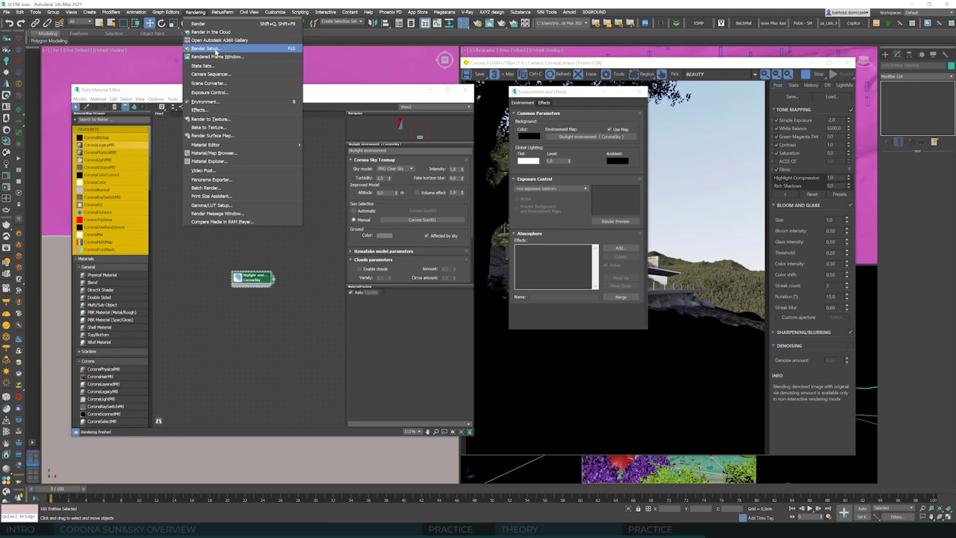
{"action": "left_click", "coordinate": [215, 50]}
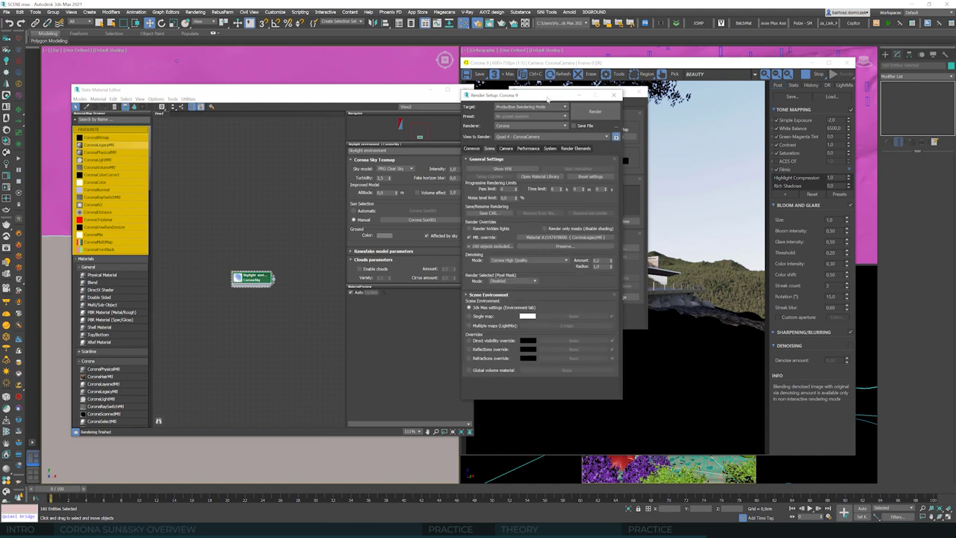
{"action": "left_click_drag", "start_coordinate": [547, 98], "coordinate": [736, 94]}
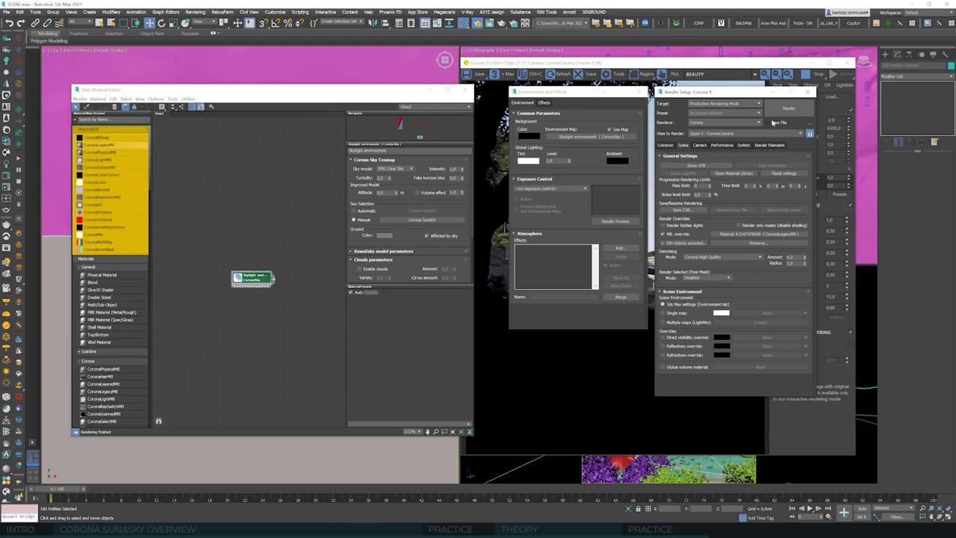
{"action": "left_click", "coordinate": [808, 91]}
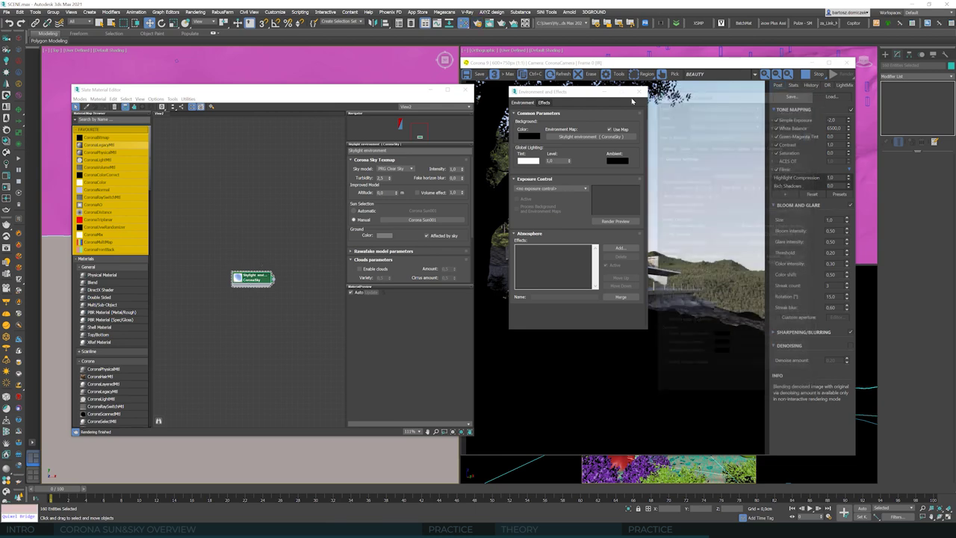
{"action": "left_click", "coordinate": [642, 91]}
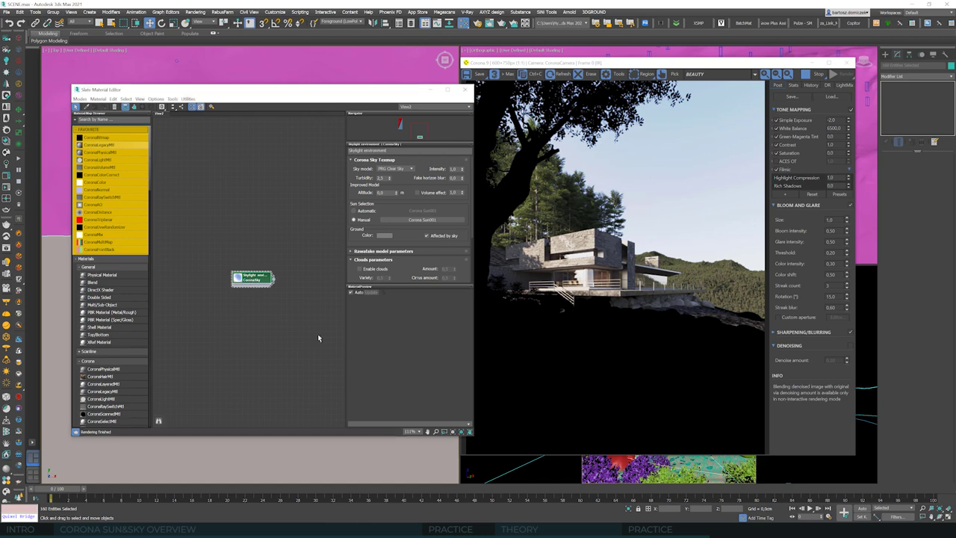
Enable the volume effect of the CoronaSky map and set its strength to 0.2
{"action": "left_click", "coordinate": [417, 192]}
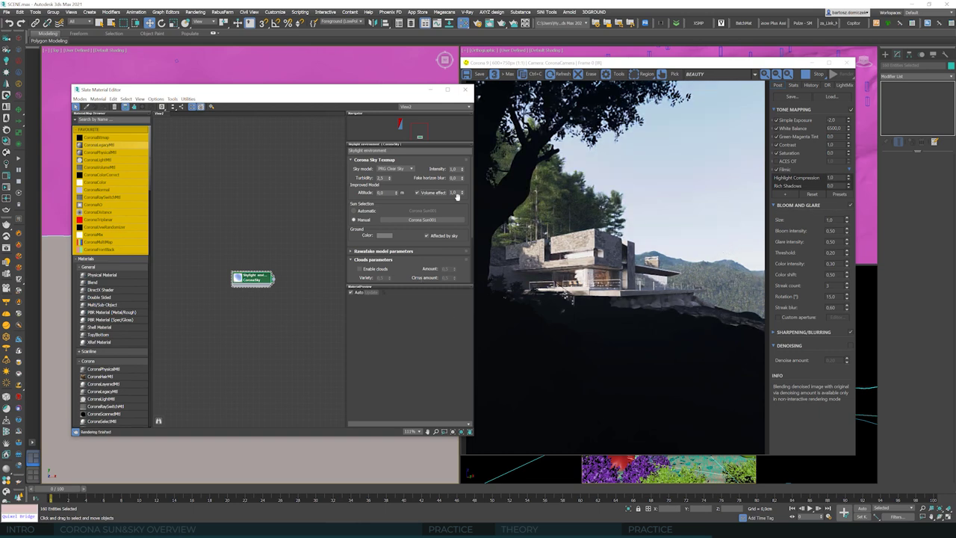
{"action": "double_click", "coordinate": [454, 192]}
{"action": "type", "text": "0,2"}
{"action": "key", "text": "Tab"}
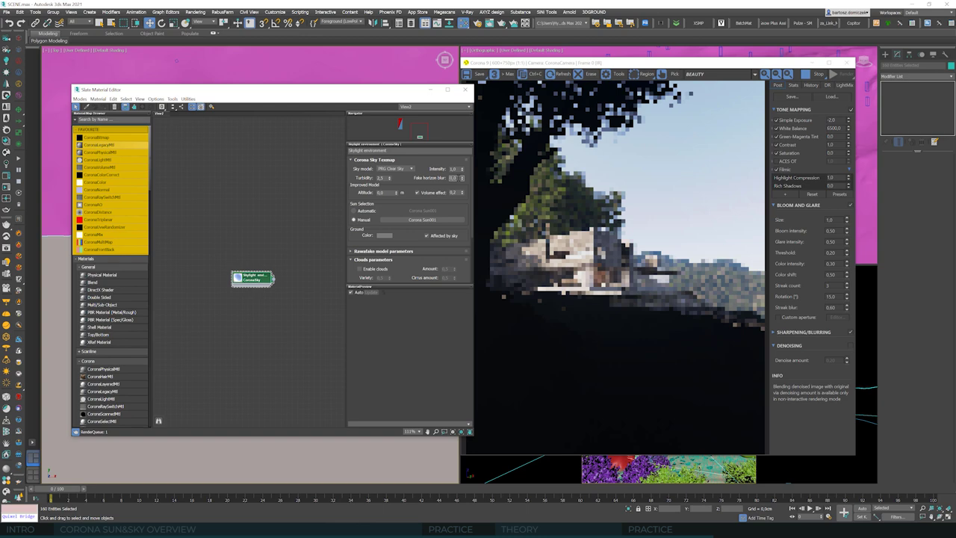
Try stronger volume effect values on the CoronaSky map, including 2 and 9, and return it to 1
{"action": "key", "text": "shift+Tab"}
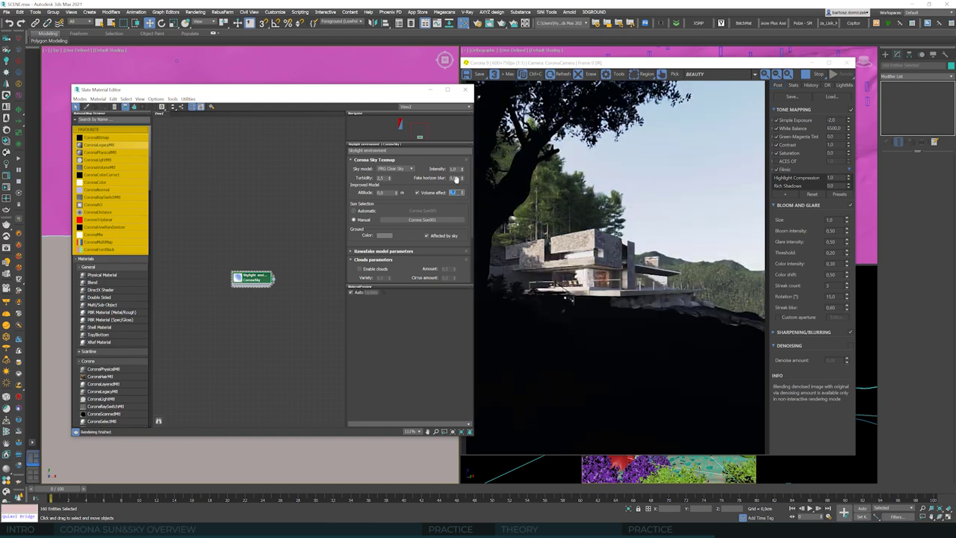
{"action": "type", "text": "2"}
{"action": "key", "text": "Tab"}
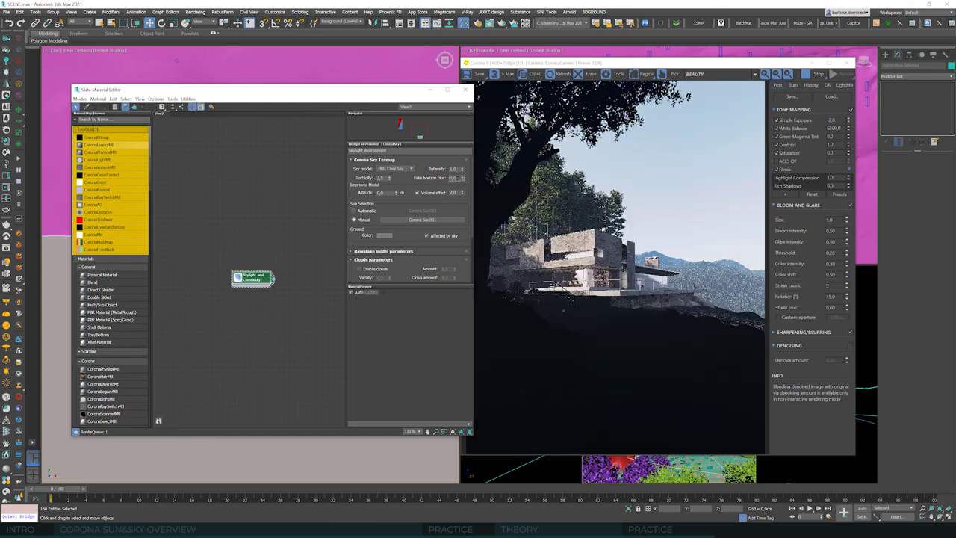
{"action": "key", "text": "shift+Tab"}
{"action": "type", "text": "5"}
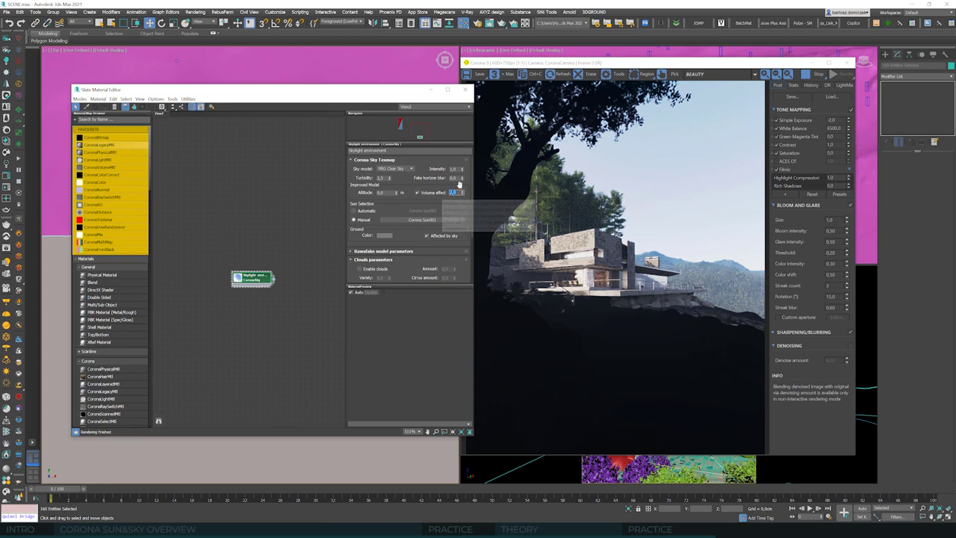
{"action": "type", "text": "9"}
{"action": "key", "text": "Return"}
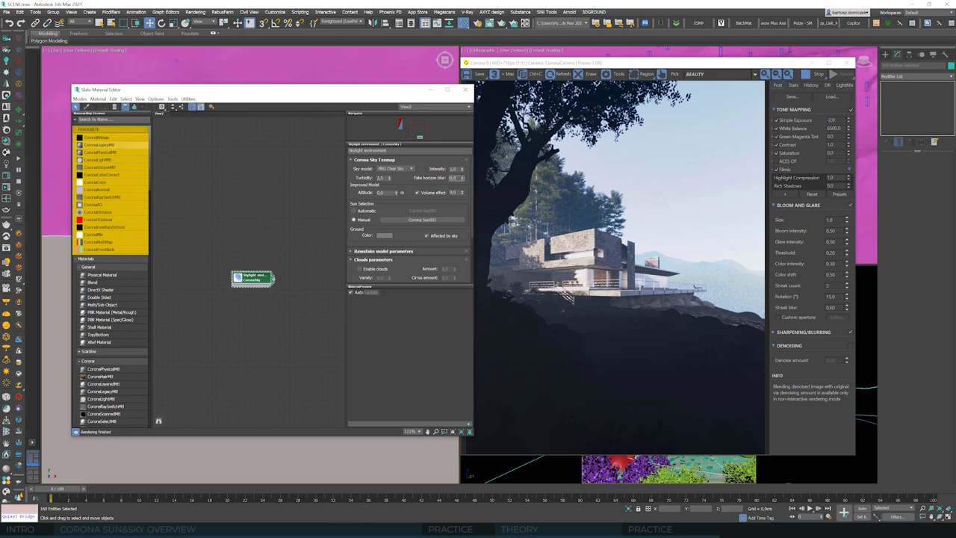
{"action": "double_click", "coordinate": [456, 192]}
{"action": "type", "text": "1"}
{"action": "key", "text": "Return"}
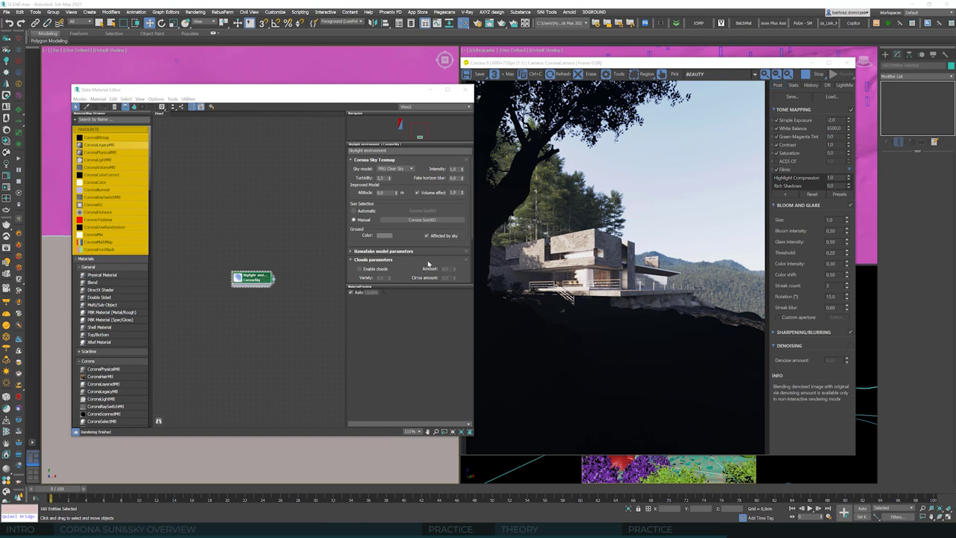
Set the CoronaSky map's volume effect to 2 and its altitude to 2500 m
{"action": "mouse_move", "coordinate": [457, 189]}
{"action": "left_click", "coordinate": [448, 192]}
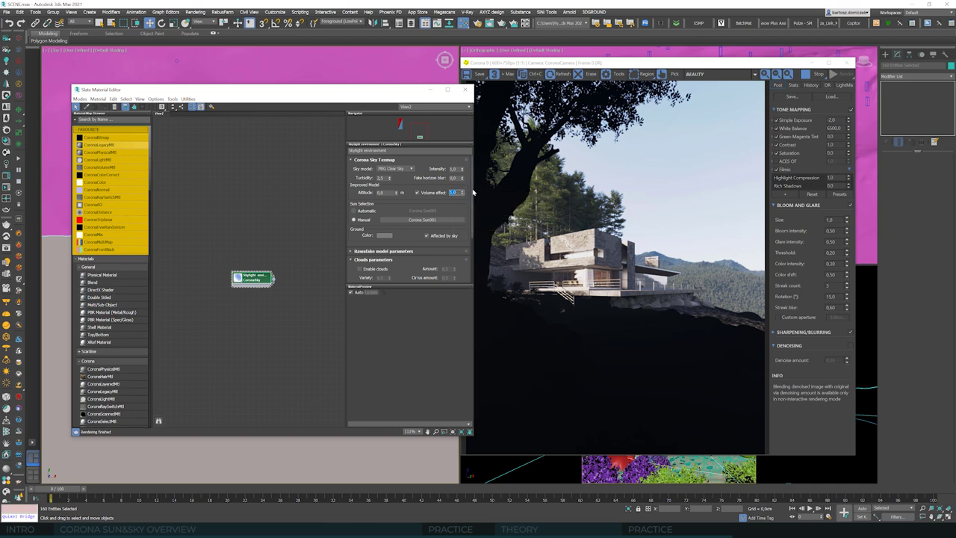
{"action": "type", "text": "2"}
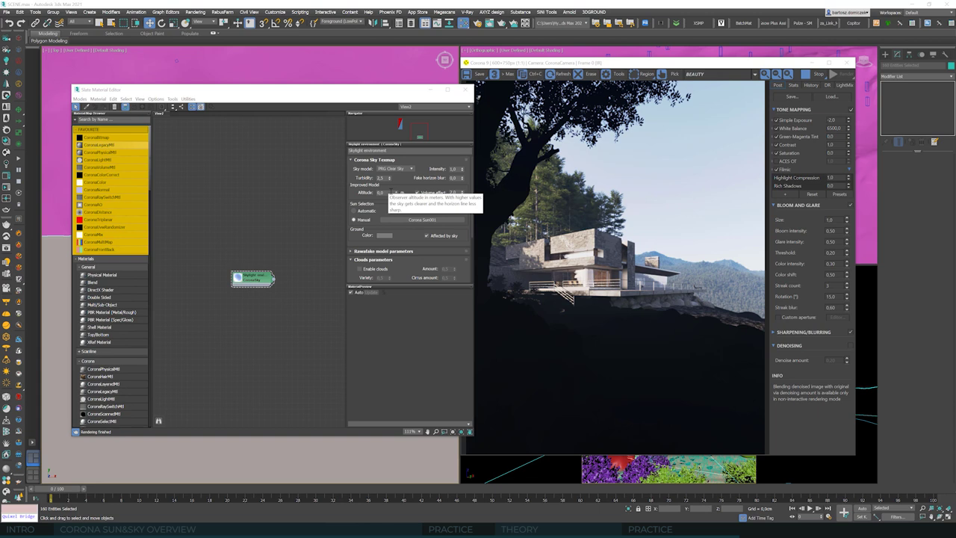
{"action": "left_click", "coordinate": [381, 193]}
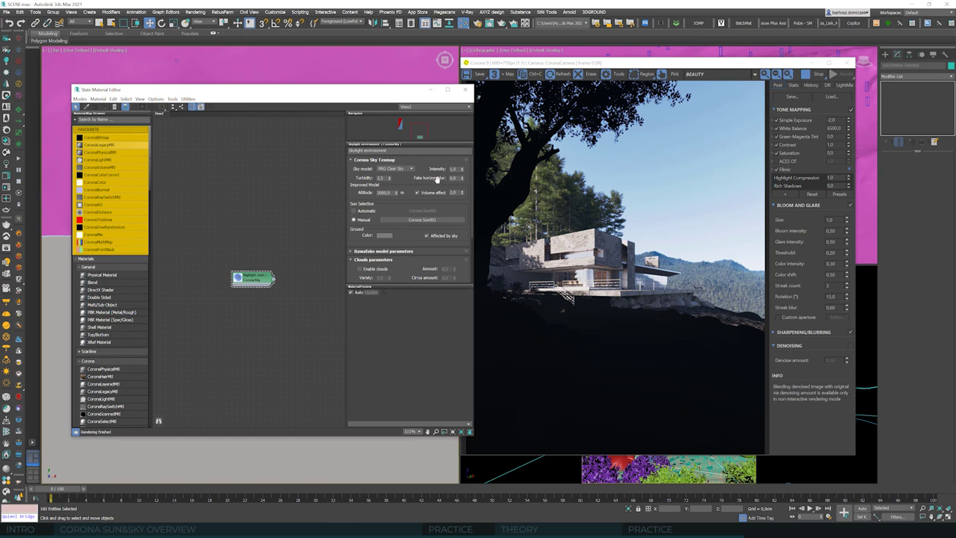
{"action": "double_click", "coordinate": [382, 192]}
{"action": "type", "text": "2500"}
{"action": "key", "text": "Return"}
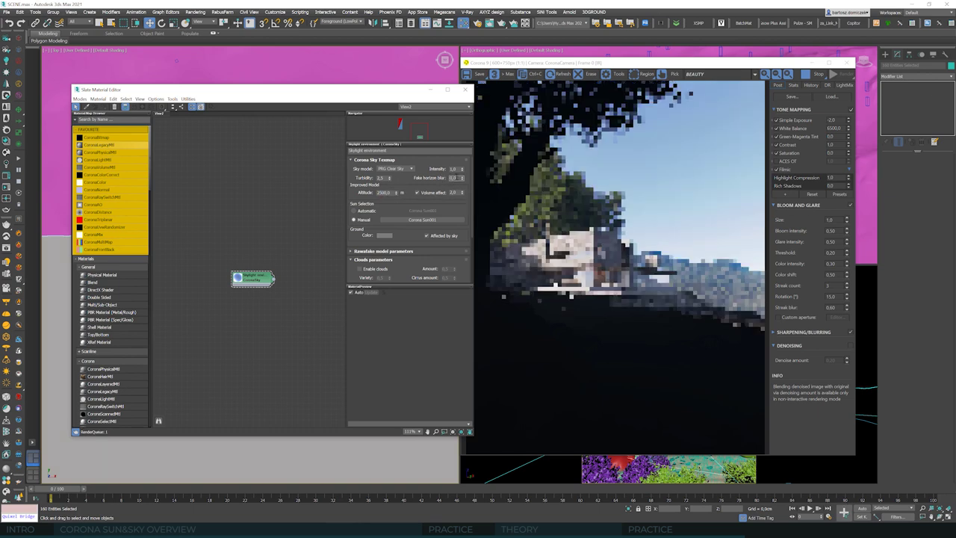
{"action": "double_click", "coordinate": [450, 178]}
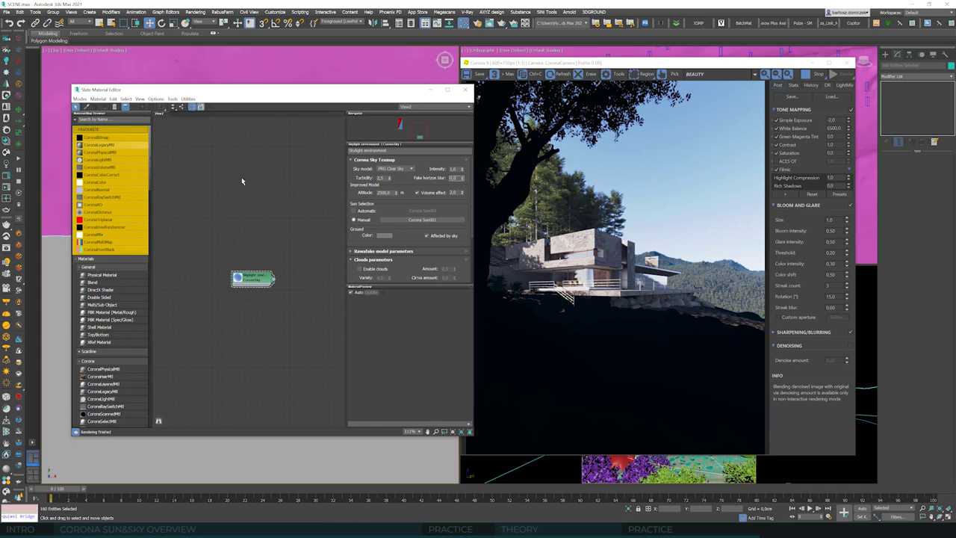
Close the frame buffer, disable the material override in the render setup, and restart interactive rendering
{"action": "left_click", "coordinate": [847, 62]}
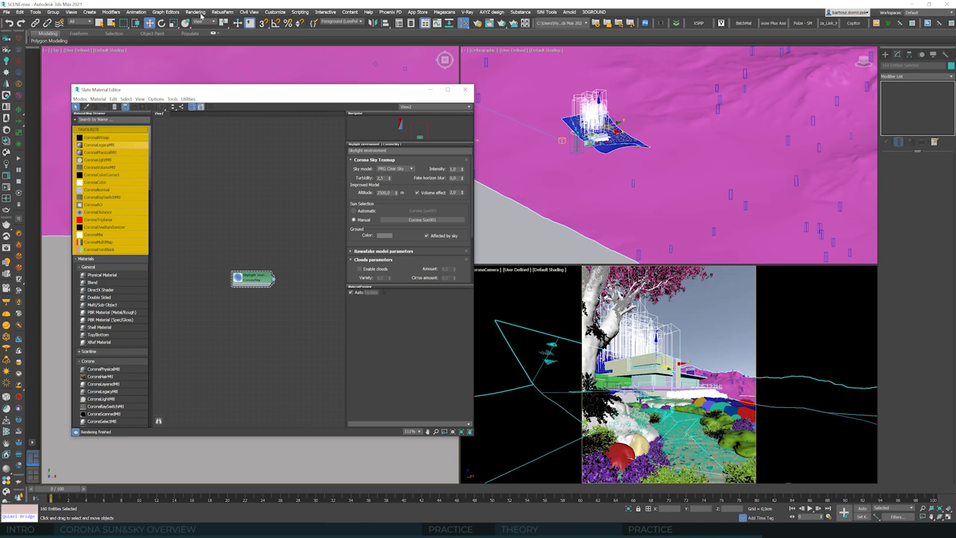
{"action": "left_click", "coordinate": [194, 14]}
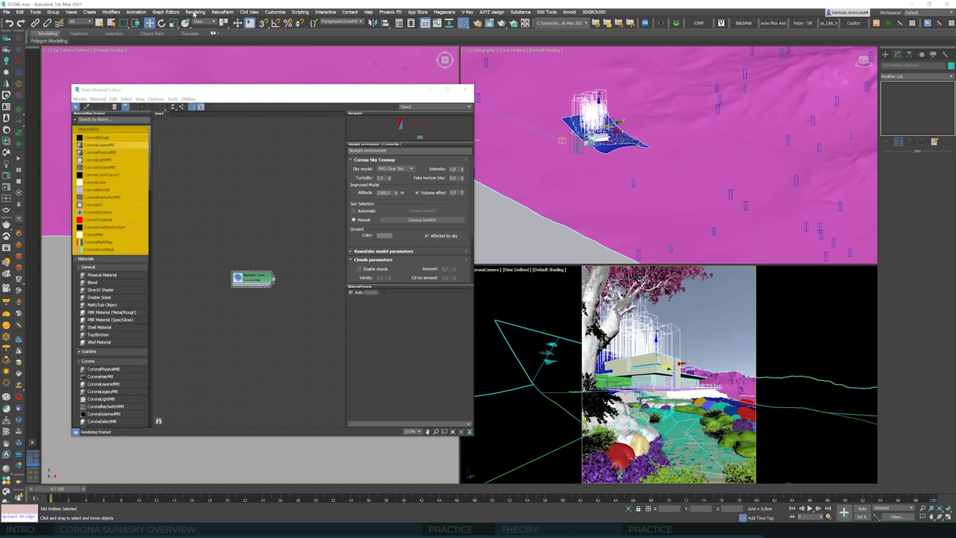
{"action": "left_click", "coordinate": [198, 12]}
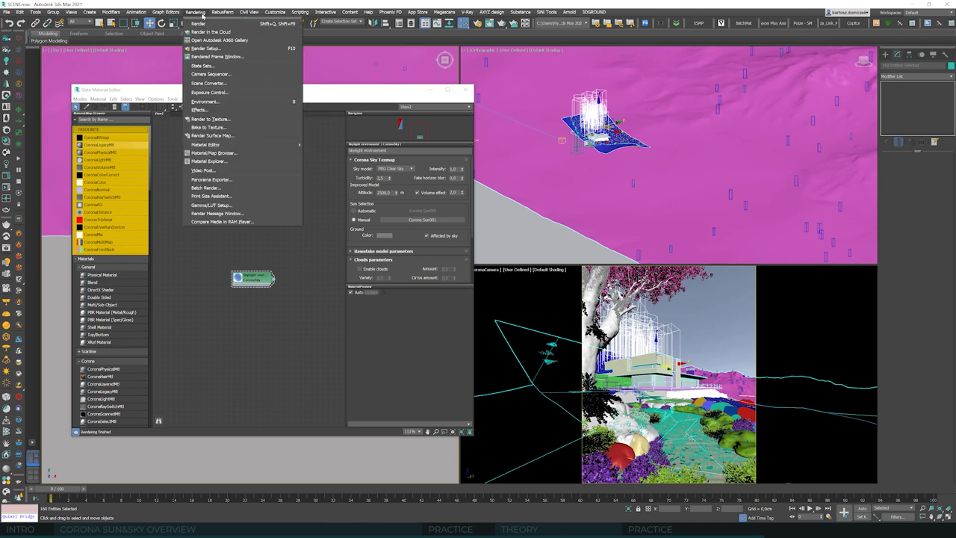
{"action": "left_click", "coordinate": [210, 49]}
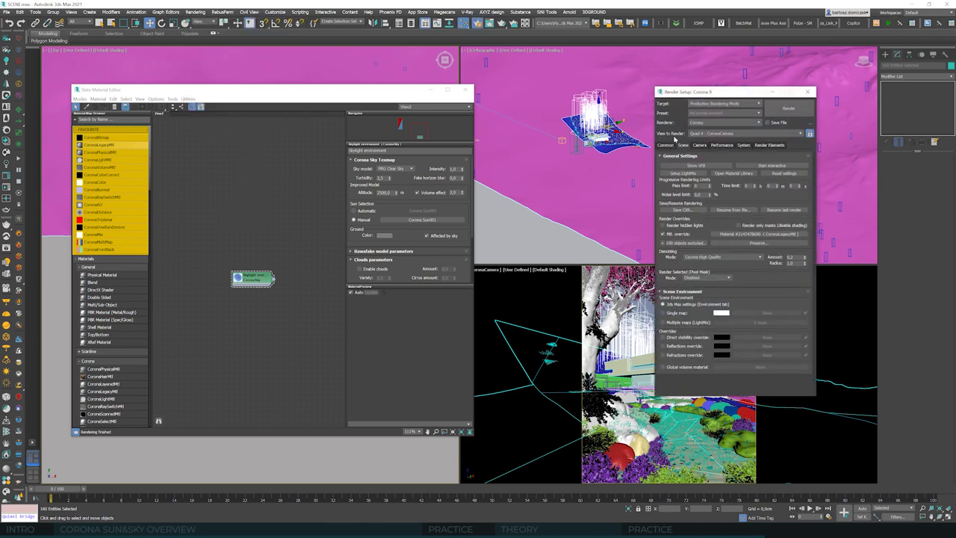
{"action": "left_click", "coordinate": [663, 234]}
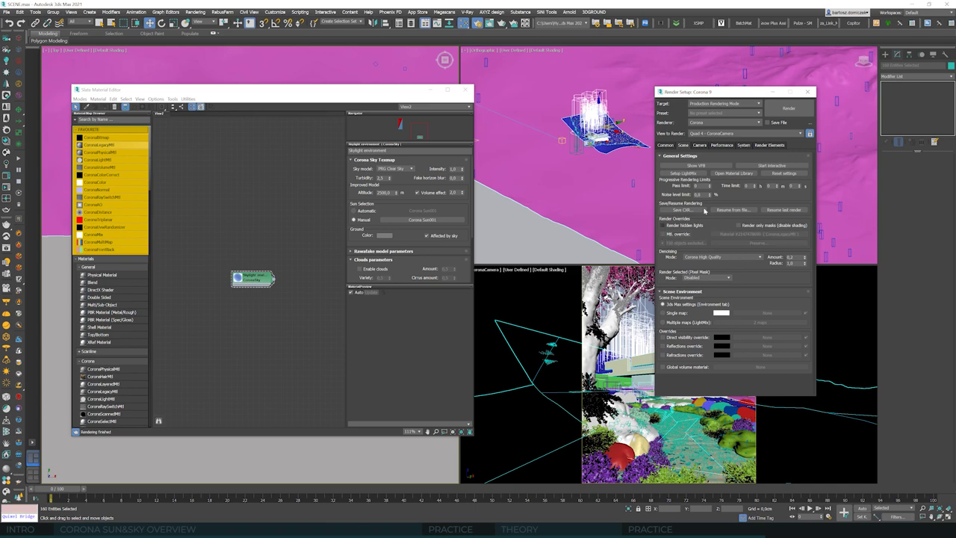
{"action": "left_click", "coordinate": [804, 93]}
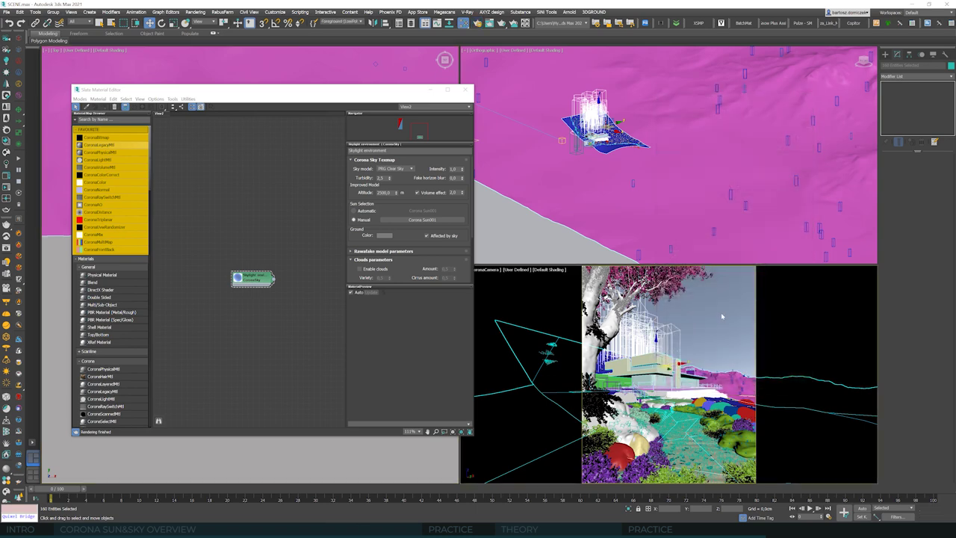
{"action": "left_click", "coordinate": [7, 187]}
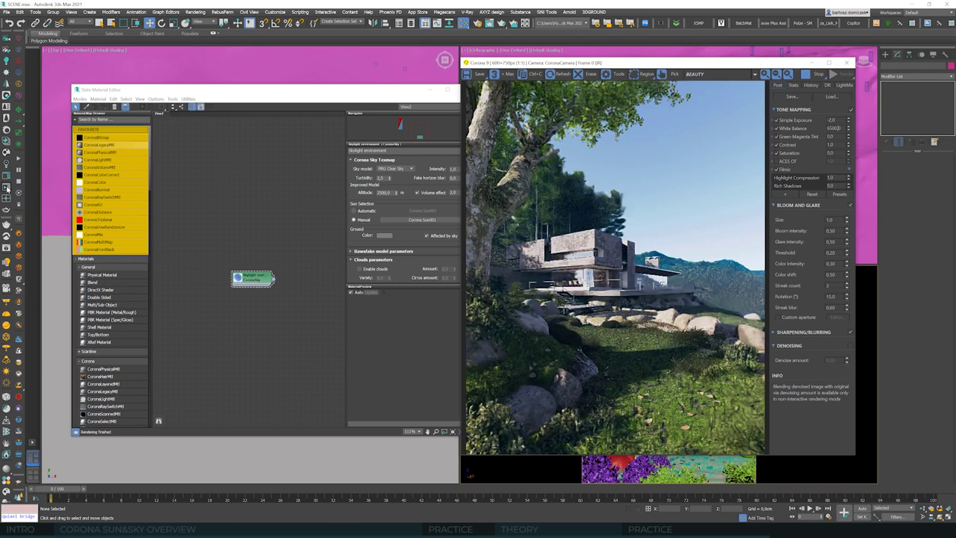
Close the Slate Material Editor, move the frame buffer off the viewports, and close it
{"action": "left_click_drag", "start_coordinate": [445, 89], "coordinate": [368, 88]}
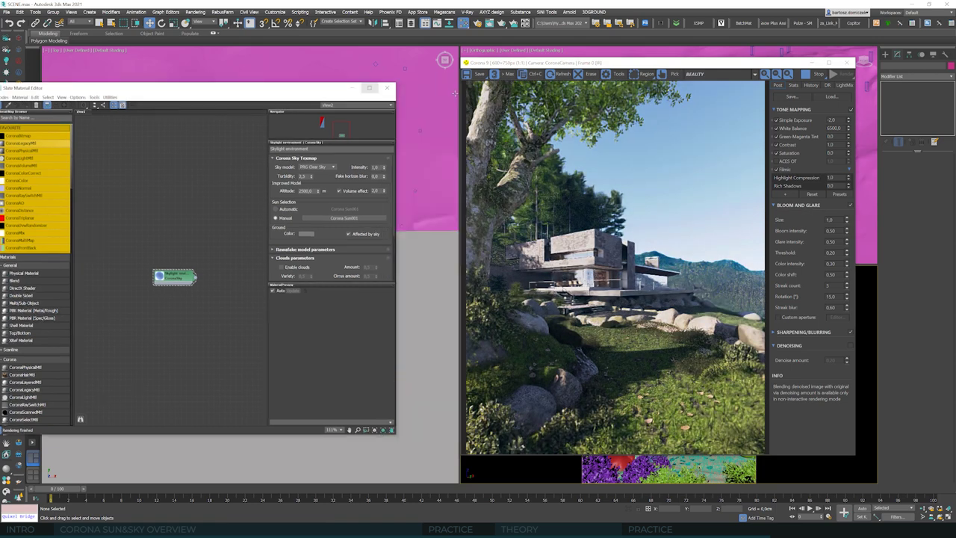
{"action": "left_click", "coordinate": [386, 88]}
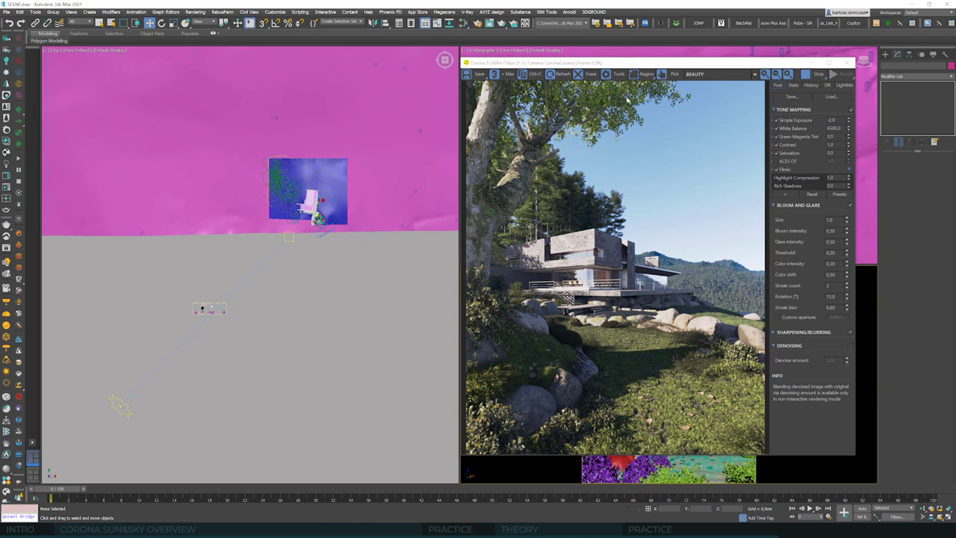
{"action": "left_click_drag", "start_coordinate": [719, 66], "coordinate": [735, 66]}
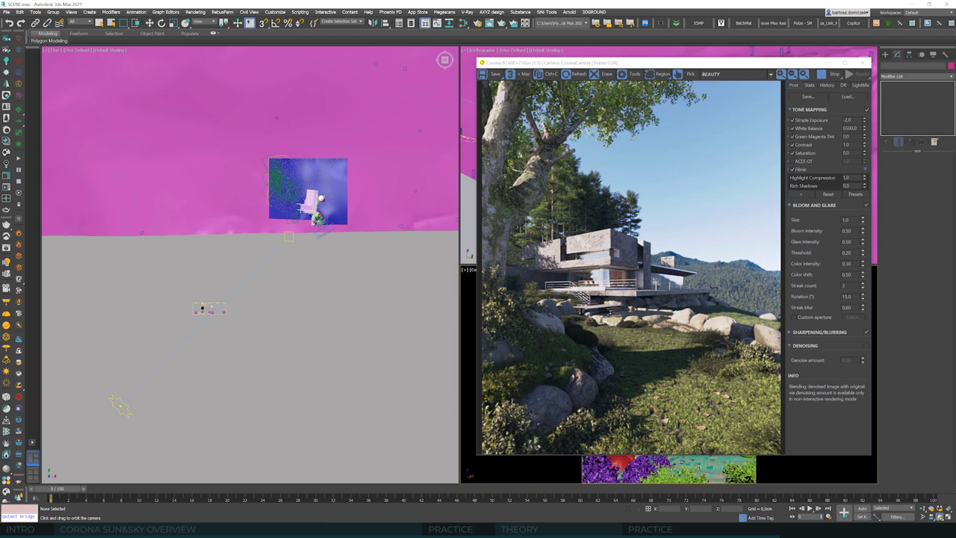
{"action": "left_click_drag", "start_coordinate": [412, 383], "coordinate": [400, 392]}
{"action": "left_click_drag", "start_coordinate": [658, 64], "coordinate": [227, 86]}
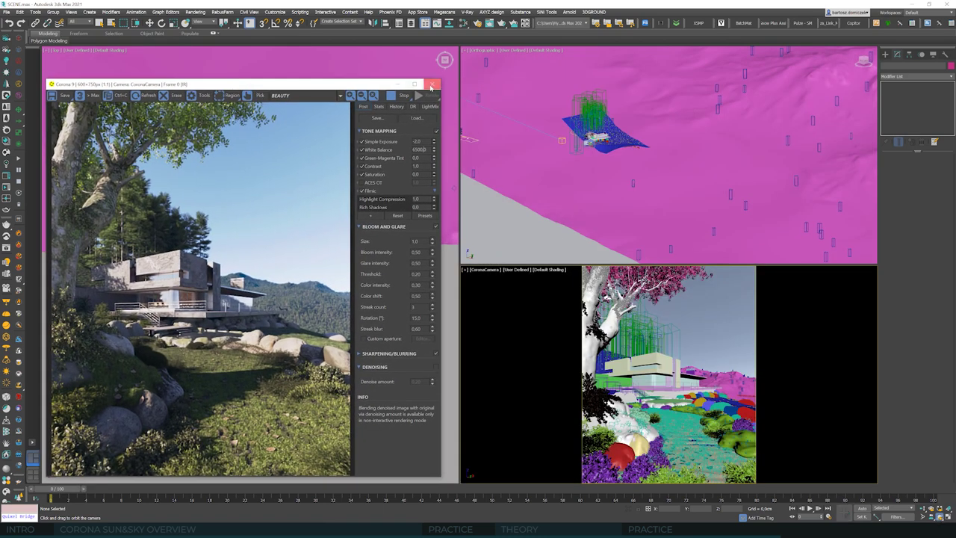
{"action": "left_click", "coordinate": [433, 84]}
Maximize the orthographic view, examine the house, foreground tree and camera from several angles, and restore the four-viewport layout
{"action": "key", "text": "alt+w"}
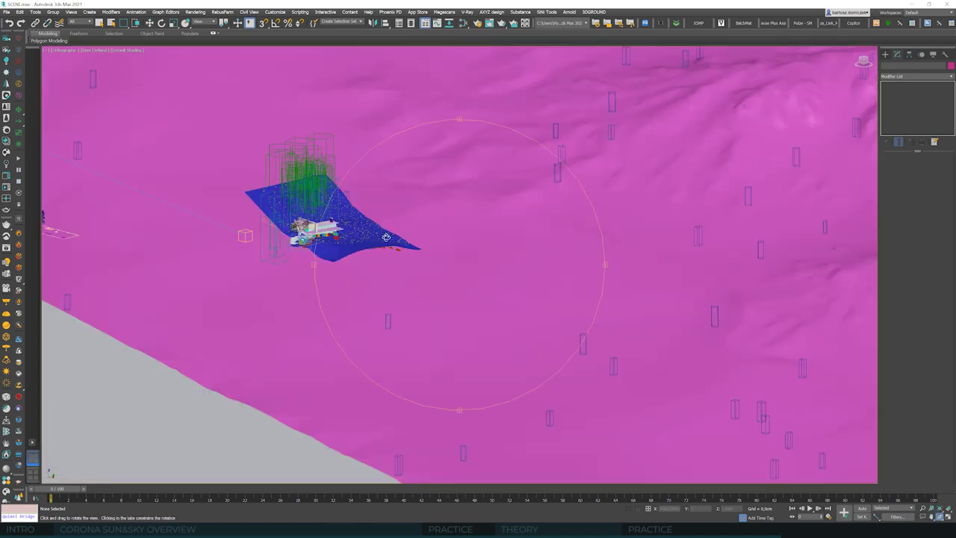
{"action": "left_click_drag", "start_coordinate": [386, 237], "coordinate": [445, 308]}
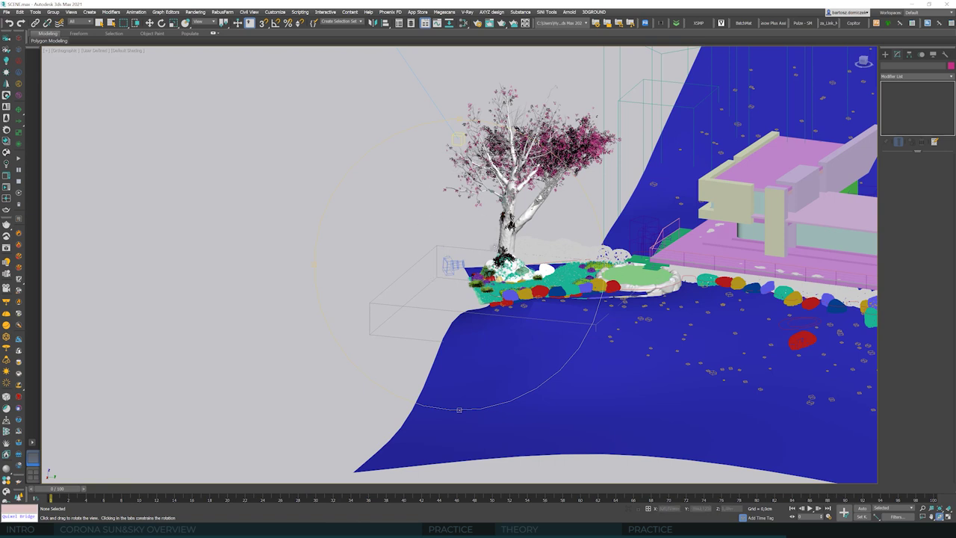
{"action": "left_click_drag", "start_coordinate": [499, 319], "coordinate": [415, 291]}
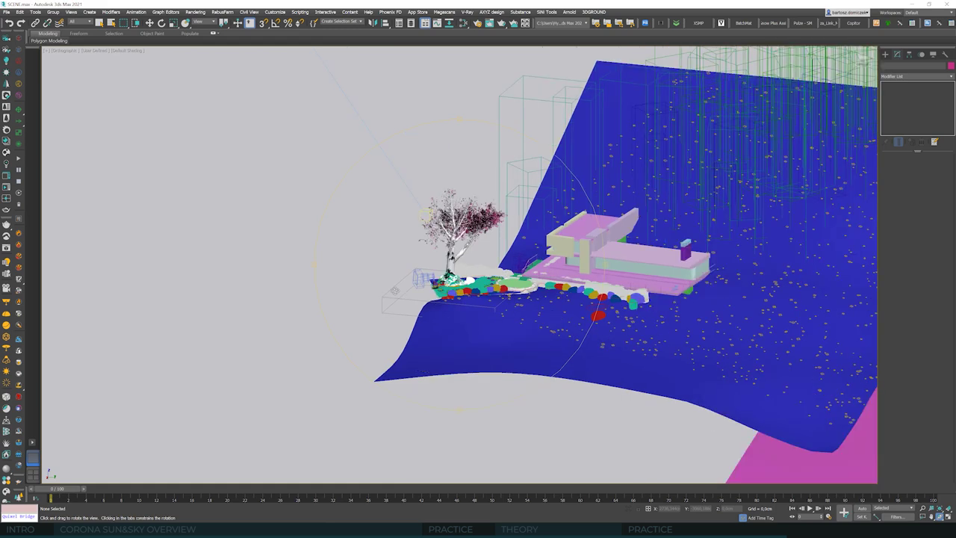
{"action": "left_click_drag", "start_coordinate": [483, 285], "coordinate": [400, 286]}
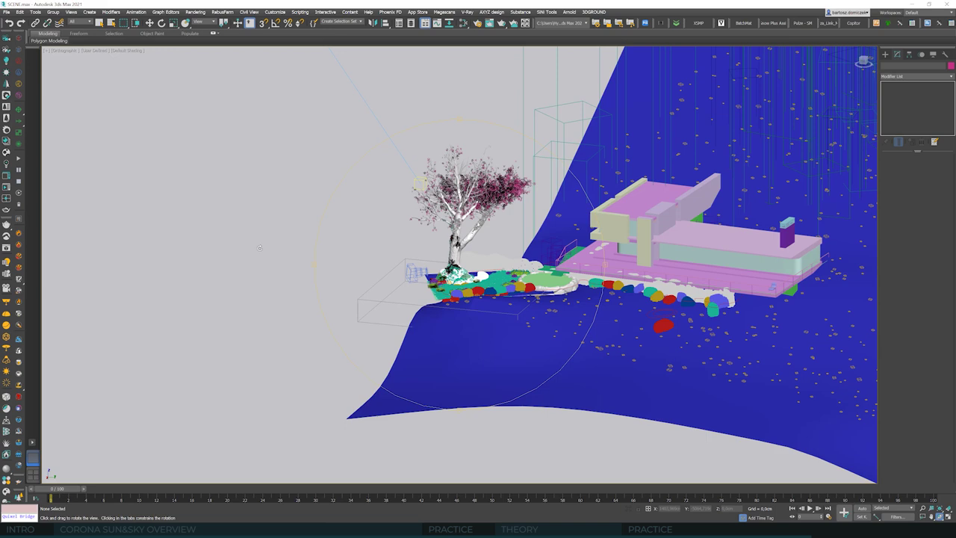
{"action": "left_click_drag", "start_coordinate": [446, 297], "coordinate": [403, 269]}
{"action": "key", "text": "alt+w"}
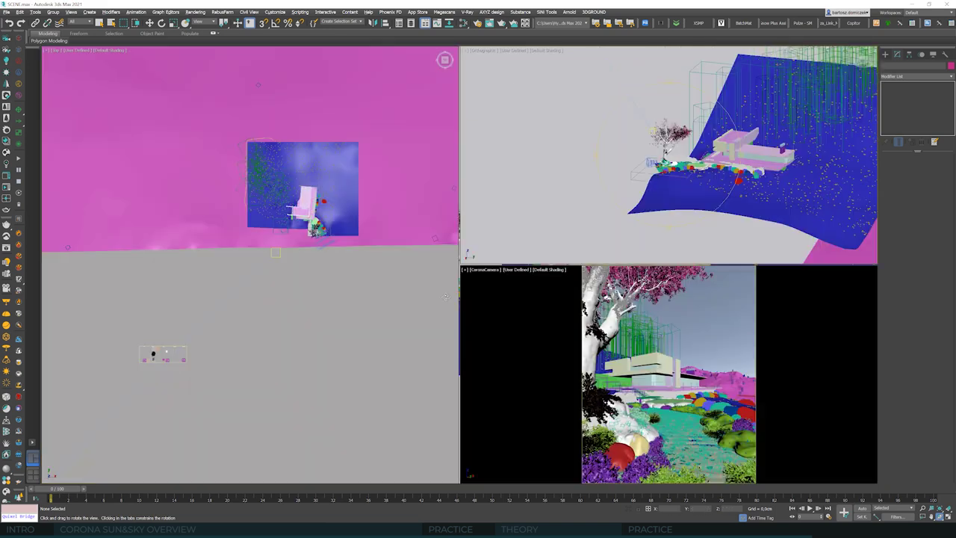
Create a box about 41 cm thick, 2160 cm wide and 1500 cm high in the top view, just outside the garden by the tree
{"action": "middle_click_drag", "start_coordinate": [351, 211], "coordinate": [351, 135]}
{"action": "scroll", "coordinate": [246, 119], "scroll_direction": "up", "scroll_amount": 3}
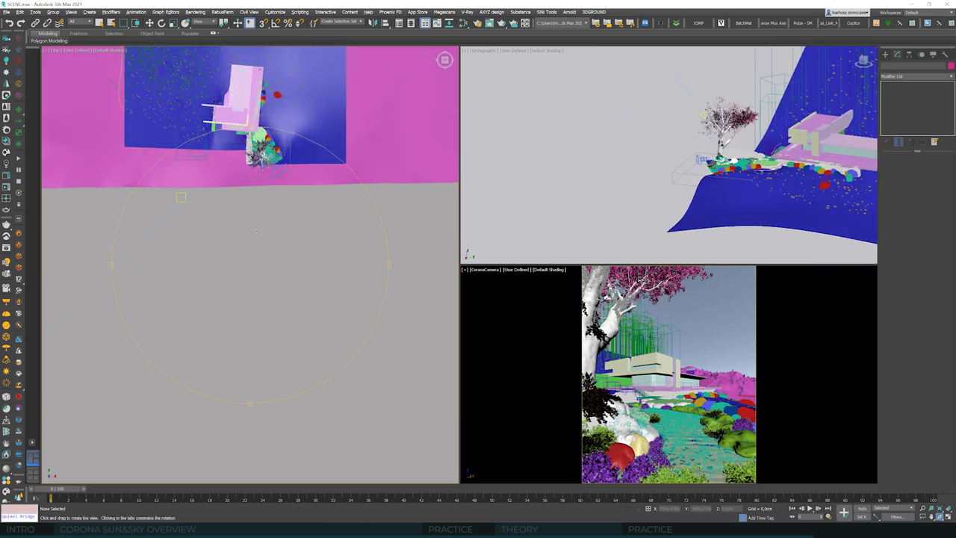
{"action": "left_click", "coordinate": [885, 55]}
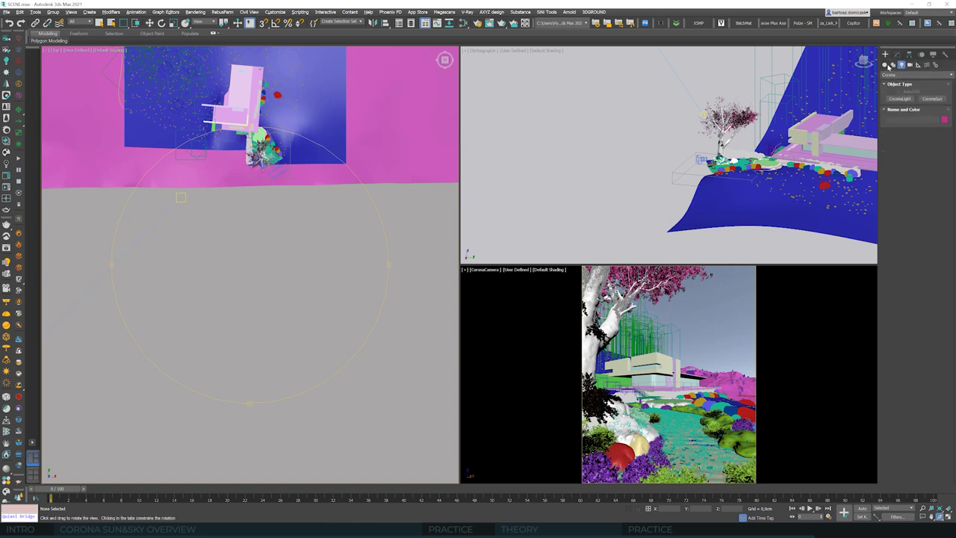
{"action": "left_click", "coordinate": [885, 65]}
{"action": "left_click", "coordinate": [899, 98]}
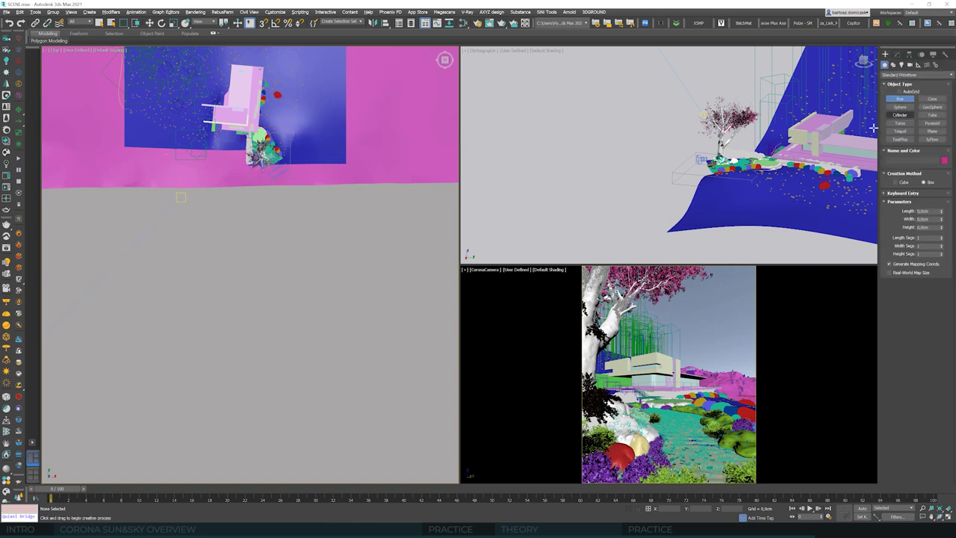
{"action": "scroll", "coordinate": [326, 151], "scroll_direction": "up", "scroll_amount": 5}
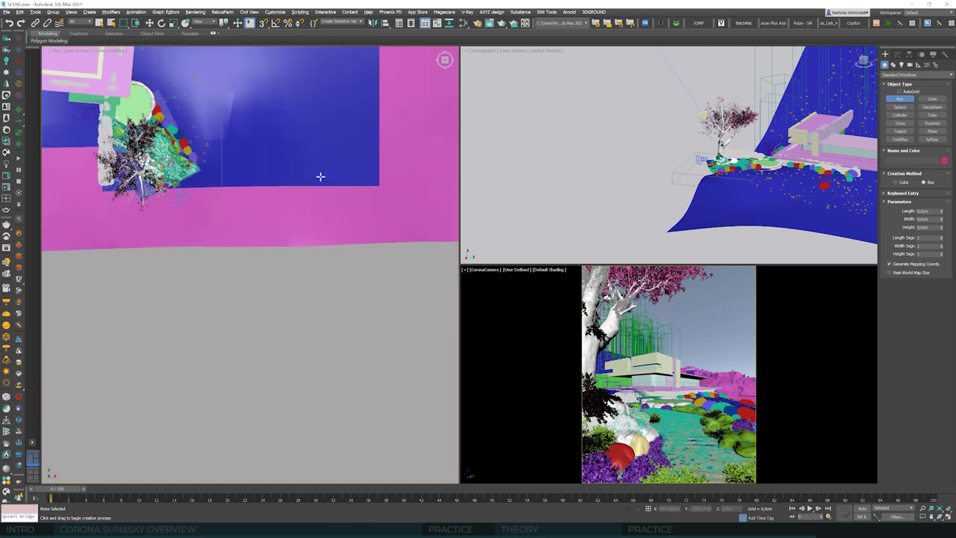
{"action": "left_click_drag", "start_coordinate": [122, 236], "coordinate": [252, 239]}
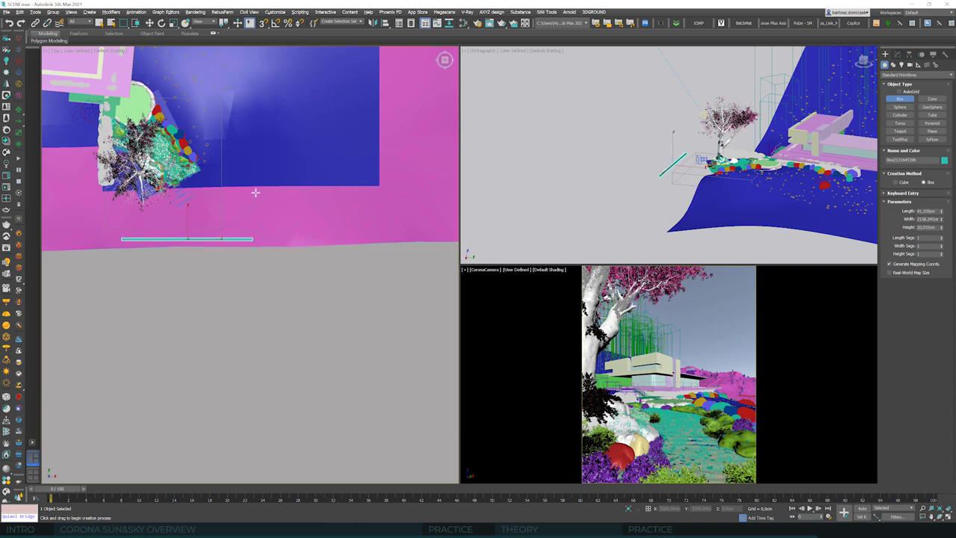
{"action": "left_click", "coordinate": [267, 152]}
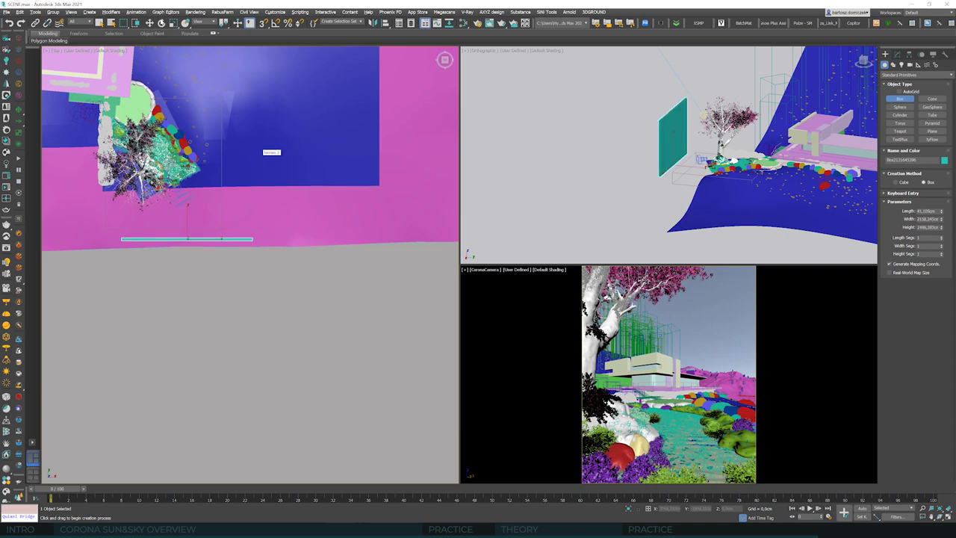
Rotate the box about 18 degrees around the vertical axis and move it closer to the foreground tree
{"action": "key", "text": "e"}
{"action": "left_click_drag", "start_coordinate": [203, 219], "coordinate": [196, 217]}
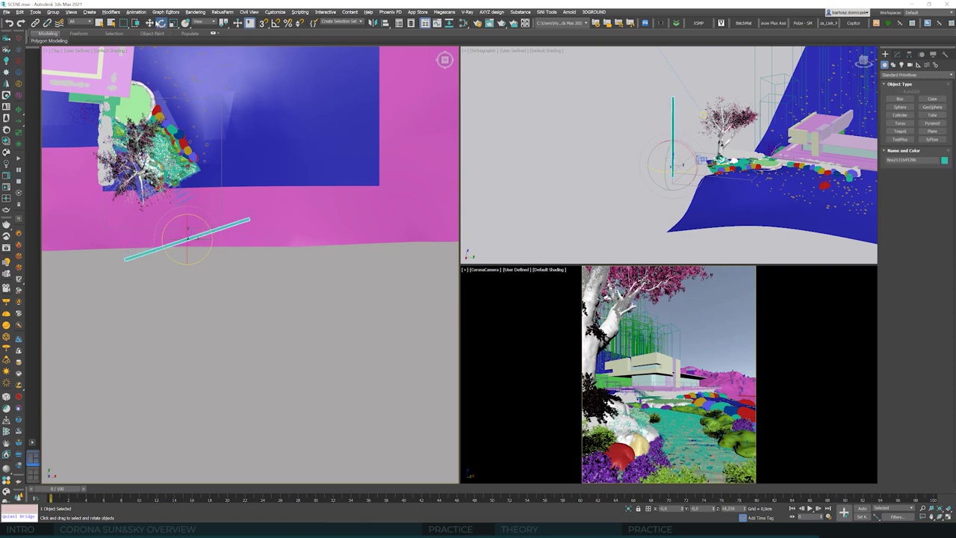
{"action": "key", "text": "w"}
{"action": "left_click_drag", "start_coordinate": [199, 217], "coordinate": [200, 195]}
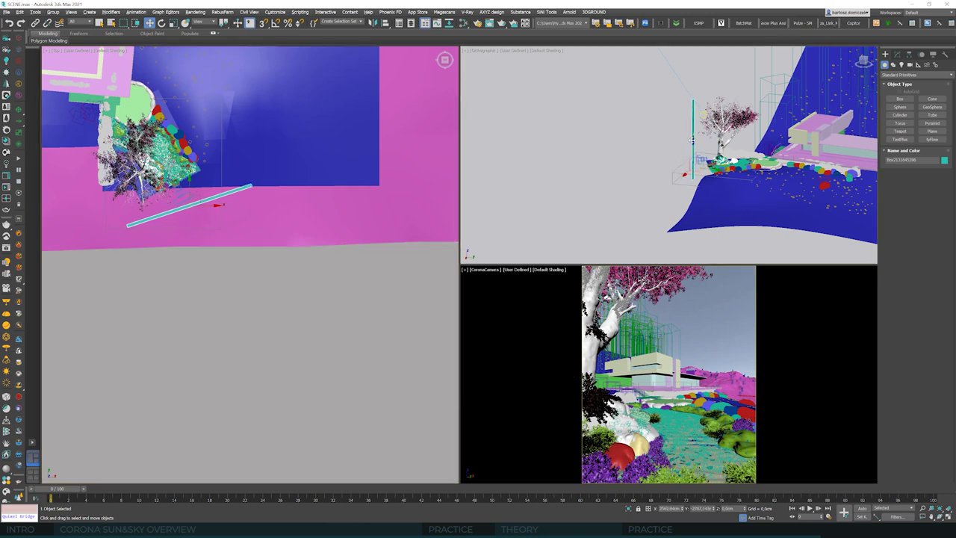
Lower the box to about Z -364 cm in the orthographic view and shift it slightly along X in the top view
{"action": "left_click", "coordinate": [940, 516]}
{"action": "left_click_drag", "start_coordinate": [687, 177], "coordinate": [709, 190]}
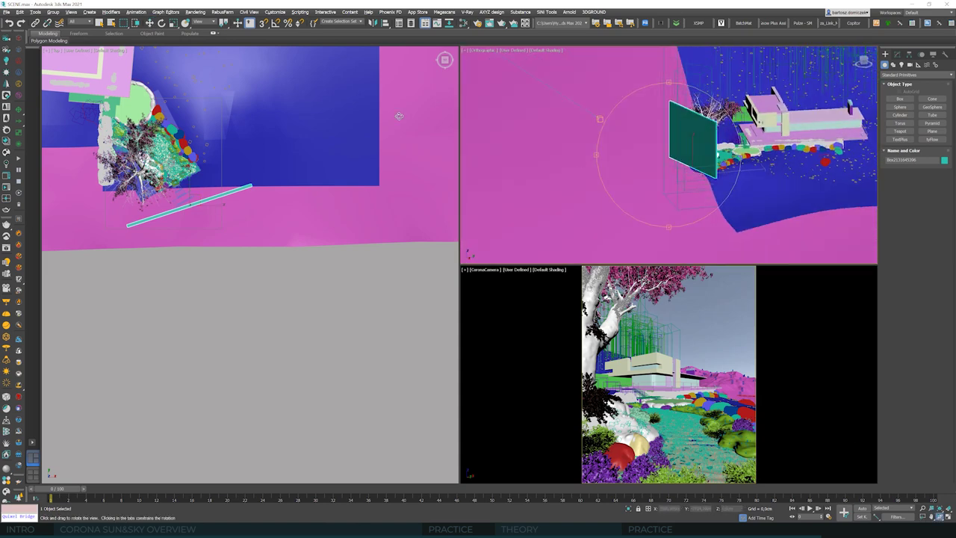
{"action": "left_click", "coordinate": [149, 23]}
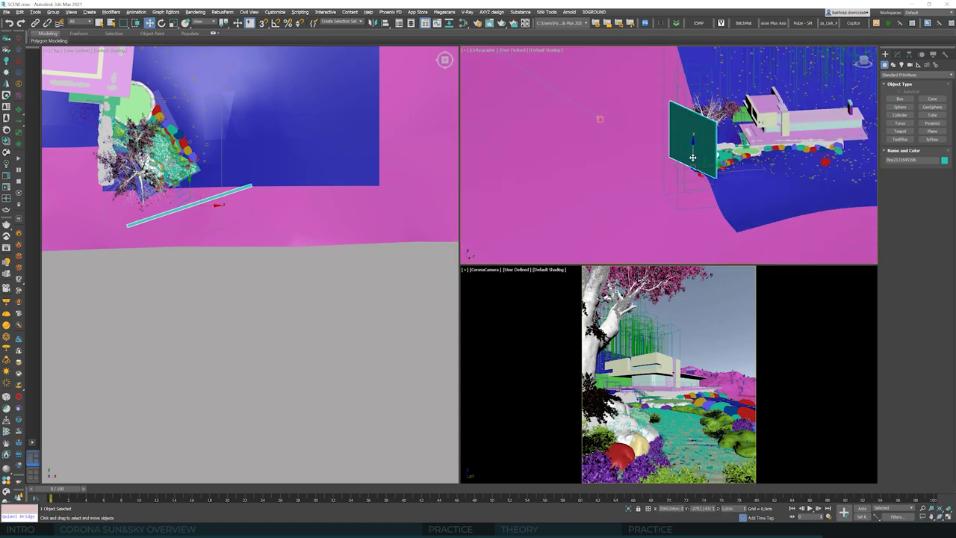
{"action": "left_click_drag", "start_coordinate": [692, 150], "coordinate": [692, 163]}
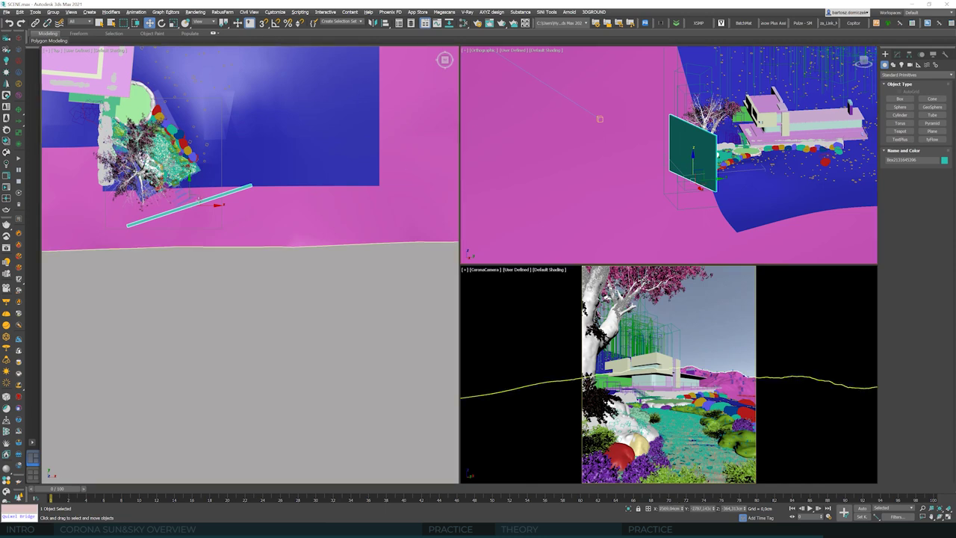
{"action": "left_click_drag", "start_coordinate": [201, 195], "coordinate": [196, 195]}
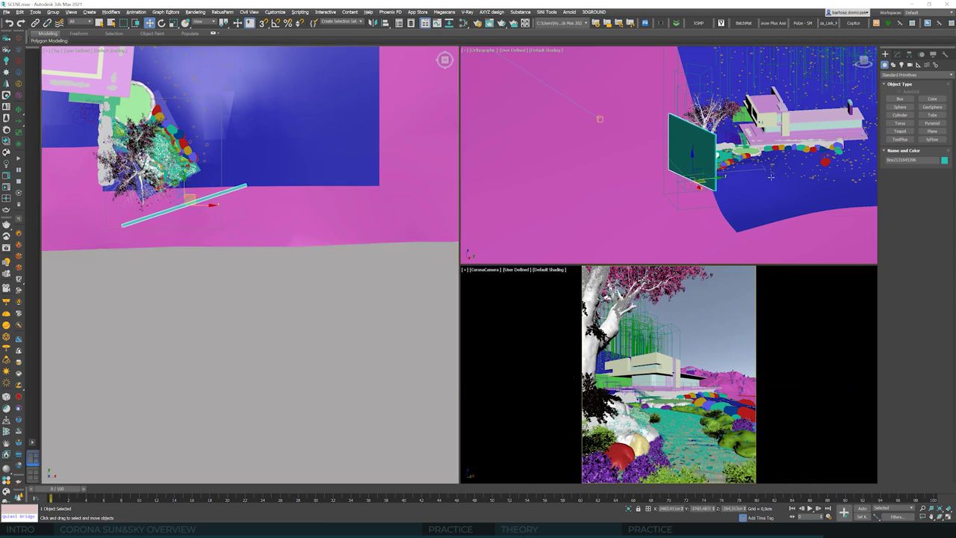
Add a new CoronaLegacyMtl for the box in the Slate Material Editor and close the editor
{"action": "left_click", "coordinate": [463, 23]}
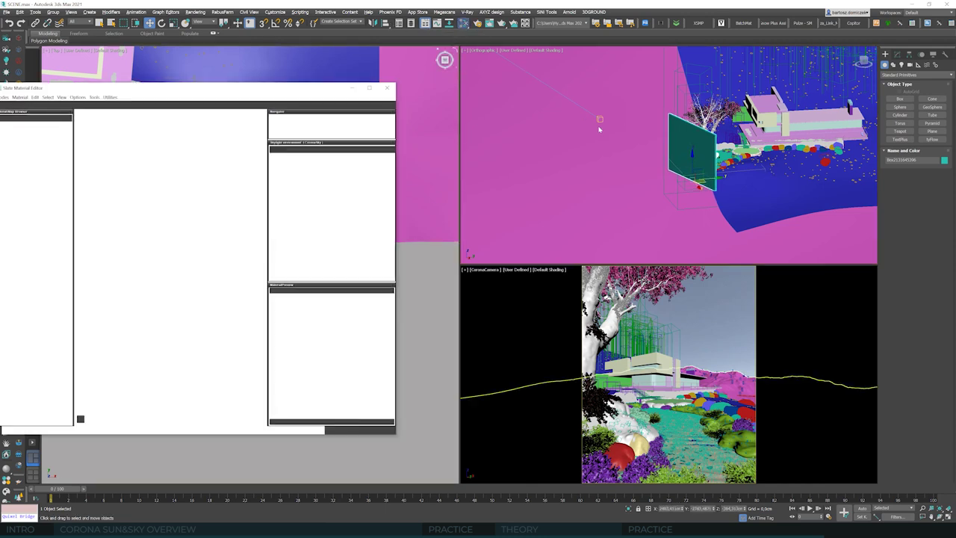
{"action": "left_click_drag", "start_coordinate": [334, 89], "coordinate": [469, 84]}
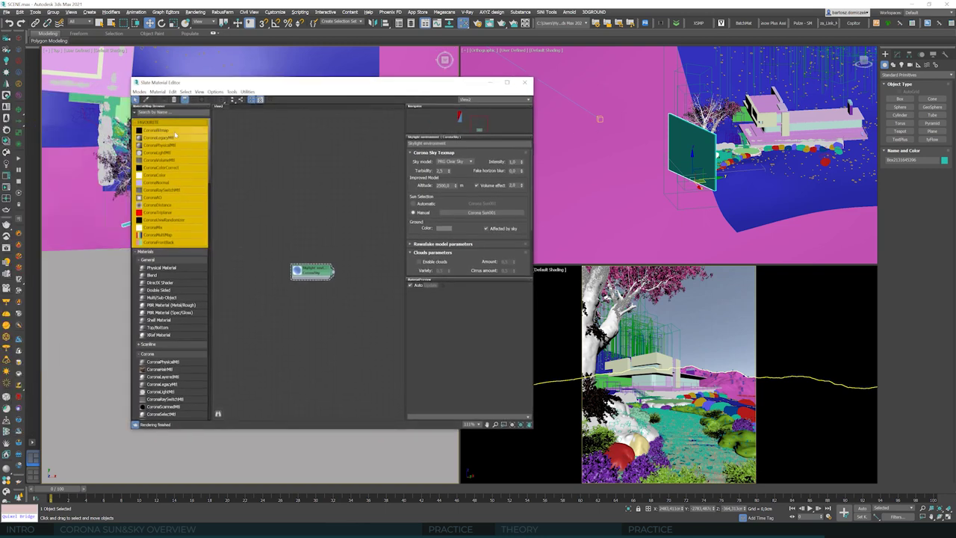
{"action": "left_click_drag", "start_coordinate": [170, 137], "coordinate": [309, 320]}
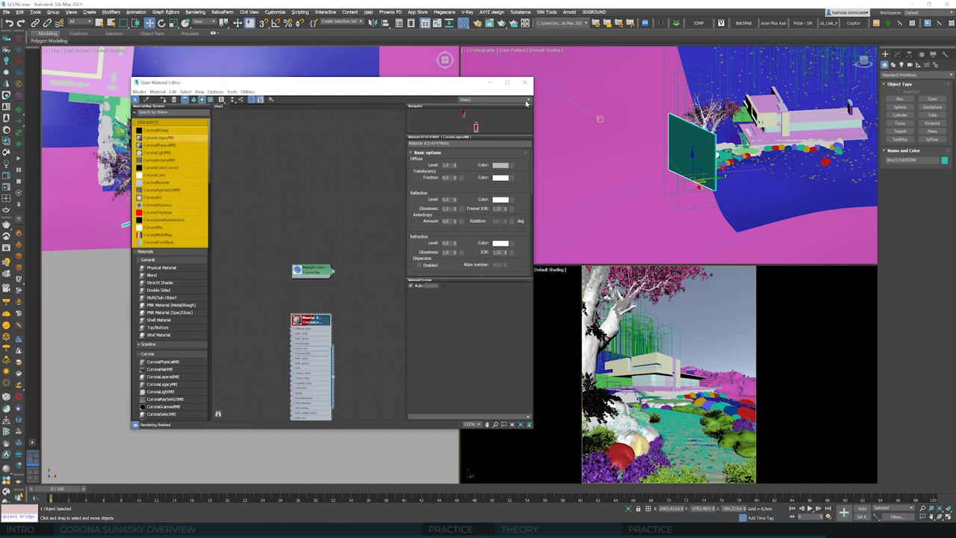
{"action": "left_click", "coordinate": [524, 85]}
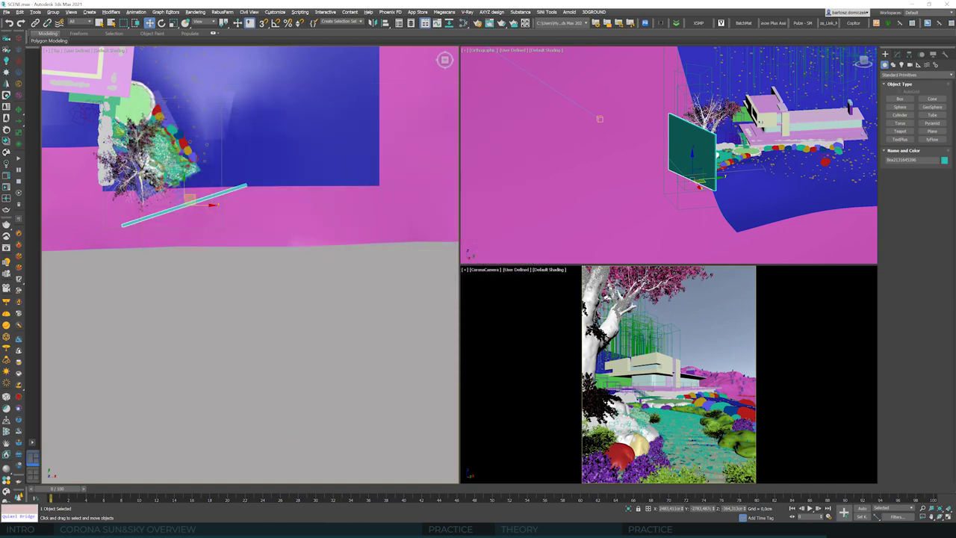
Start interactive rendering, move the frame buffer aside, and enlarge the box to about 3755 cm wide and 1700 cm high
{"action": "left_click", "coordinate": [9, 190]}
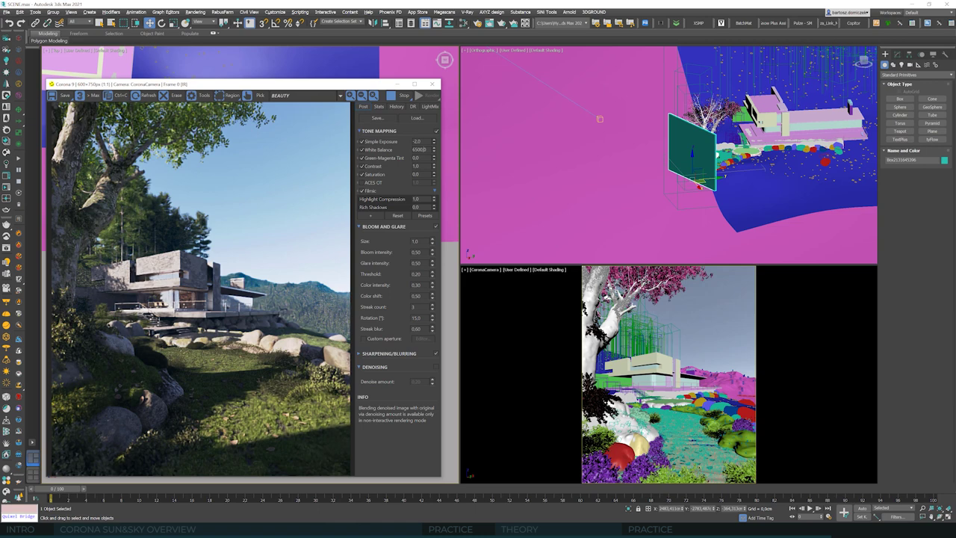
{"action": "left_click_drag", "start_coordinate": [307, 85], "coordinate": [487, 76]}
{"action": "left_click", "coordinate": [897, 54]}
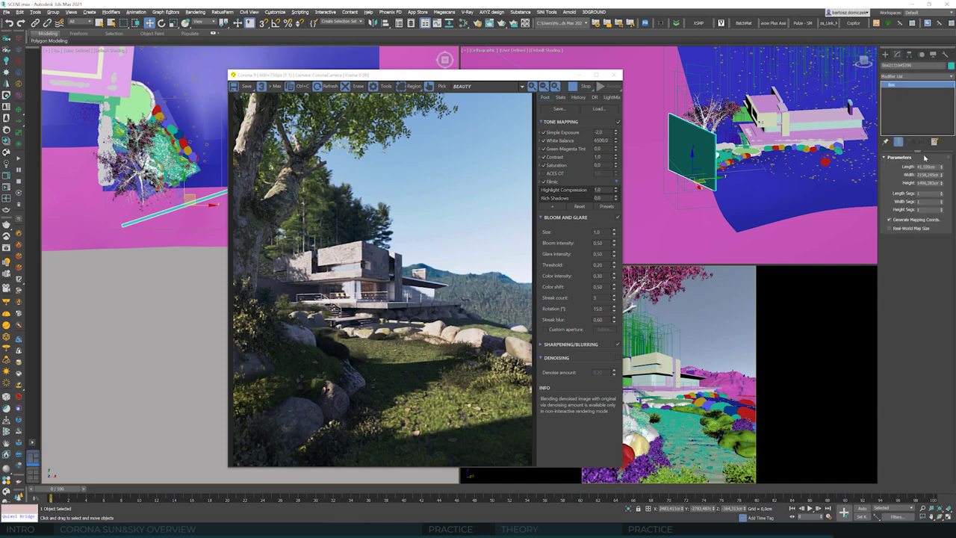
{"action": "mouse_move", "coordinate": [942, 177]}
{"action": "left_mouse_down"}
{"action": "mouse_move", "coordinate": [948, 154]}
{"action": "mouse_move", "coordinate": [941, 178]}
{"action": "left_mouse_up"}
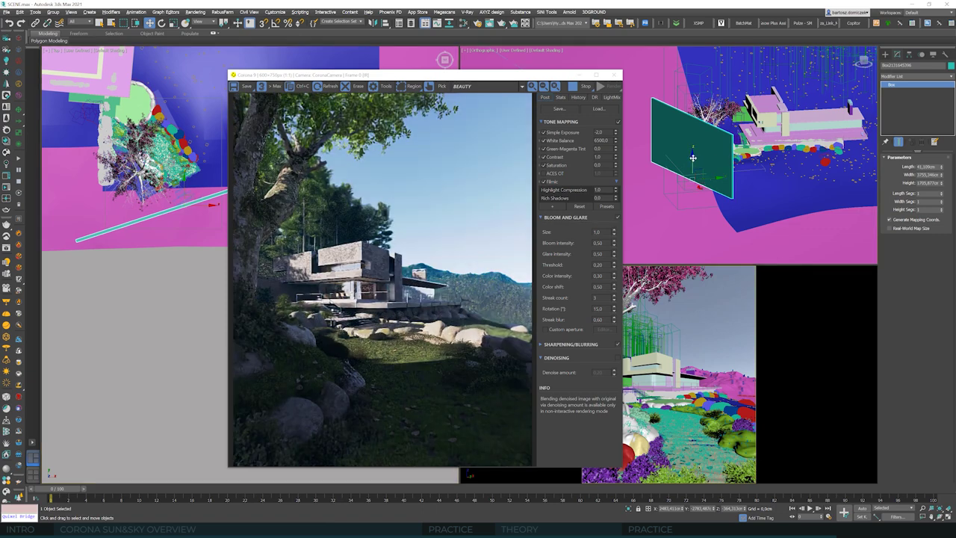
Move the box vertically to tune the shadow it casts on the foreground, leaving it at about Z -713 cm
{"action": "left_click_drag", "start_coordinate": [693, 157], "coordinate": [694, 194]}
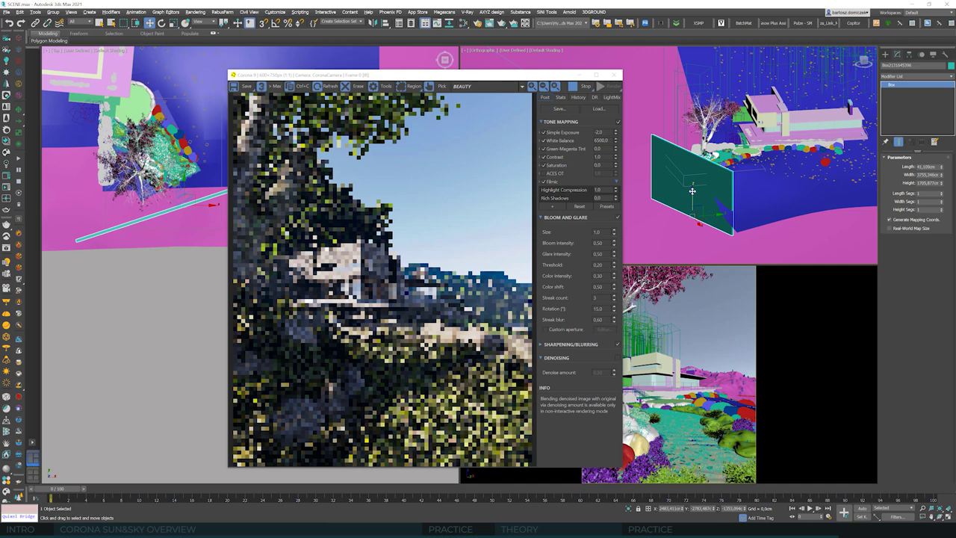
{"action": "left_click_drag", "start_coordinate": [693, 190], "coordinate": [694, 180]}
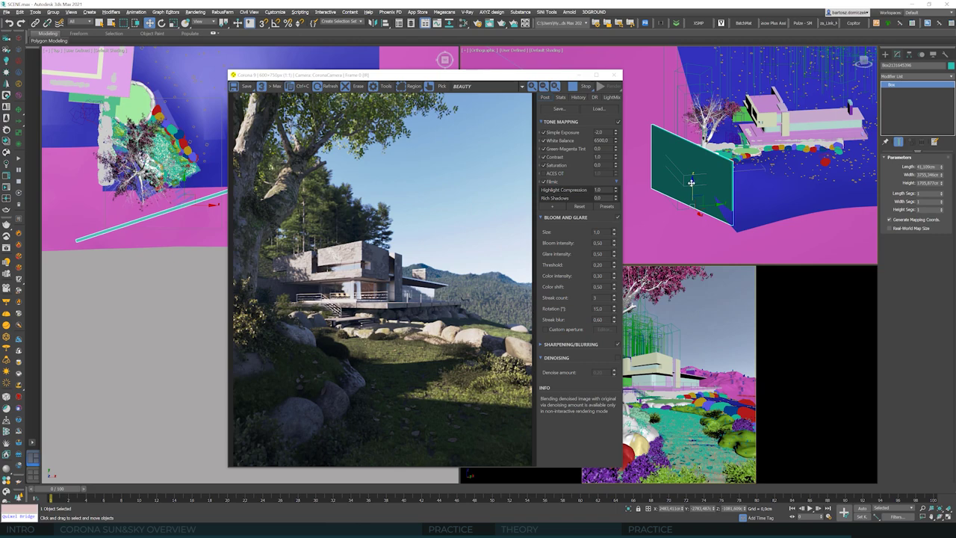
{"action": "left_click_drag", "start_coordinate": [691, 183], "coordinate": [691, 172]}
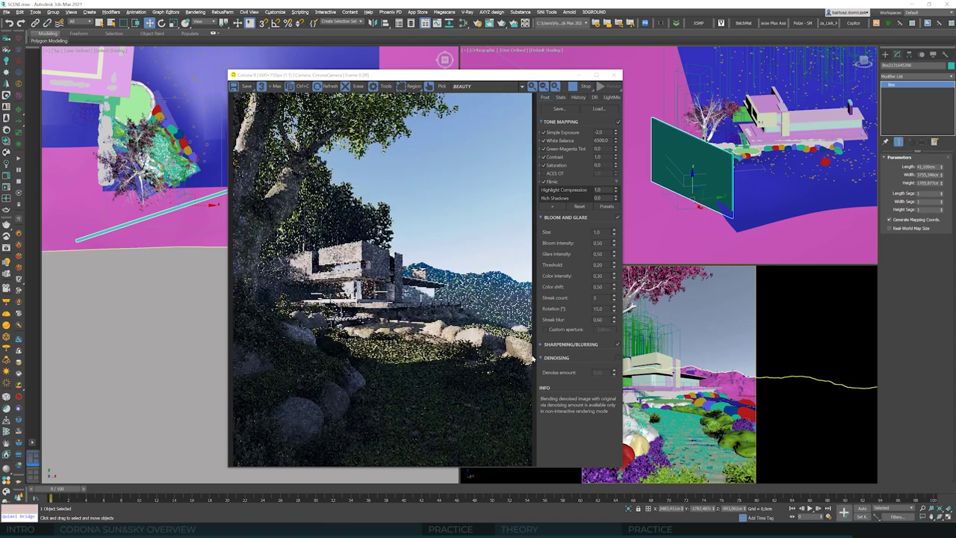
{"action": "left_click_drag", "start_coordinate": [691, 179], "coordinate": [693, 177]}
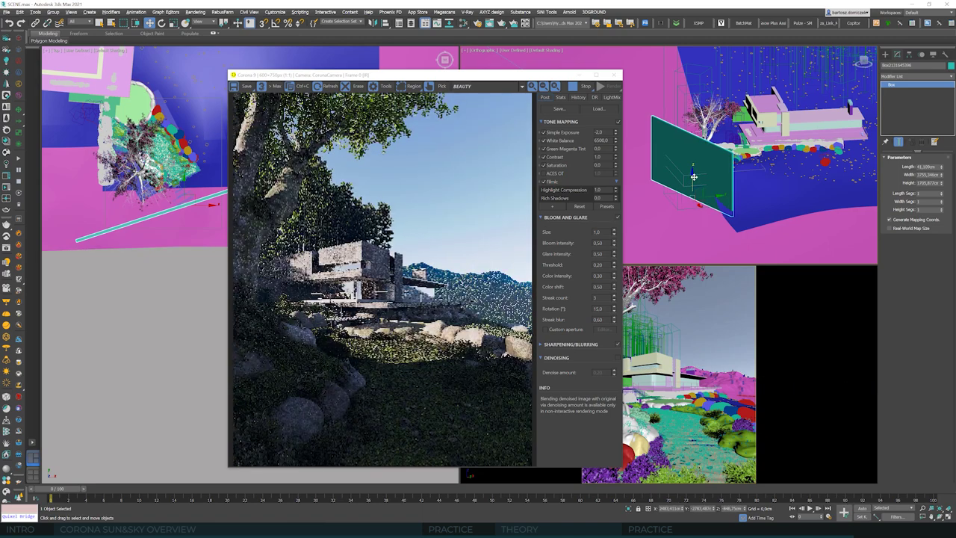
{"action": "left_click_drag", "start_coordinate": [693, 177], "coordinate": [695, 172]}
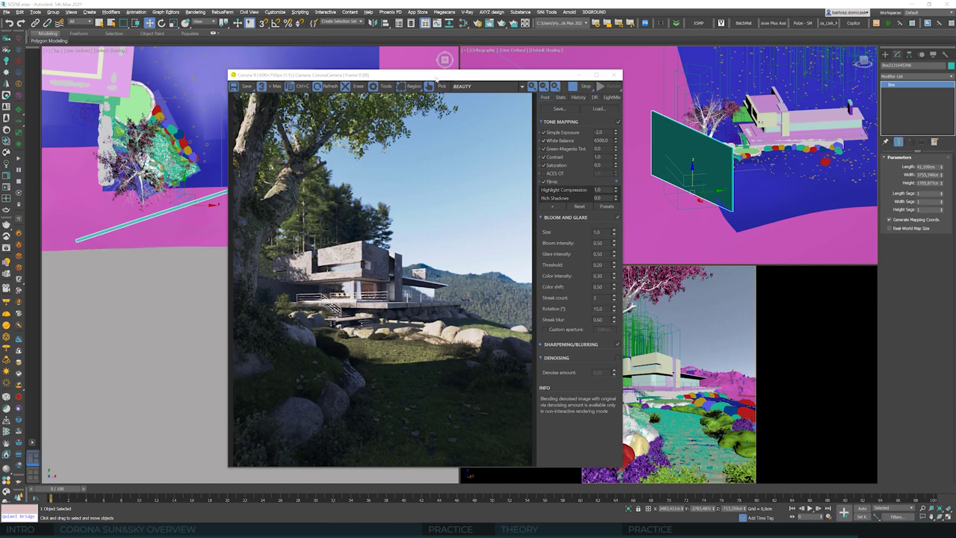
Uncover the top view by moving the frame buffer, and convert the box to an Editable Poly
{"action": "left_click_drag", "start_coordinate": [436, 78], "coordinate": [547, 75]}
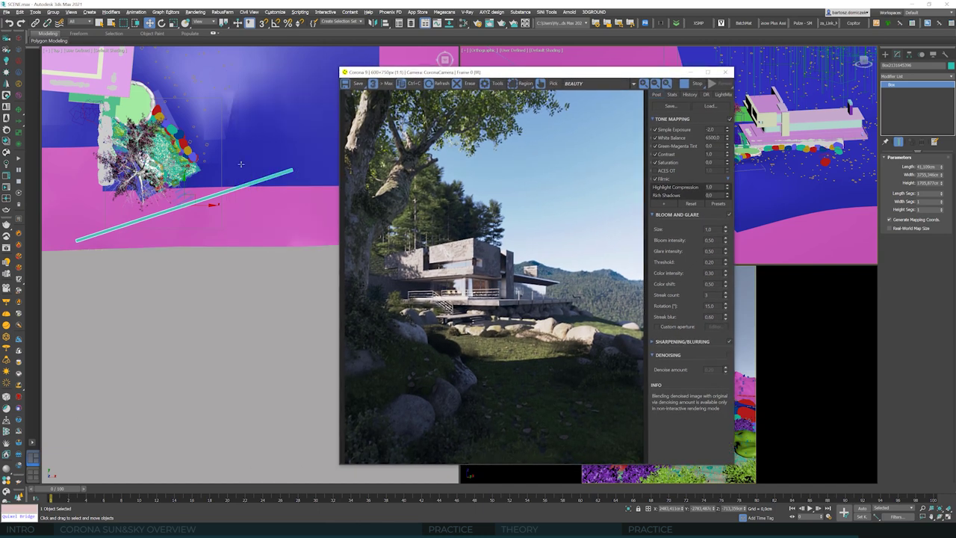
{"action": "right_click", "coordinate": [218, 143]}
{"action": "mouse_move", "coordinate": [244, 222]}
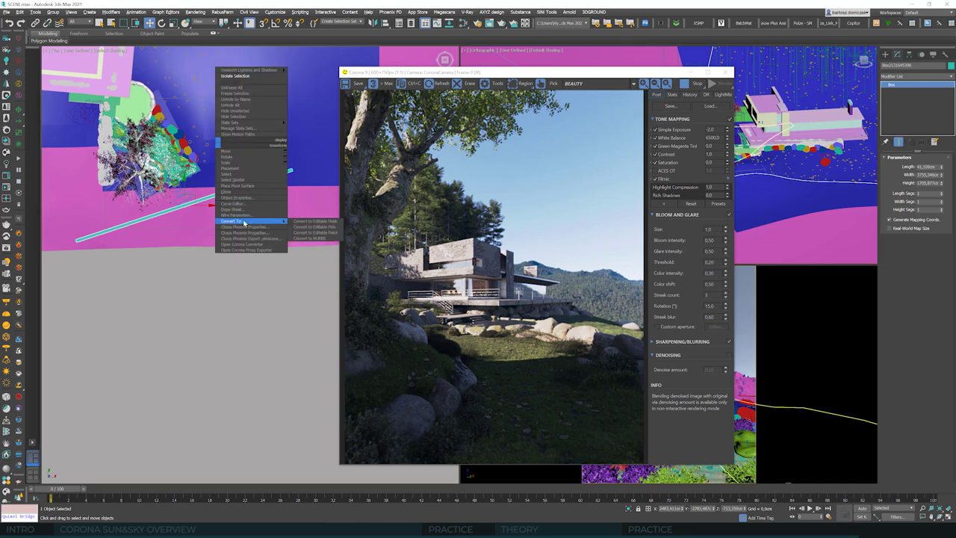
{"action": "left_click", "coordinate": [314, 226]}
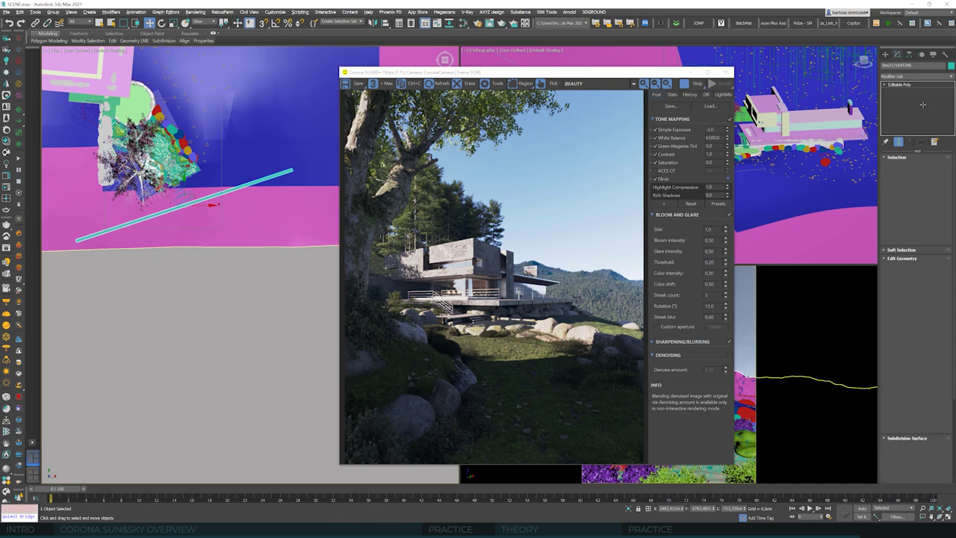
{"action": "right_click", "coordinate": [218, 144]}
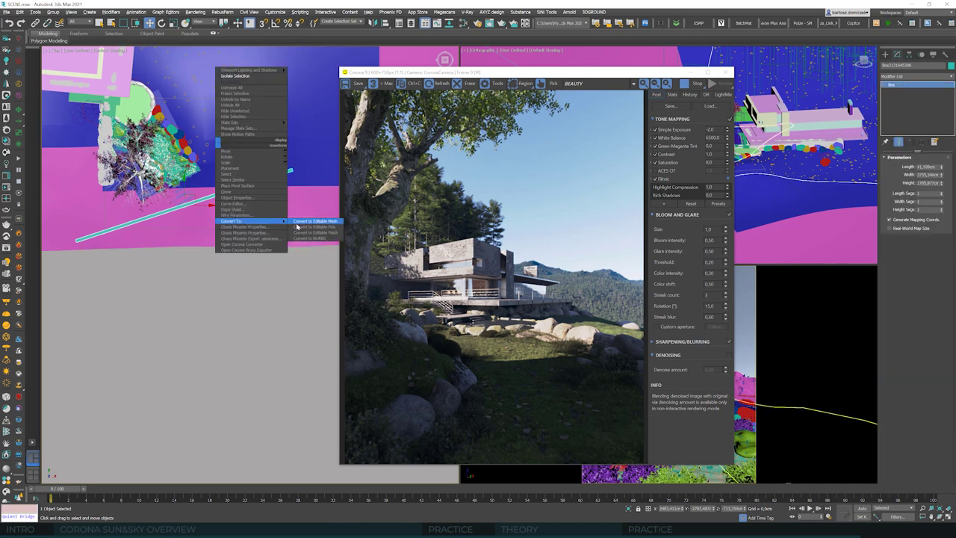
{"action": "key", "text": "ctrl+z"}
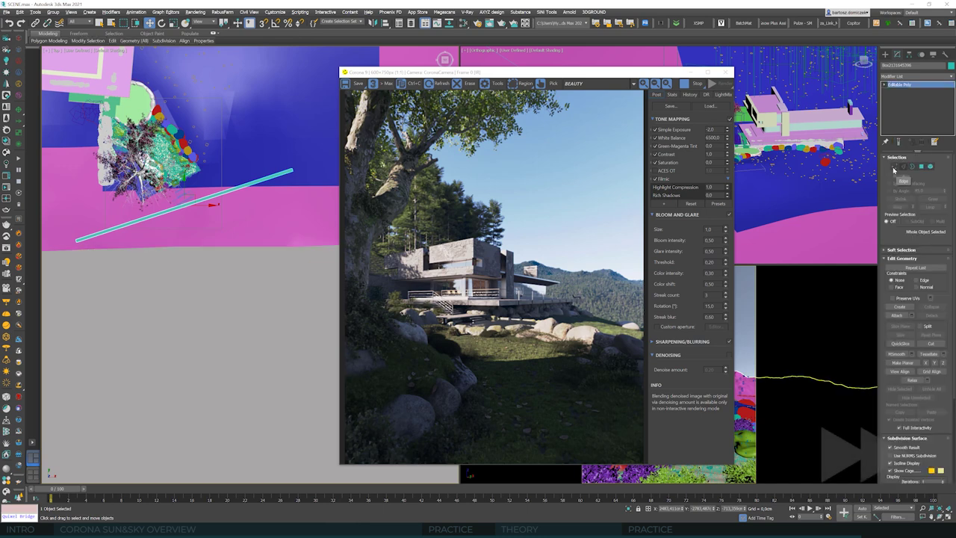
Select the four vertices at the box's end beyond the foreground tree and move them outward to lengthen it
{"action": "key", "text": "1"}
{"action": "mouse_move", "coordinate": [60, 220]}
{"action": "left_mouse_down"}
{"action": "mouse_move", "coordinate": [93, 254]}
{"action": "mouse_move", "coordinate": [67, 226]}
{"action": "mouse_move", "coordinate": [76, 212]}
{"action": "left_mouse_up"}
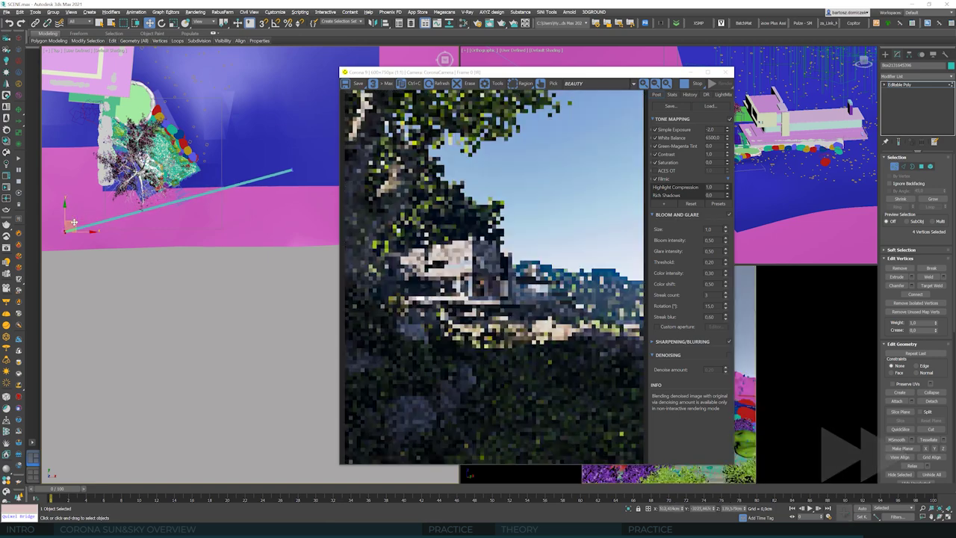
{"action": "scroll", "coordinate": [116, 213], "scroll_direction": "down", "scroll_amount": 2}
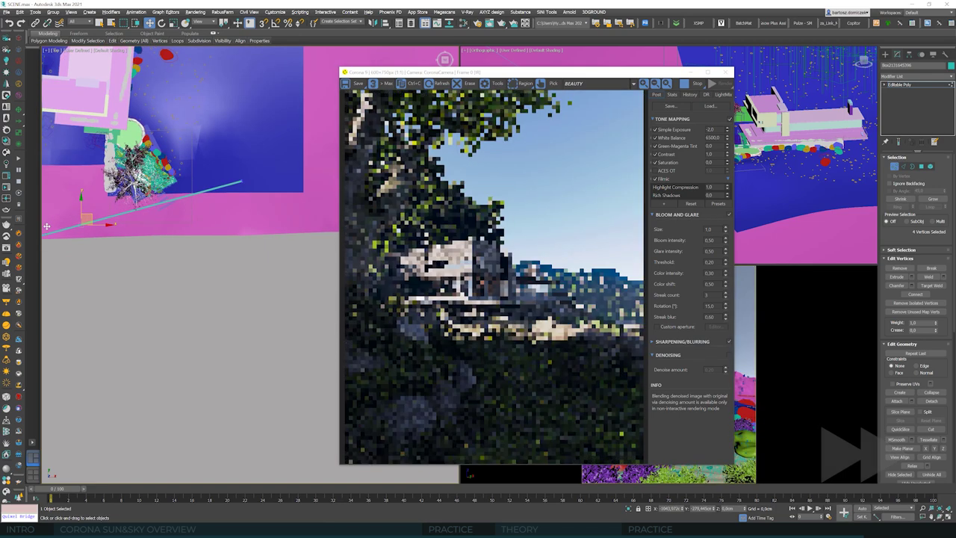
Raise the upper two vertices at the box's lengthened end, undo that move, and readjust the corner's height slightly
{"action": "left_click_drag", "start_coordinate": [568, 72], "coordinate": [429, 87]}
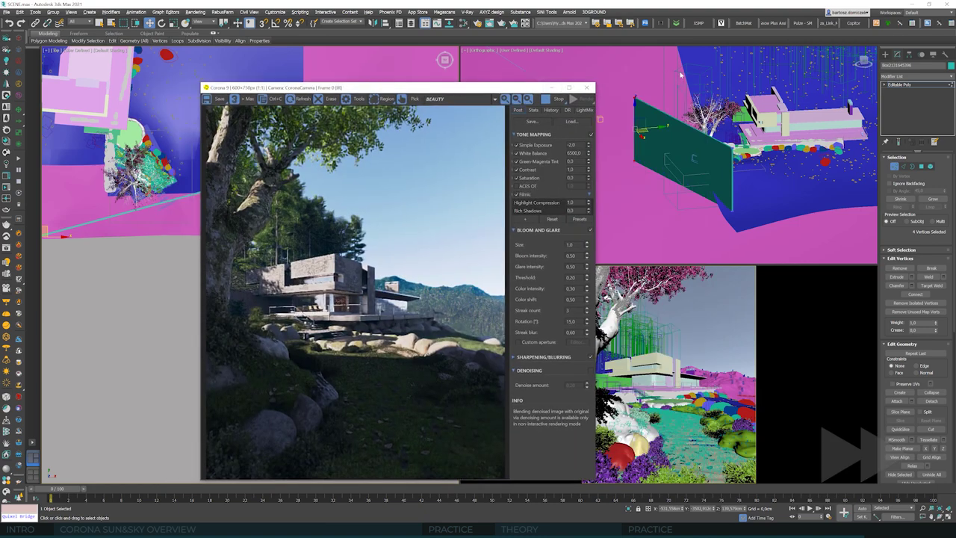
{"action": "left_click_drag", "start_coordinate": [635, 95], "coordinate": [632, 69]}
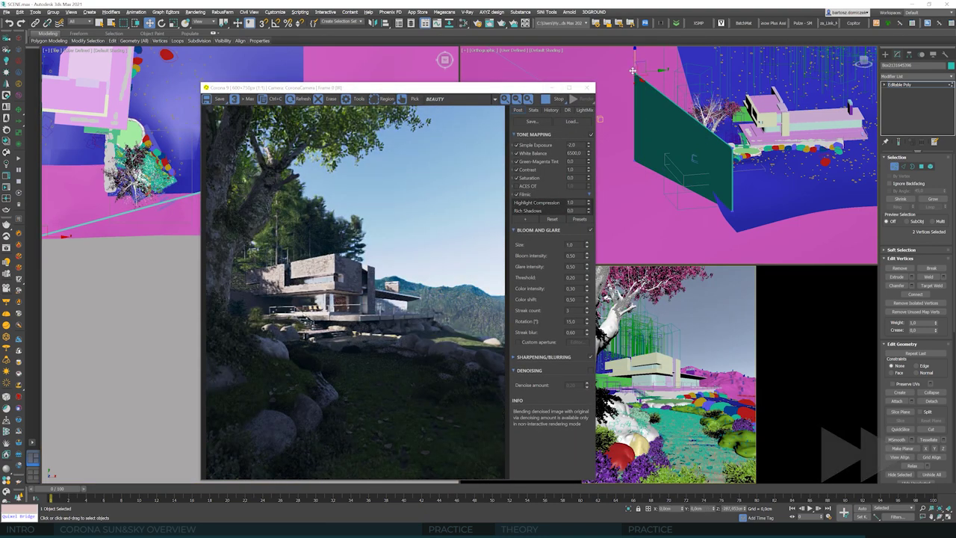
{"action": "key", "text": "ctrl+z"}
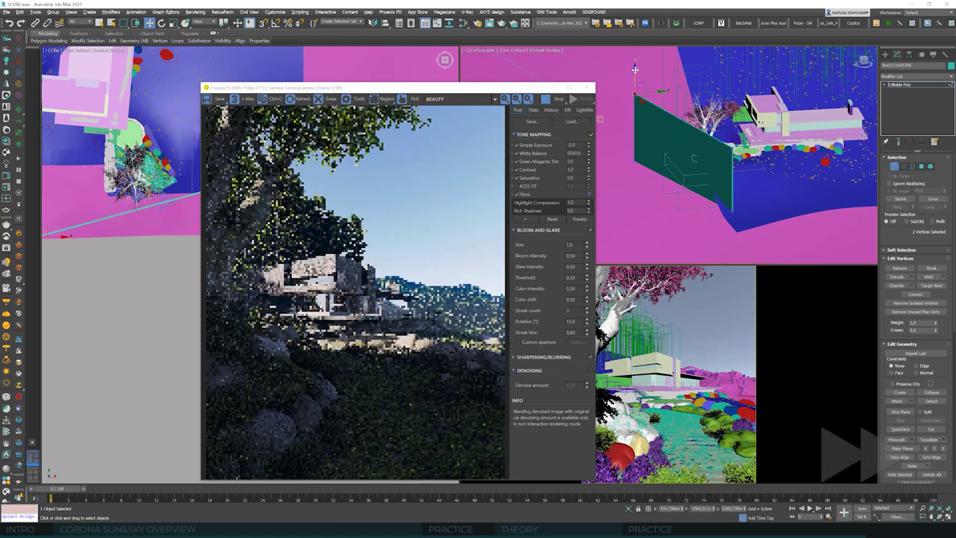
{"action": "left_click_drag", "start_coordinate": [657, 86], "coordinate": [673, 88]}
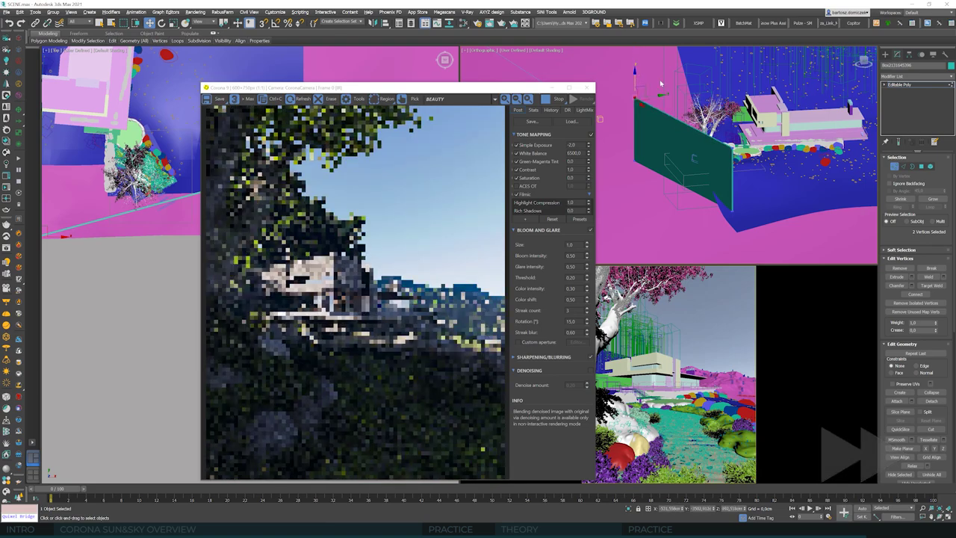
Undo the vertex edits and the Editable Poly conversion to return the blocker to a parametric box
{"action": "key", "text": "ctrl+z"}
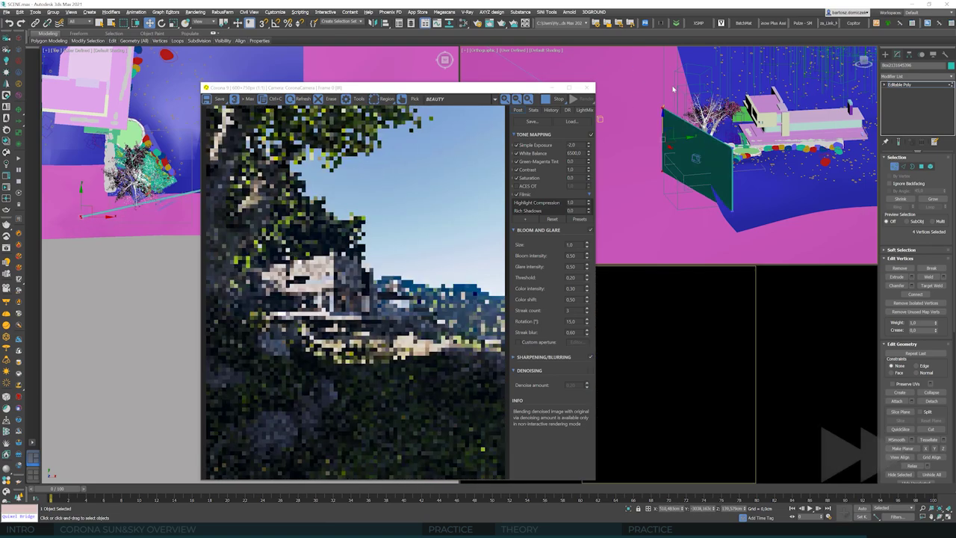
{"action": "key", "text": "ctrl+z"}
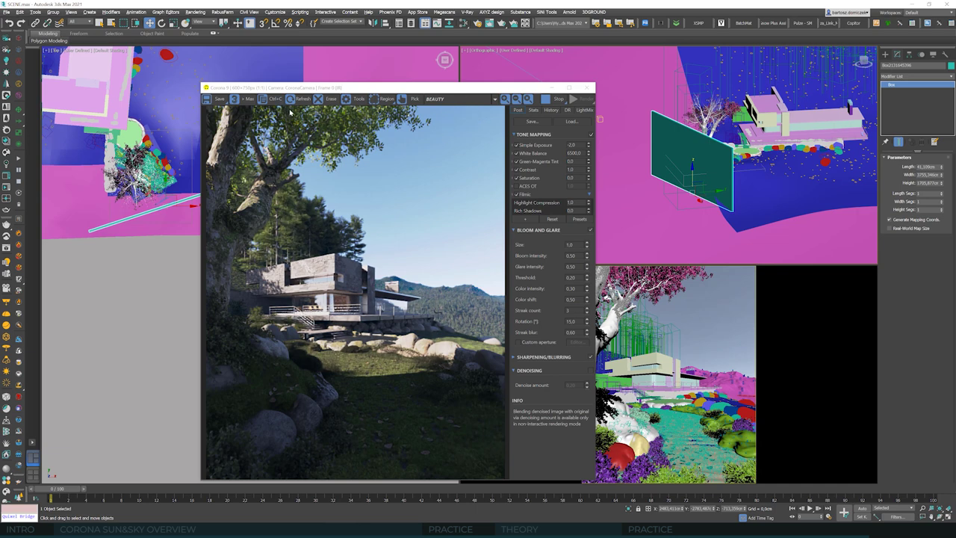
Open the Slate Material Editor and arrange it beside the frame buffer so the render stays in view
{"action": "left_click_drag", "start_coordinate": [511, 87], "coordinate": [691, 68]}
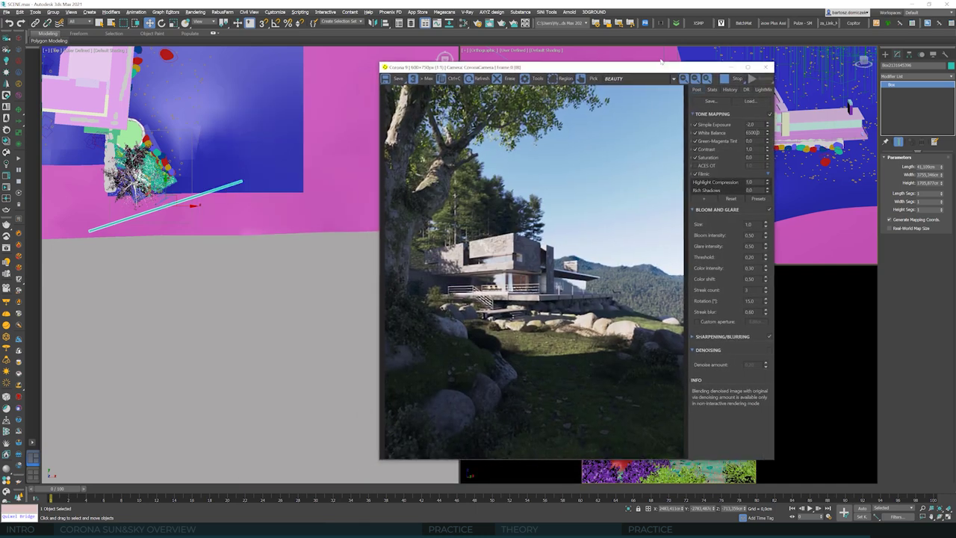
{"action": "left_click", "coordinate": [462, 23]}
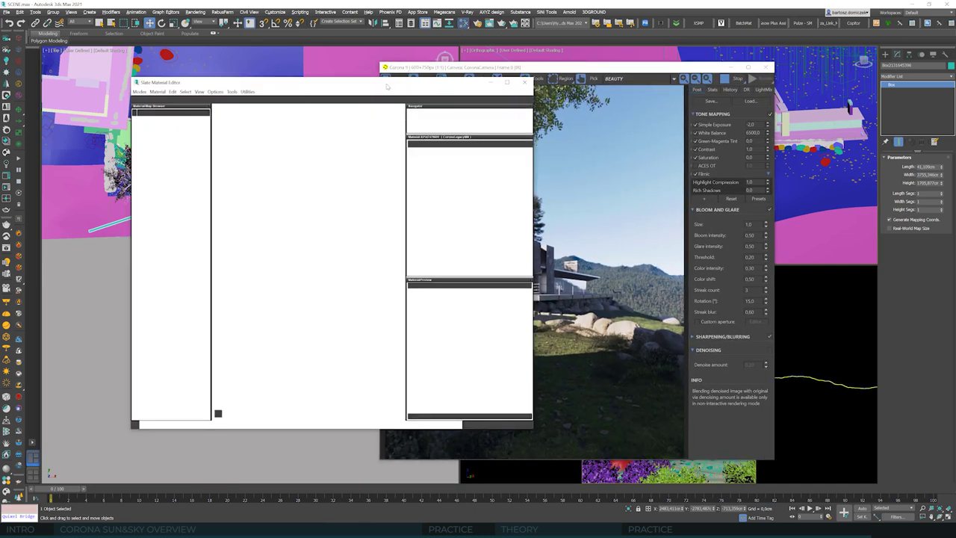
{"action": "left_click_drag", "start_coordinate": [387, 86], "coordinate": [228, 87]}
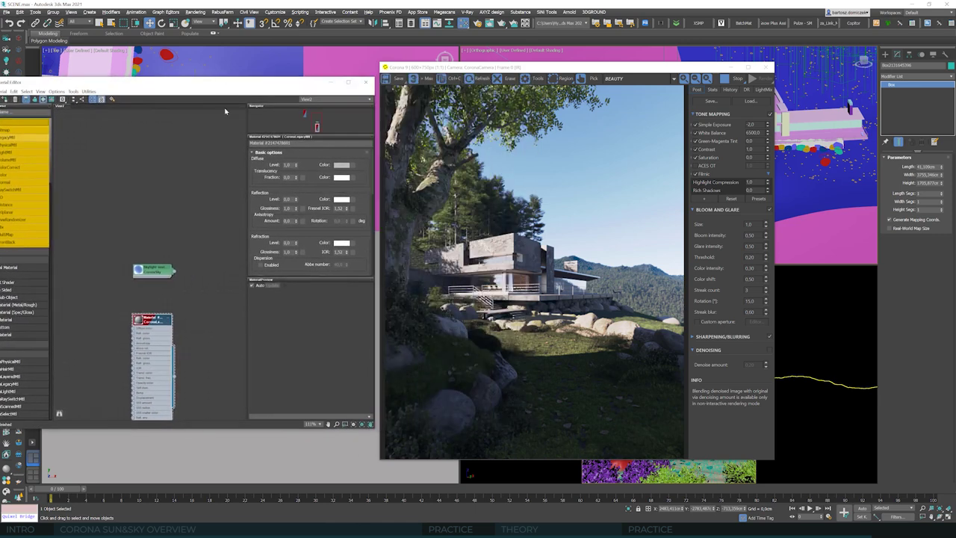
Test pure white (RGB 255, 255, 255) as the diffuse color of the blocker's Corona material
{"action": "left_click", "coordinate": [342, 166]}
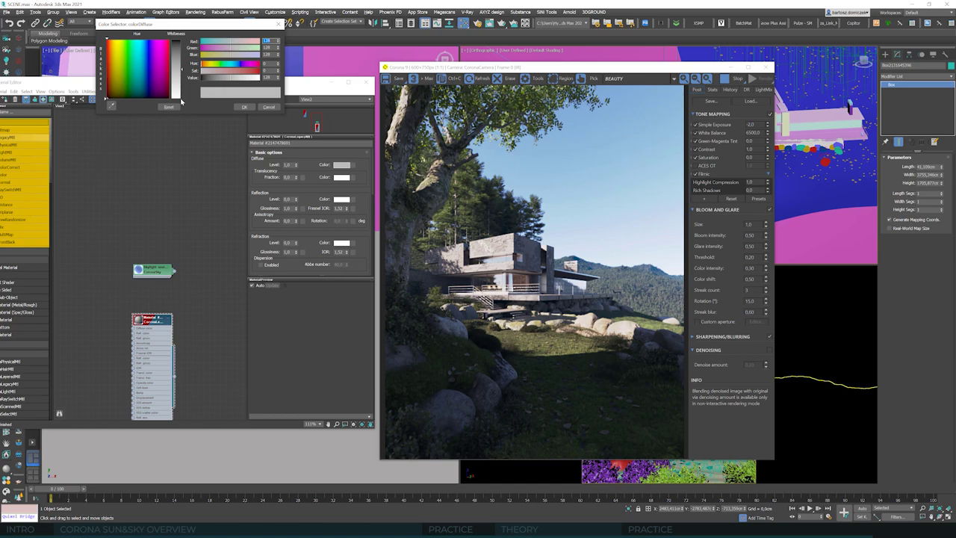
{"action": "left_click_drag", "start_coordinate": [181, 100], "coordinate": [180, 98]}
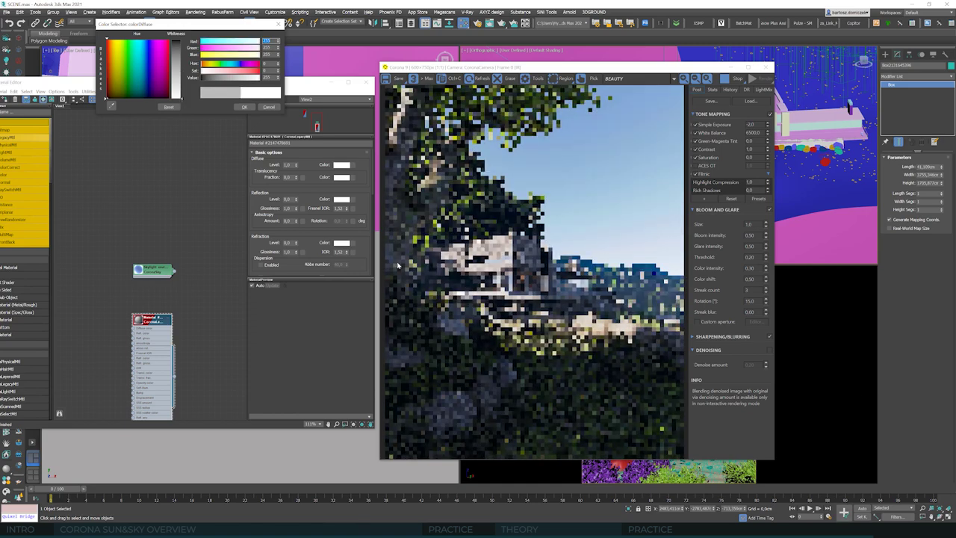
{"action": "left_click", "coordinate": [244, 107]}
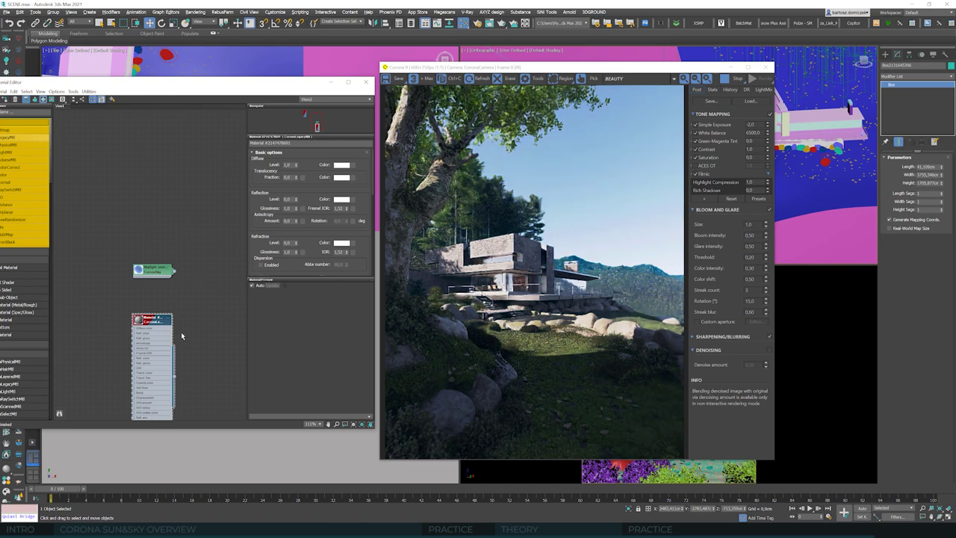
Test black as the material's diffuse color, settle on a neutral gray with value 137, and close the material editor
{"action": "left_click", "coordinate": [341, 164]}
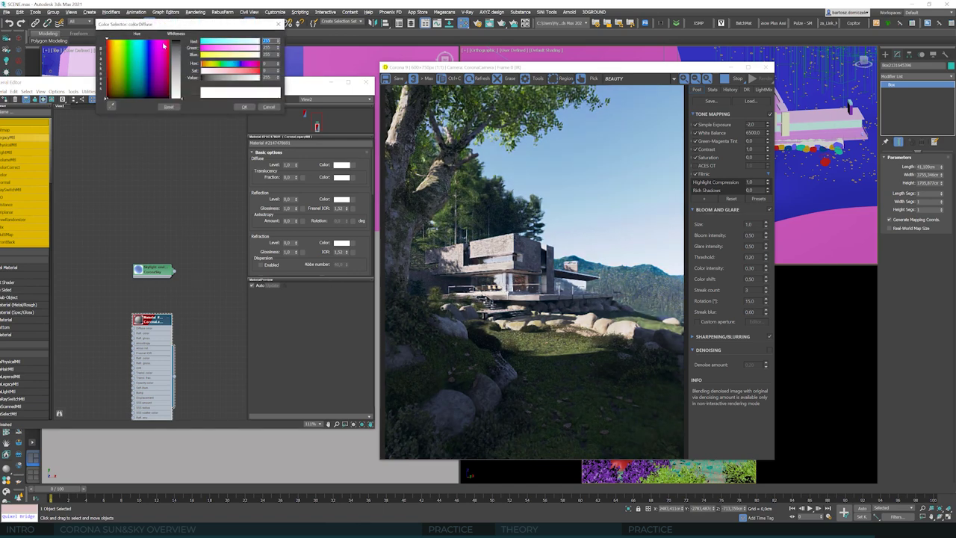
{"action": "left_click_drag", "start_coordinate": [163, 46], "coordinate": [169, 97]}
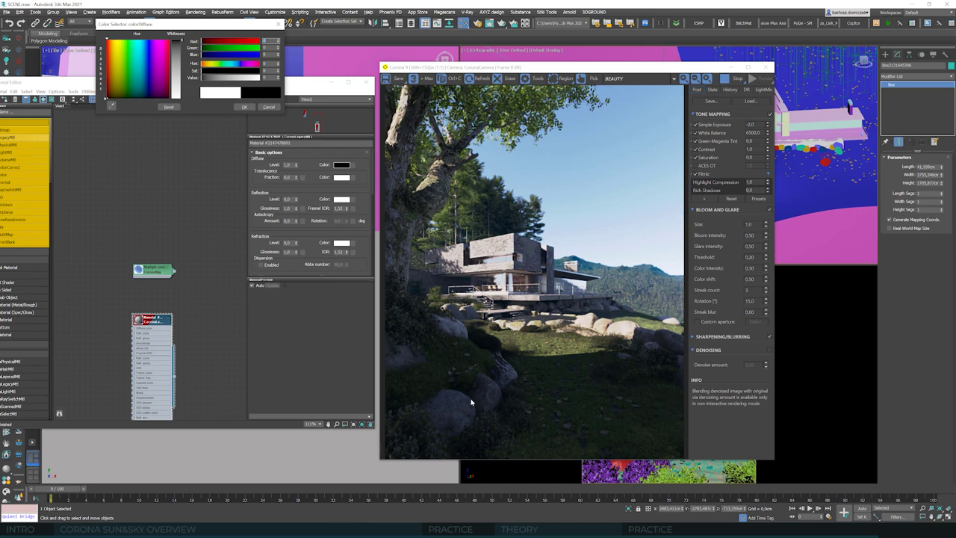
{"action": "left_click", "coordinate": [233, 80]}
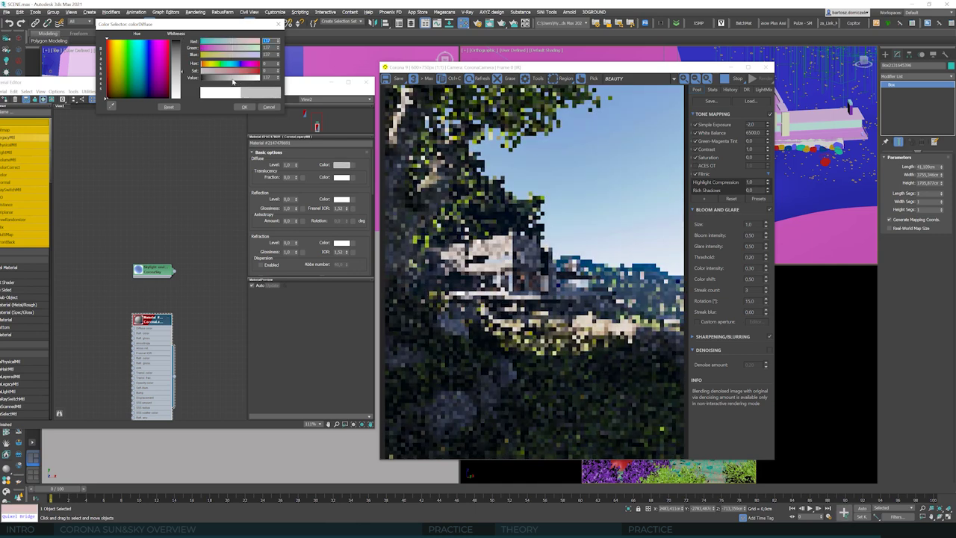
{"action": "left_click", "coordinate": [244, 107]}
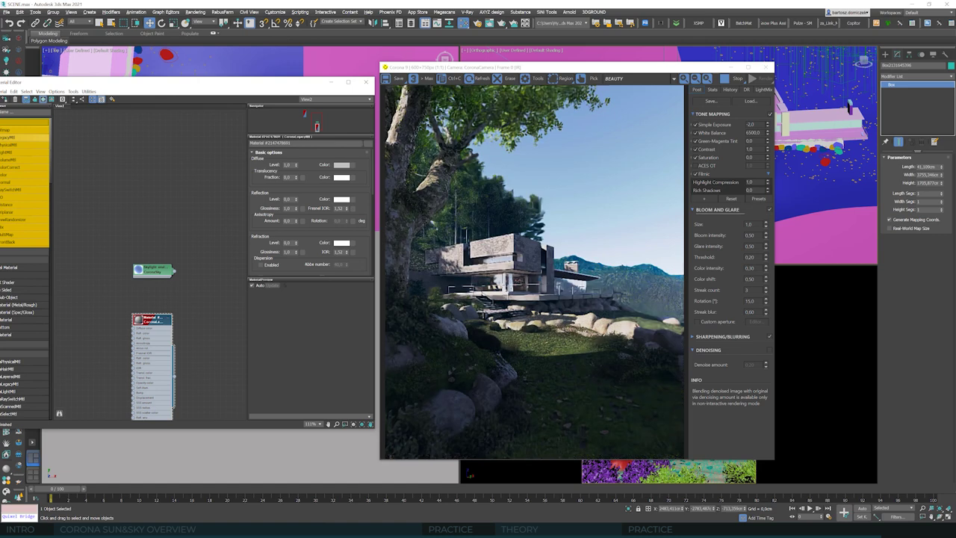
{"action": "mouse_move", "coordinate": [309, 84]}
{"action": "left_mouse_down"}
{"action": "mouse_move", "coordinate": [298, 120]}
{"action": "mouse_move", "coordinate": [363, 95]}
{"action": "mouse_move", "coordinate": [283, 84]}
{"action": "mouse_move", "coordinate": [293, 85]}
{"action": "left_mouse_up"}
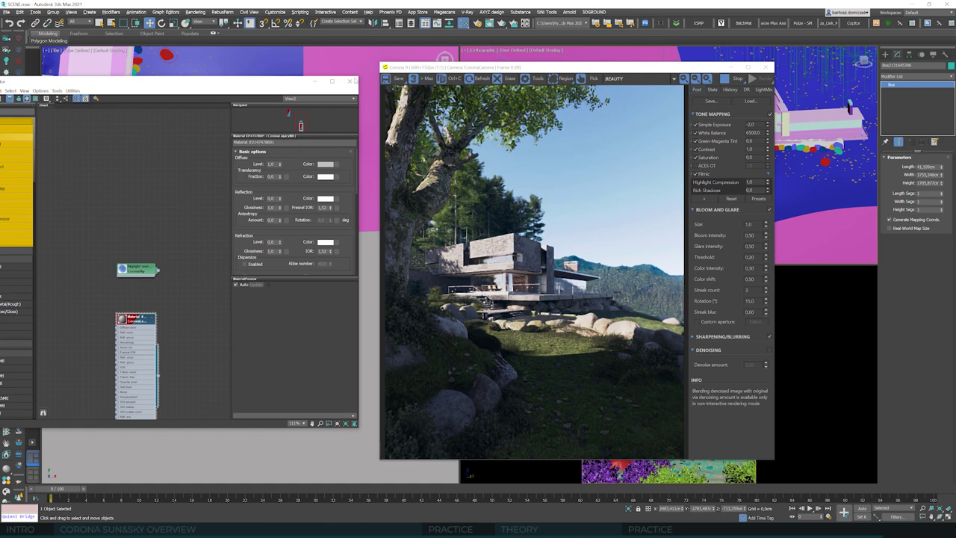
{"action": "left_click", "coordinate": [351, 80]}
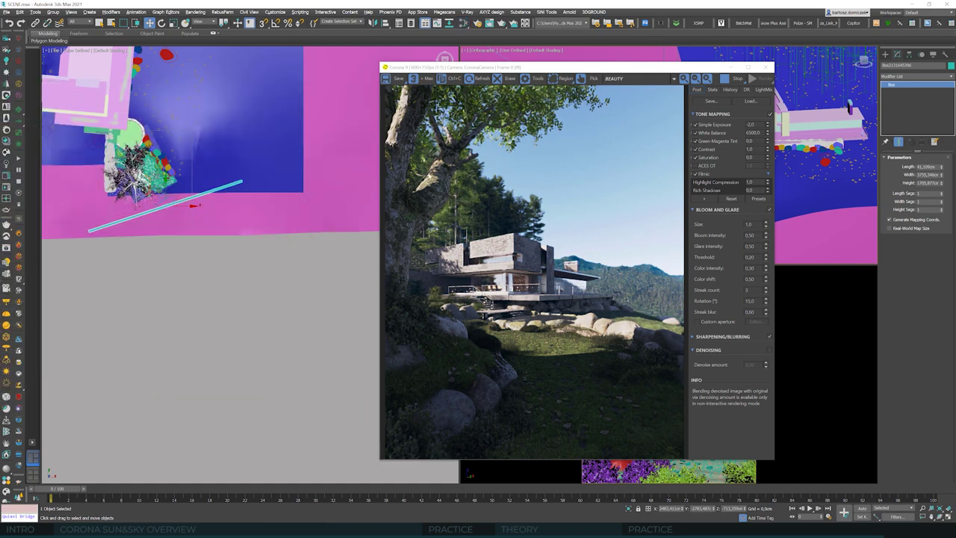